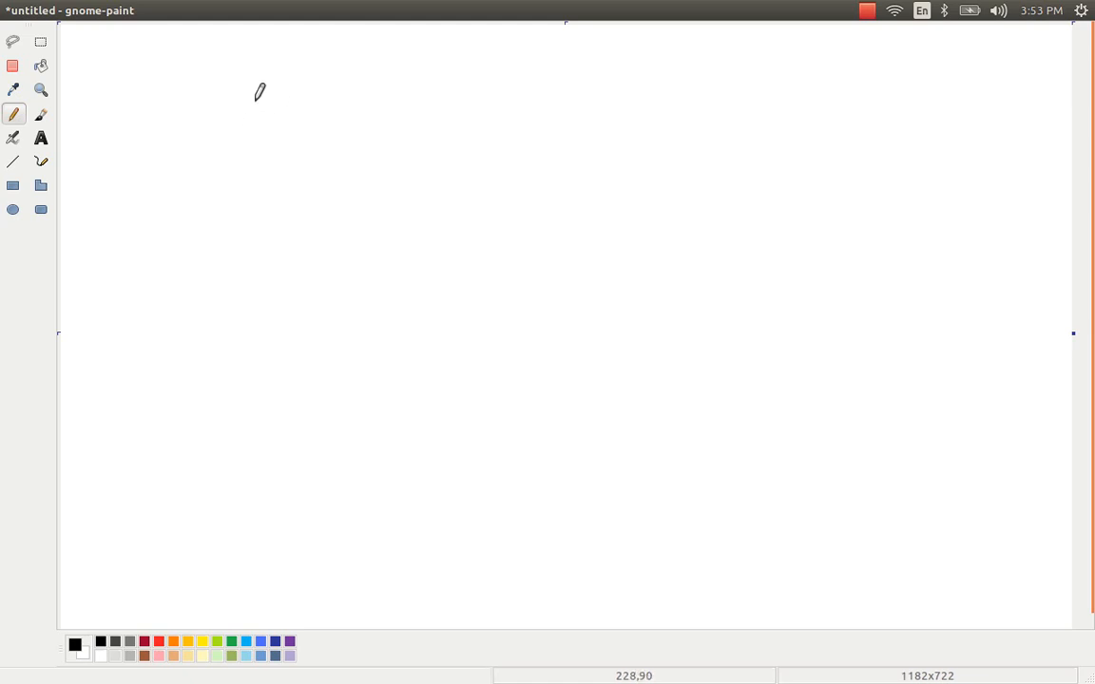
Handwrite the regression equation y = β₀ + β₁x + ê in black near the top of the canvas
mouse_move(254, 98)
mouse_down()
mouse_move(305, 85)
mouse_move(295, 118)
mouse_move(352, 107)
mouse_move(362, 170)
mouse_up()
drag(375, 111, 415, 139)
click(439, 117)
mouse_move(450, 116)
mouse_down()
mouse_move(480, 118)
mouse_move(464, 129)
mouse_move(501, 158)
mouse_up()
mouse_move(502, 108)
mouse_down()
mouse_move(533, 146)
mouse_move(570, 112)
mouse_move(571, 136)
mouse_move(553, 137)
mouse_up()
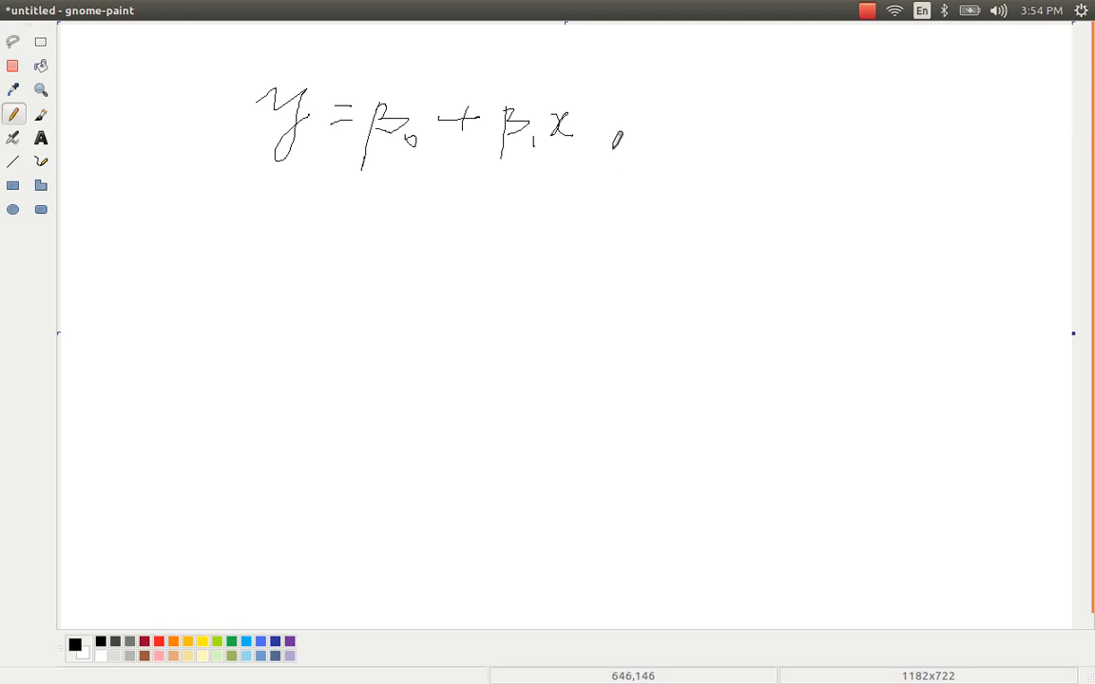
mouse_move(601, 126)
mouse_down()
mouse_move(630, 127)
mouse_move(618, 136)
mouse_move(688, 125)
mouse_move(680, 141)
mouse_move(671, 98)
mouse_move(679, 107)
mouse_up()
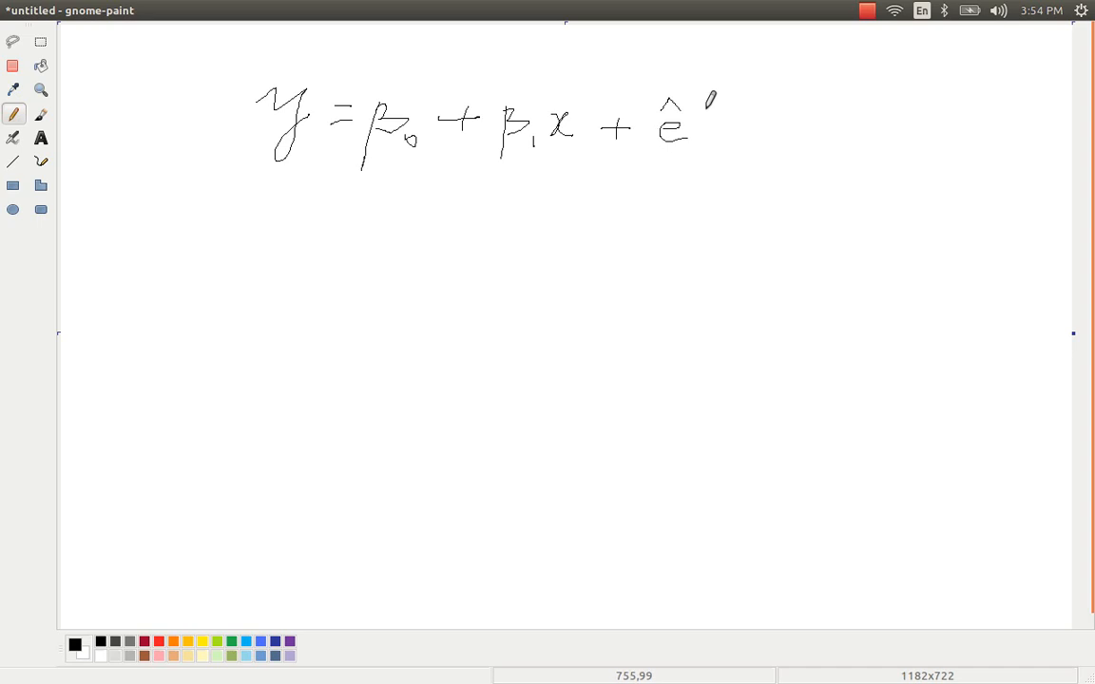
click(867, 12)
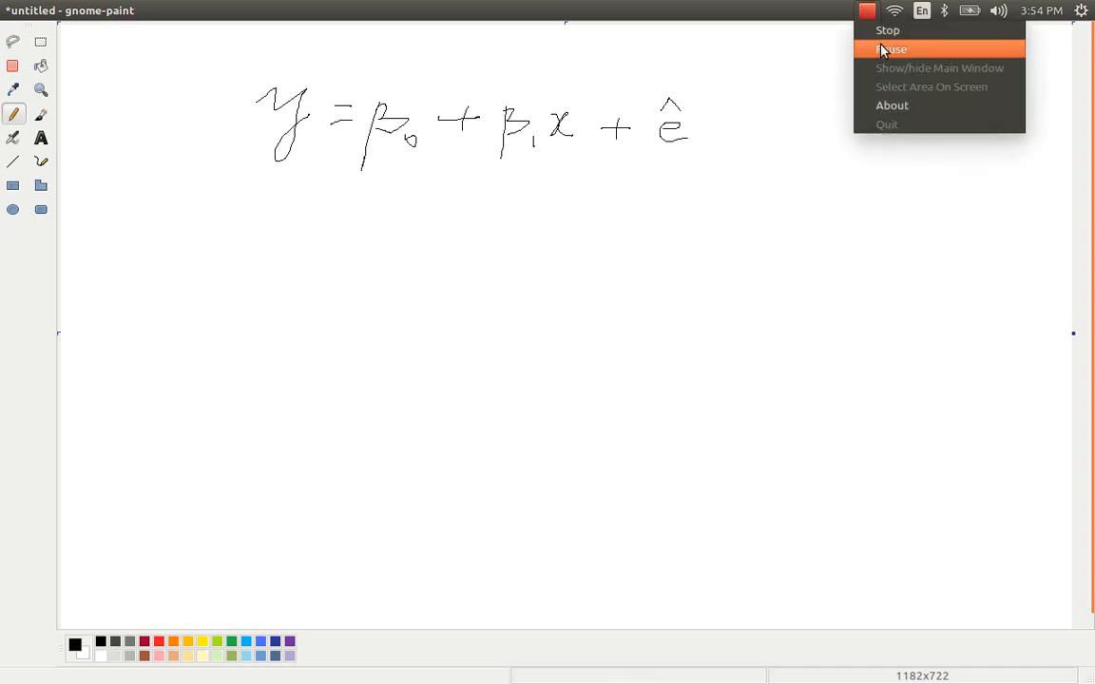
click(882, 49)
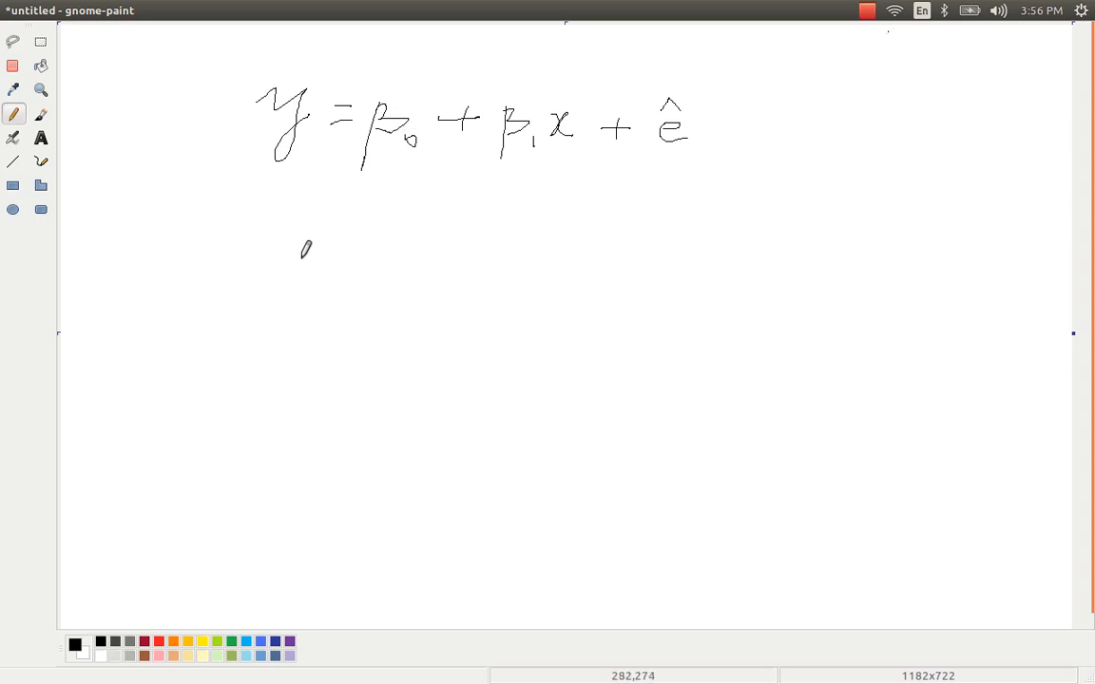
Handwrite the ratio β₀ / SE = t below the regression equation
mouse_move(298, 282)
mouse_down()
mouse_move(301, 224)
mouse_move(321, 253)
mouse_move(407, 277)
mouse_up()
click(340, 259)
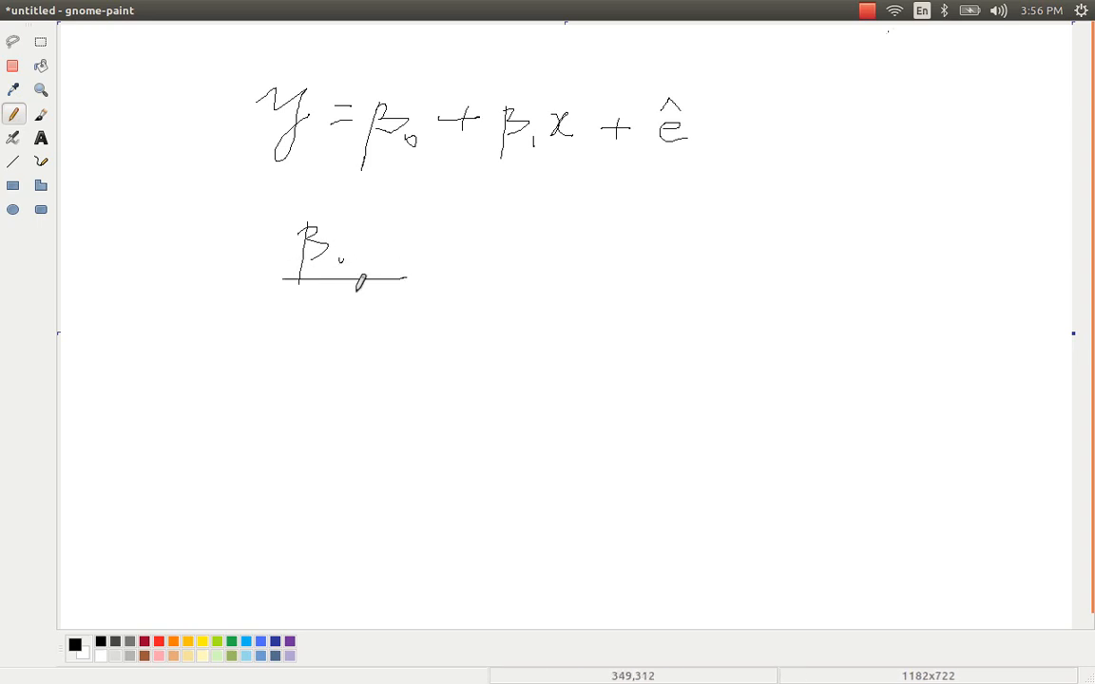
mouse_move(335, 301)
mouse_down()
mouse_move(340, 313)
mouse_move(311, 333)
mouse_move(356, 339)
mouse_move(379, 305)
mouse_up()
drag(342, 324, 372, 324)
drag(446, 265, 476, 276)
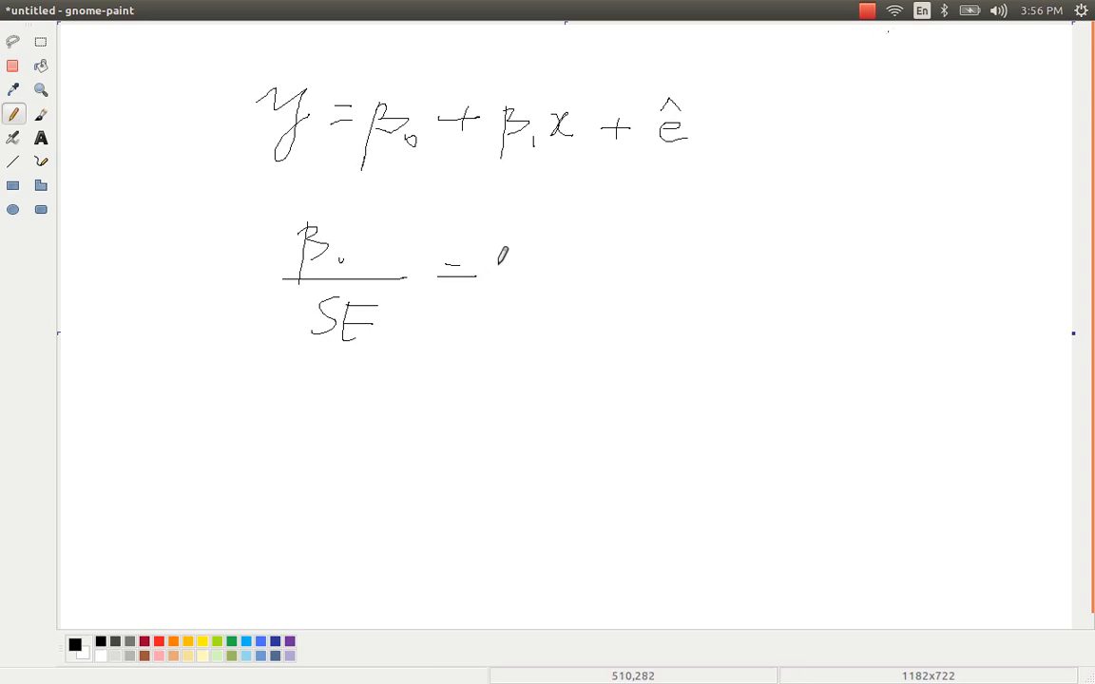
mouse_move(514, 234)
mouse_down()
mouse_move(509, 262)
mouse_move(535, 252)
mouse_up()
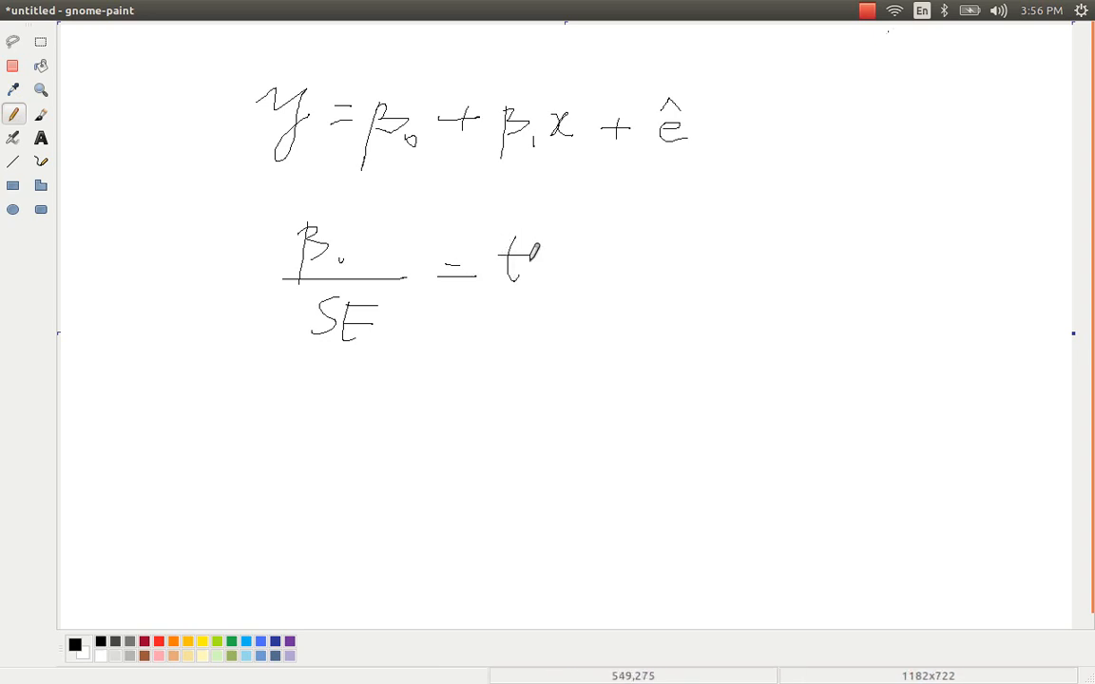
Handwrite the ratio β₁ / SE(β₁) = t beneath the β₀ ratio
drag(303, 383, 291, 434)
mouse_move(295, 385)
mouse_down()
mouse_move(322, 380)
mouse_move(295, 417)
mouse_move(329, 425)
mouse_up()
click(327, 413)
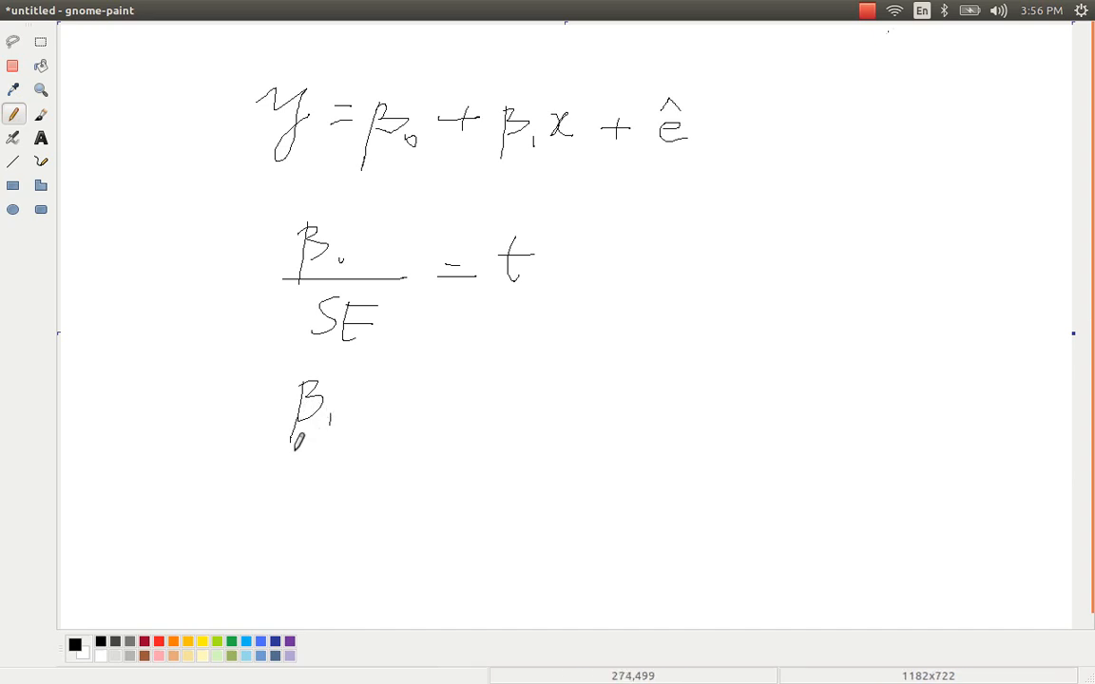
mouse_move(276, 452)
mouse_down()
mouse_move(372, 443)
mouse_move(306, 488)
mouse_up()
mouse_move(337, 453)
mouse_down()
mouse_move(347, 483)
mouse_move(349, 465)
mouse_up()
drag(338, 473, 349, 474)
drag(379, 457, 377, 494)
drag(402, 466, 400, 489)
mouse_move(403, 465)
mouse_down()
mouse_move(400, 491)
mouse_move(426, 497)
mouse_up()
drag(444, 449, 418, 505)
drag(457, 424, 499, 422)
drag(469, 436, 503, 435)
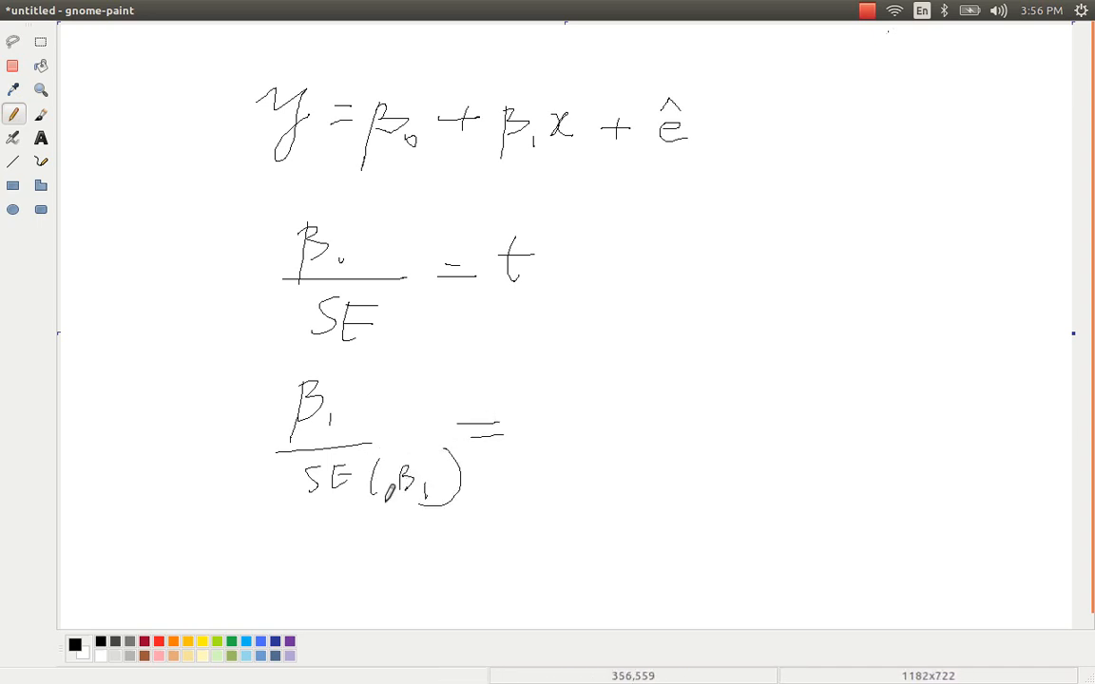
mouse_move(564, 409)
mouse_down()
mouse_move(568, 438)
mouse_move(556, 421)
mouse_move(572, 422)
mouse_up()
Handwrite the sum of ê over all i, divided by σ², equals χ², beside the t ratios
mouse_move(727, 235)
mouse_down()
mouse_move(729, 226)
mouse_move(705, 274)
mouse_move(716, 307)
mouse_move(738, 307)
mouse_up()
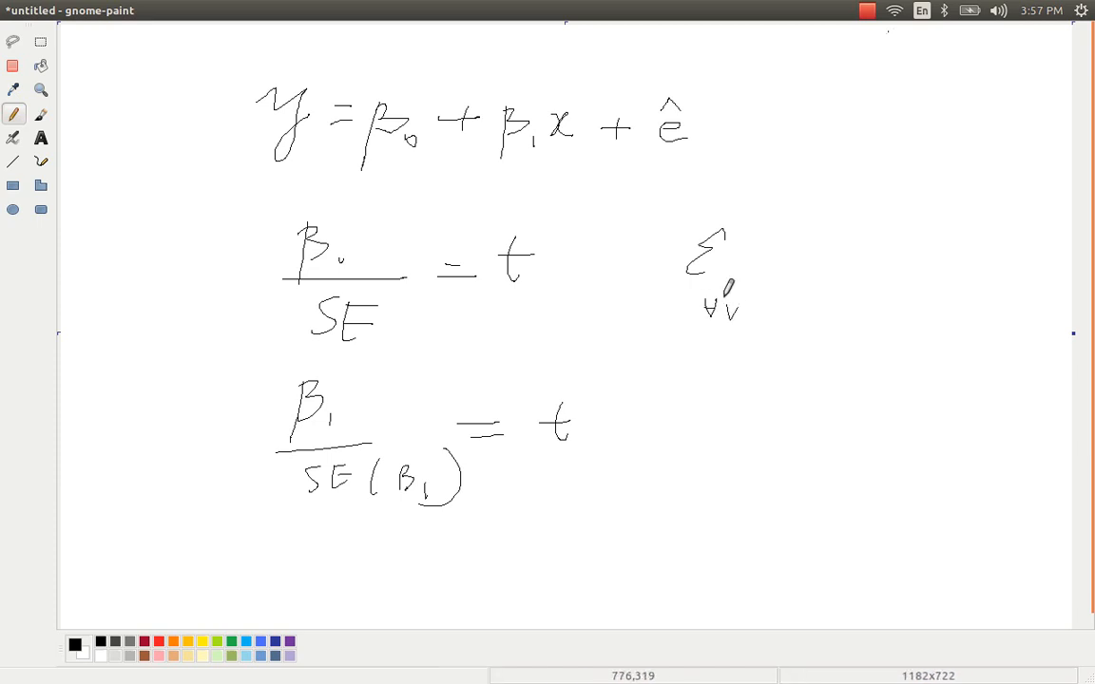
click(728, 294)
mouse_move(764, 252)
mouse_down()
mouse_move(774, 240)
mouse_move(788, 267)
mouse_move(774, 229)
mouse_up()
drag(702, 334, 849, 321)
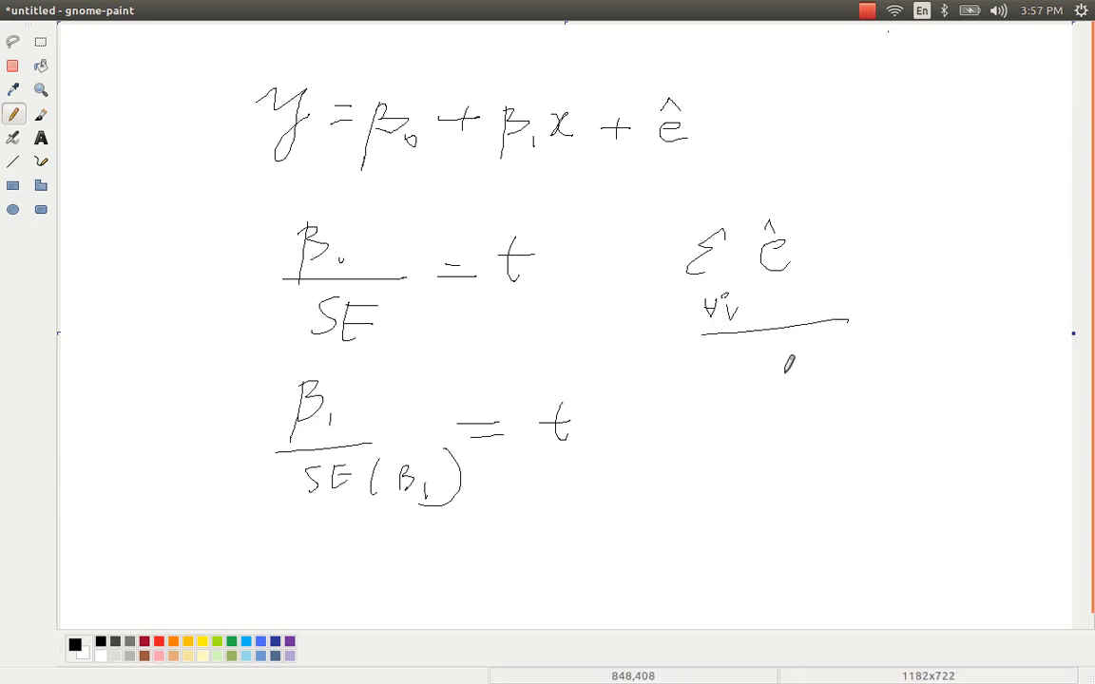
mouse_move(787, 372)
mouse_down()
mouse_move(777, 384)
mouse_move(836, 362)
mouse_up()
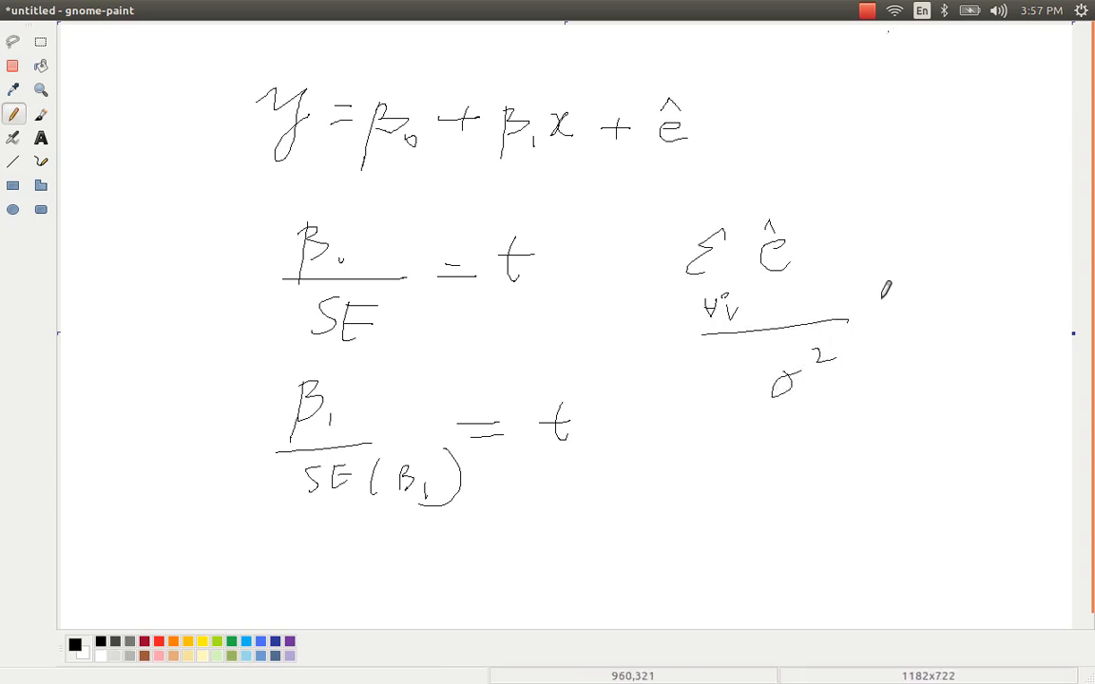
drag(881, 312, 903, 309)
drag(879, 304, 904, 300)
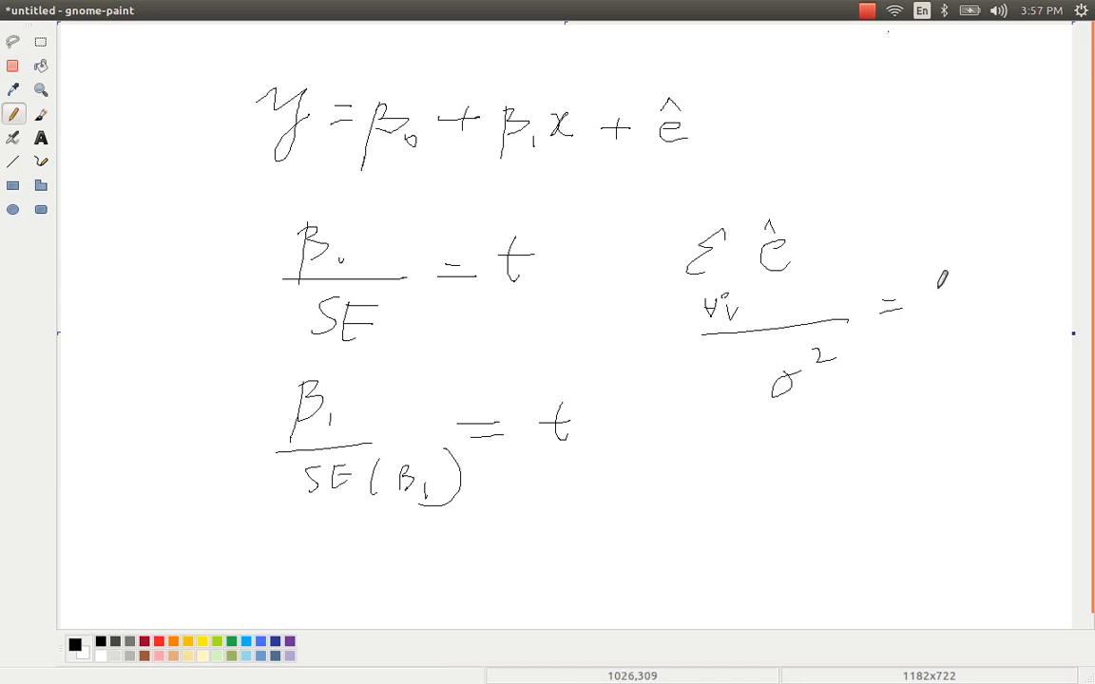
mouse_move(918, 278)
mouse_down()
mouse_move(956, 310)
mouse_move(990, 288)
mouse_move(970, 314)
mouse_up()
mouse_move(964, 228)
mouse_down()
mouse_move(982, 242)
mouse_move(941, 328)
mouse_up()
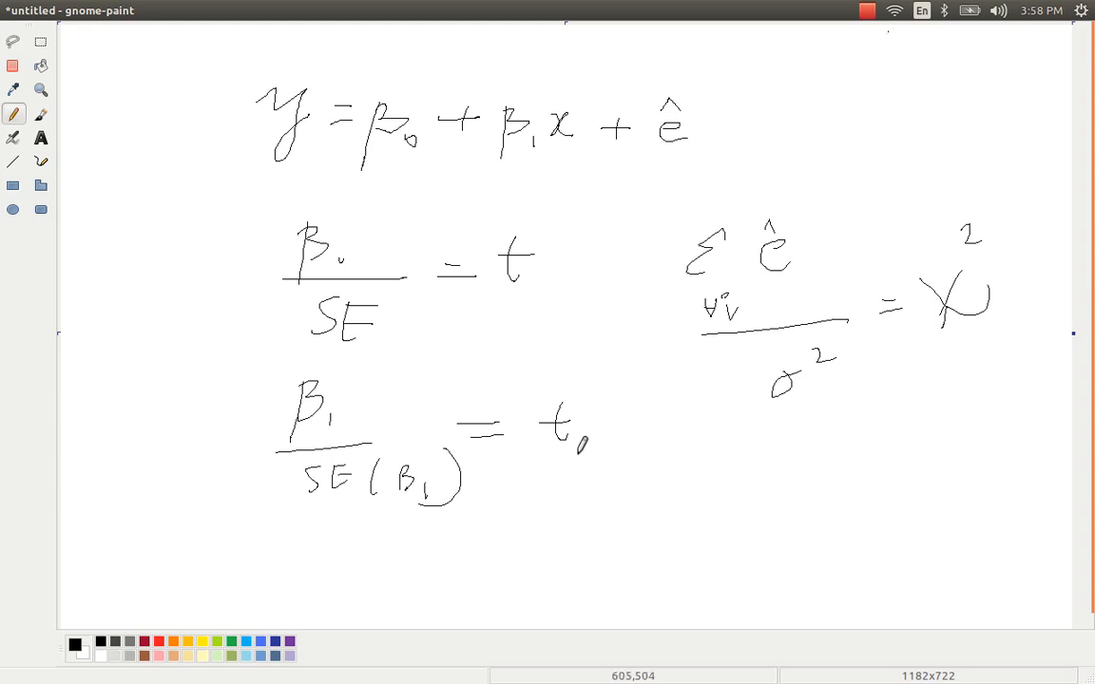
Write =LINEST() in red below the formulas and draw a light blue loop around it
click(160, 642)
mouse_move(601, 501)
mouse_down()
mouse_move(663, 535)
mouse_move(689, 500)
mouse_move(740, 520)
mouse_move(749, 501)
mouse_up()
mouse_move(729, 515)
mouse_down()
mouse_move(757, 518)
mouse_move(757, 528)
mouse_move(822, 504)
mouse_up()
mouse_move(800, 504)
mouse_down()
mouse_move(798, 533)
mouse_move(898, 528)
mouse_up()
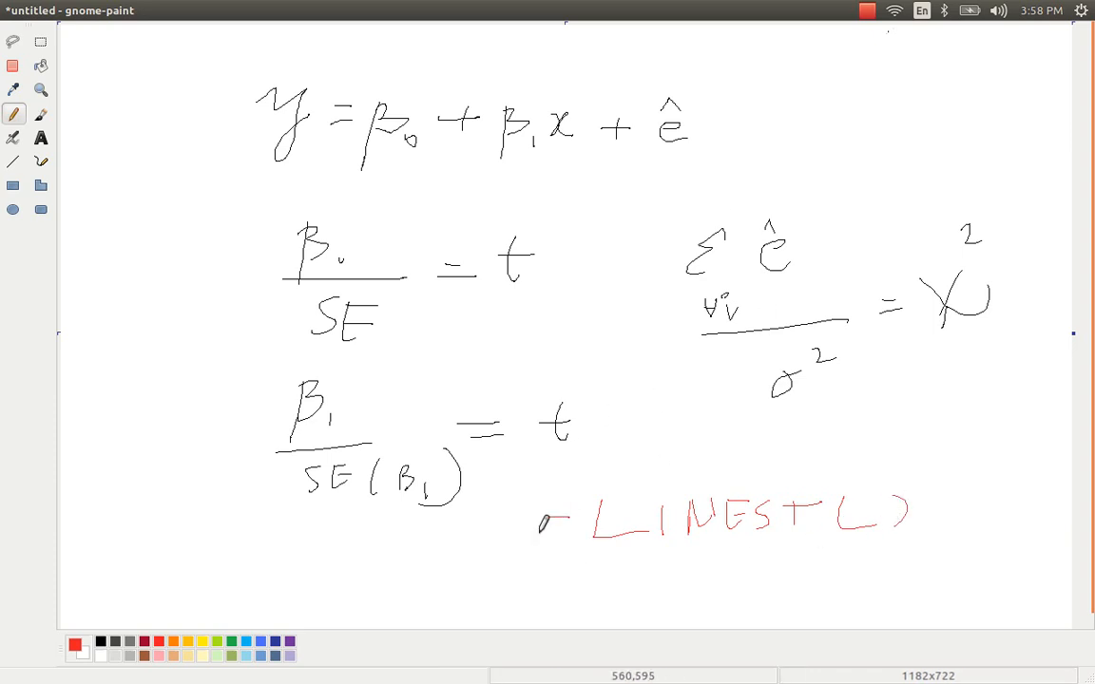
drag(541, 515, 576, 513)
drag(540, 535, 577, 533)
click(245, 643)
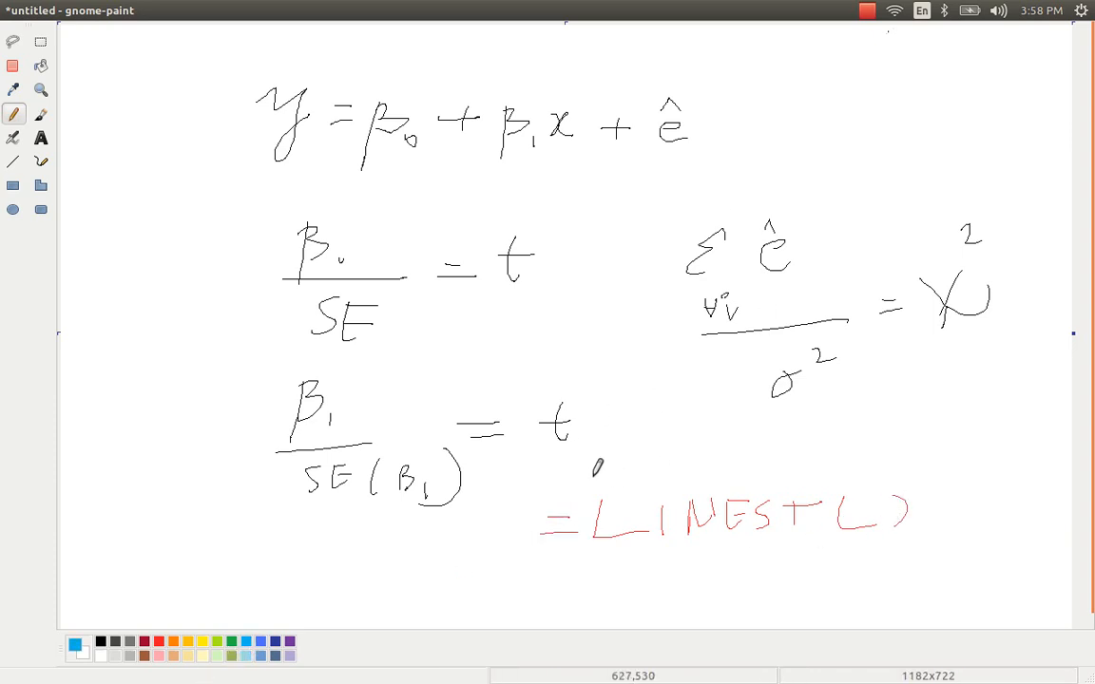
mouse_move(528, 470)
mouse_down()
mouse_move(639, 452)
mouse_move(965, 571)
mouse_move(481, 513)
mouse_move(584, 466)
mouse_up()
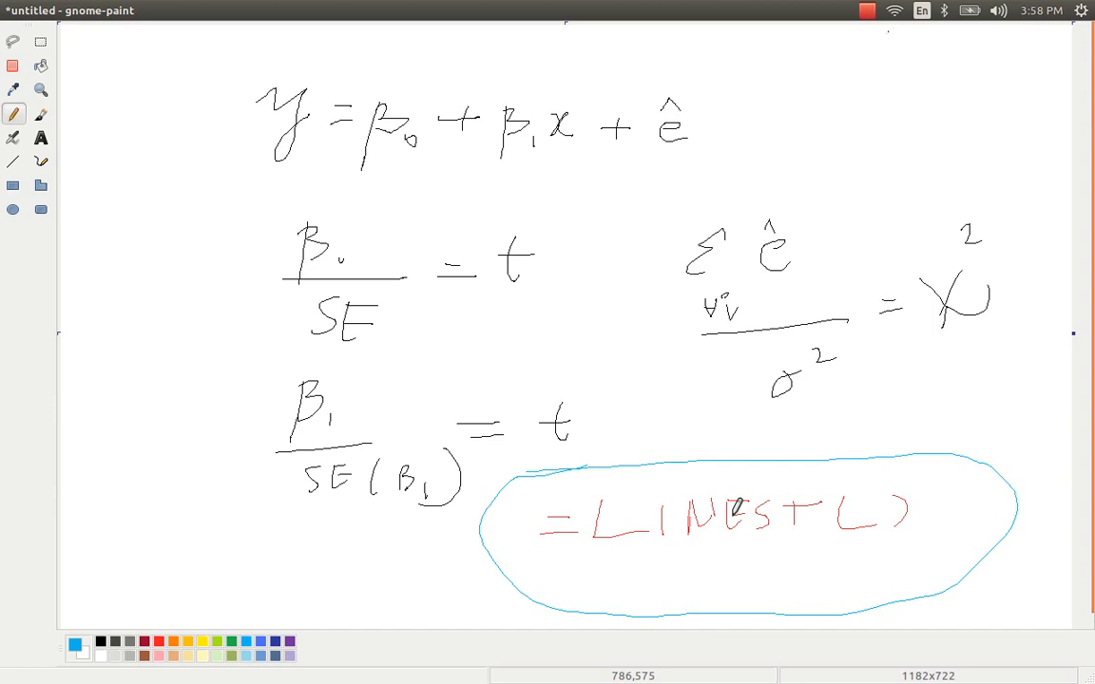
Open LibreOffice Calc with a new blank spreadsheet
key(alt+F1)
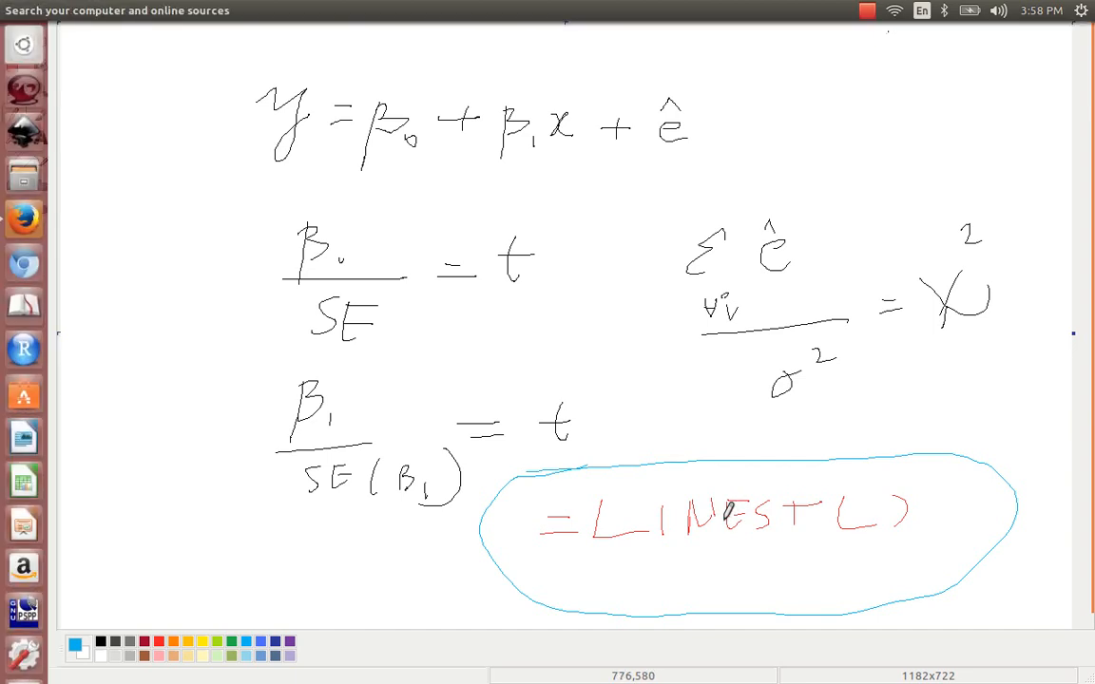
key(Down)
key(Down)
key(Down)
key(Down)
key(Down)
key(Down)
key(Down)
key(Down)
key(Down)
key(Down)
key(Return)
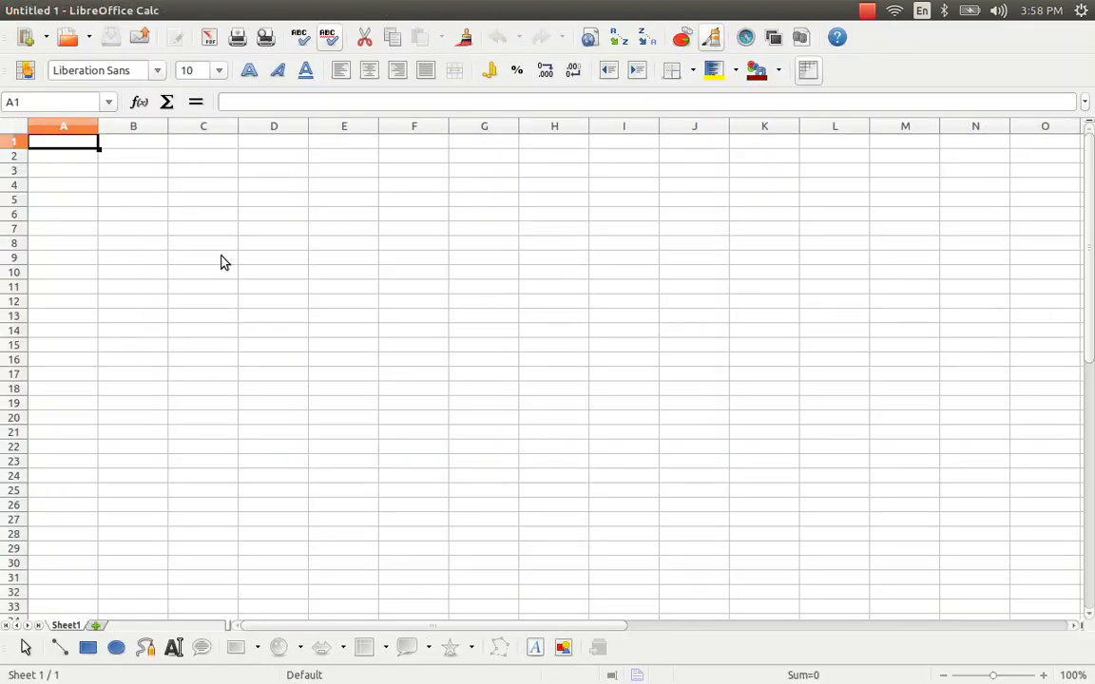
Enter the column headers Y in A1 and X in B1
text(Y)
key(Return)
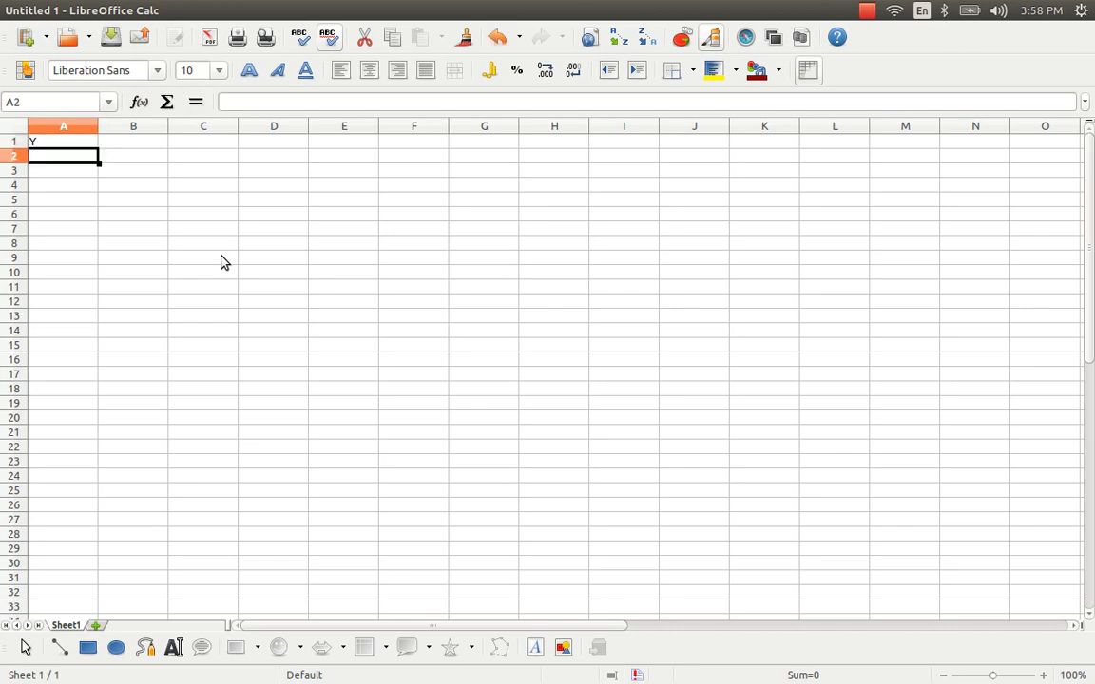
key(Up)
key(Right)
text(X)
key(Return)
Enter the formula =round(rand(), 2) in cell A2 to generate a random two-decimal value
key(Left)
text(=)
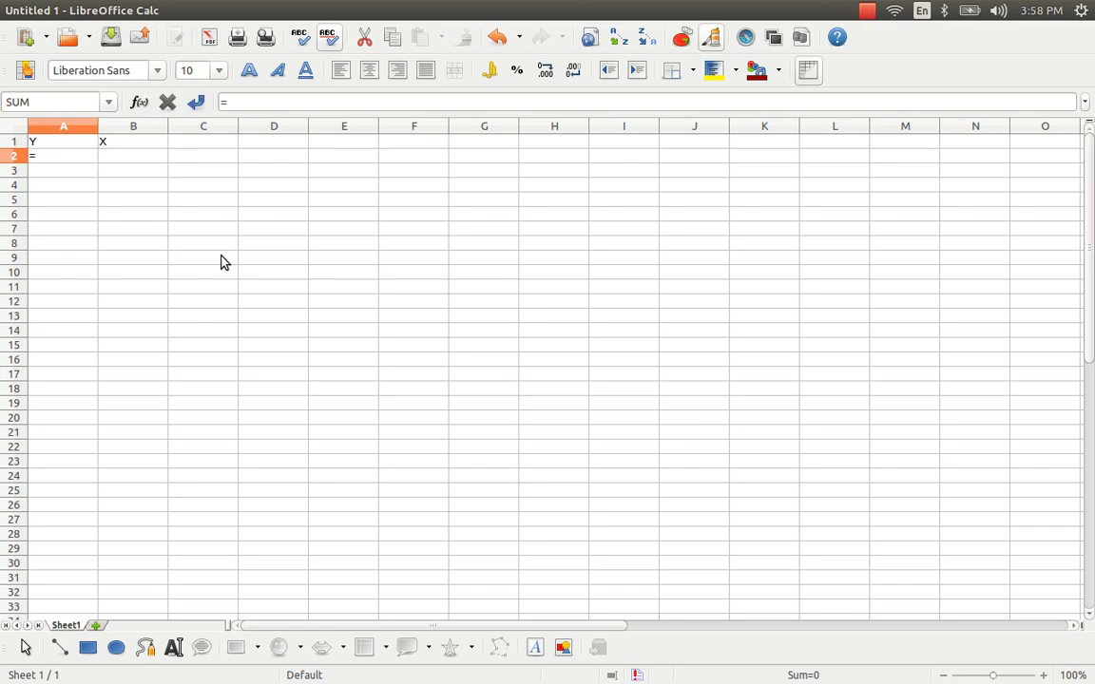
text(round(rand)
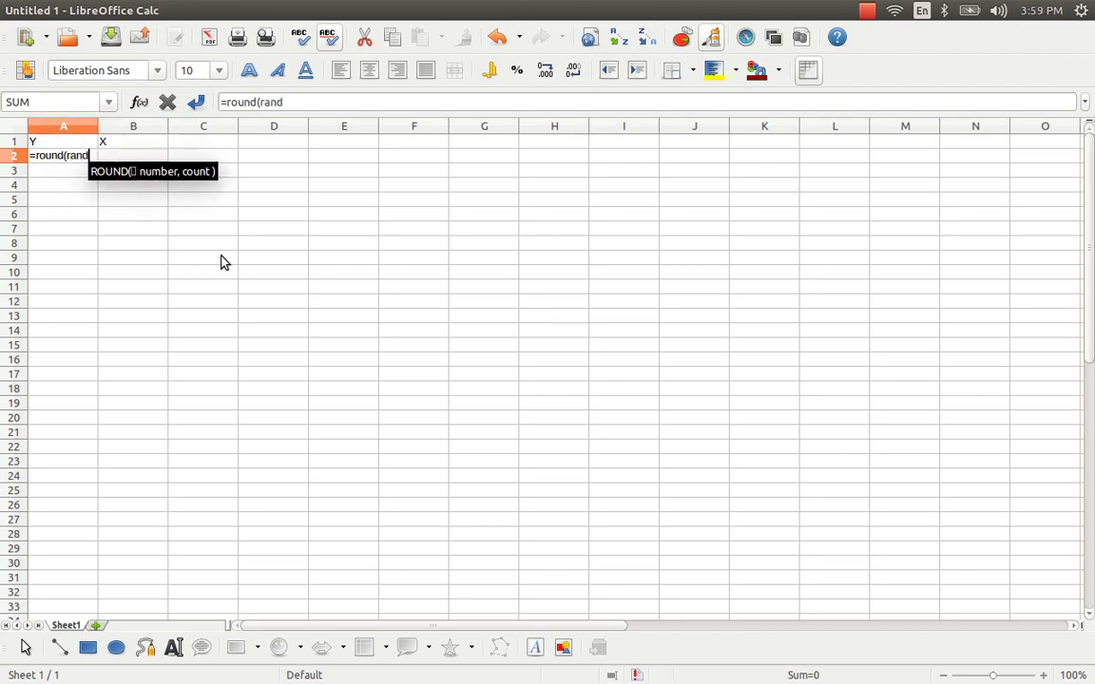
text(())
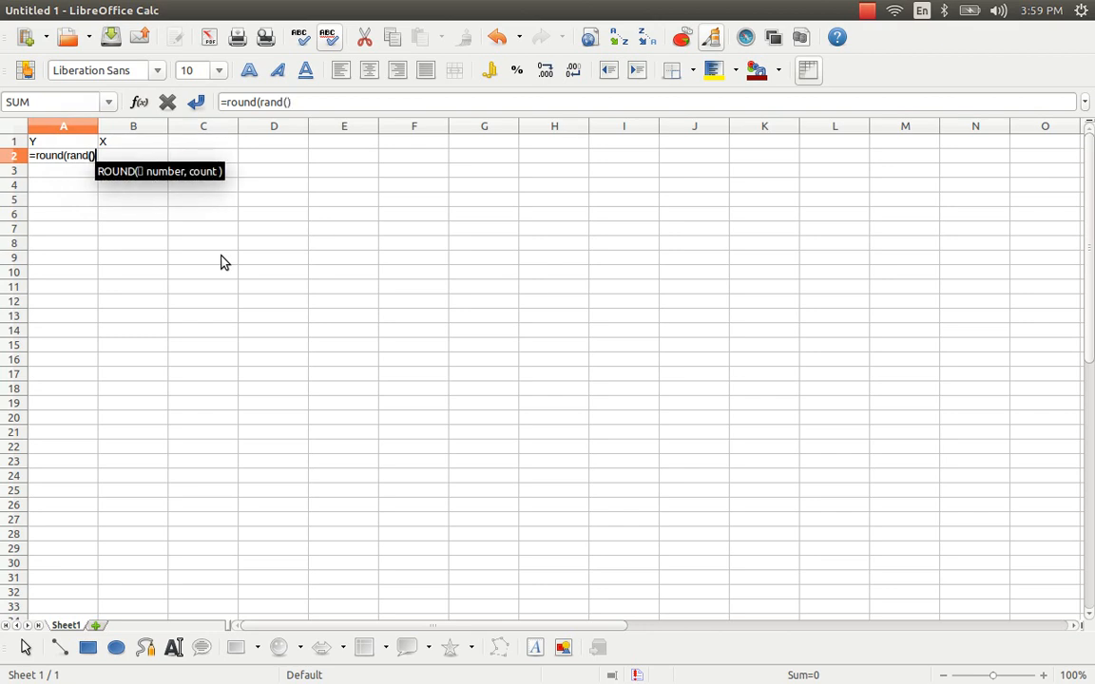
text(, )
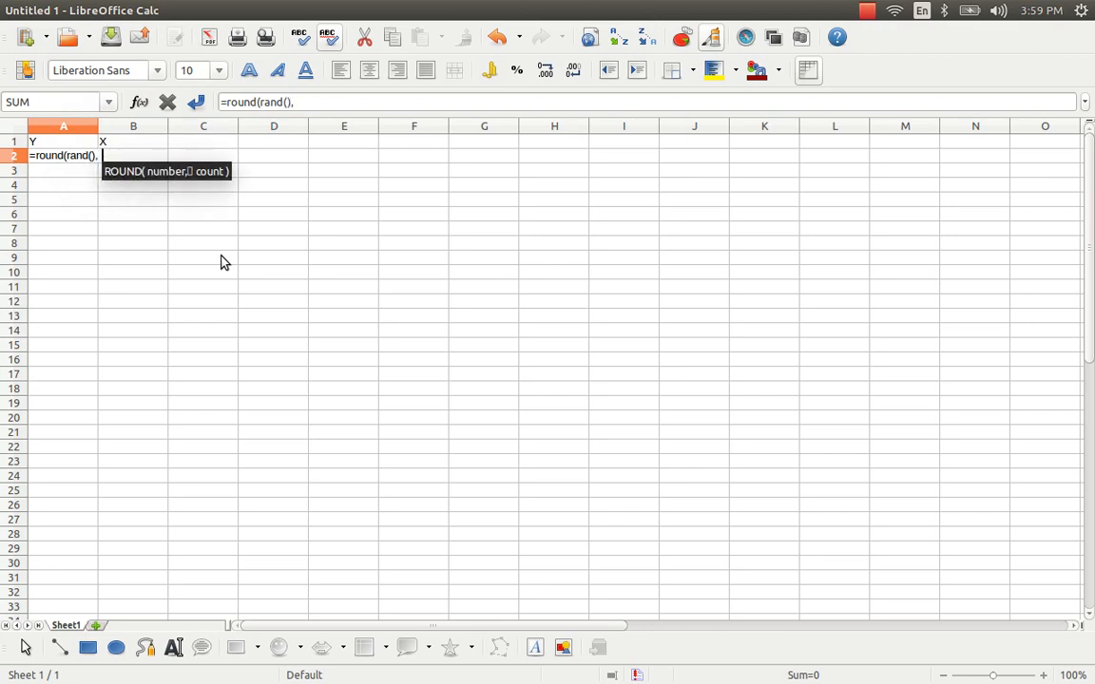
text(2))
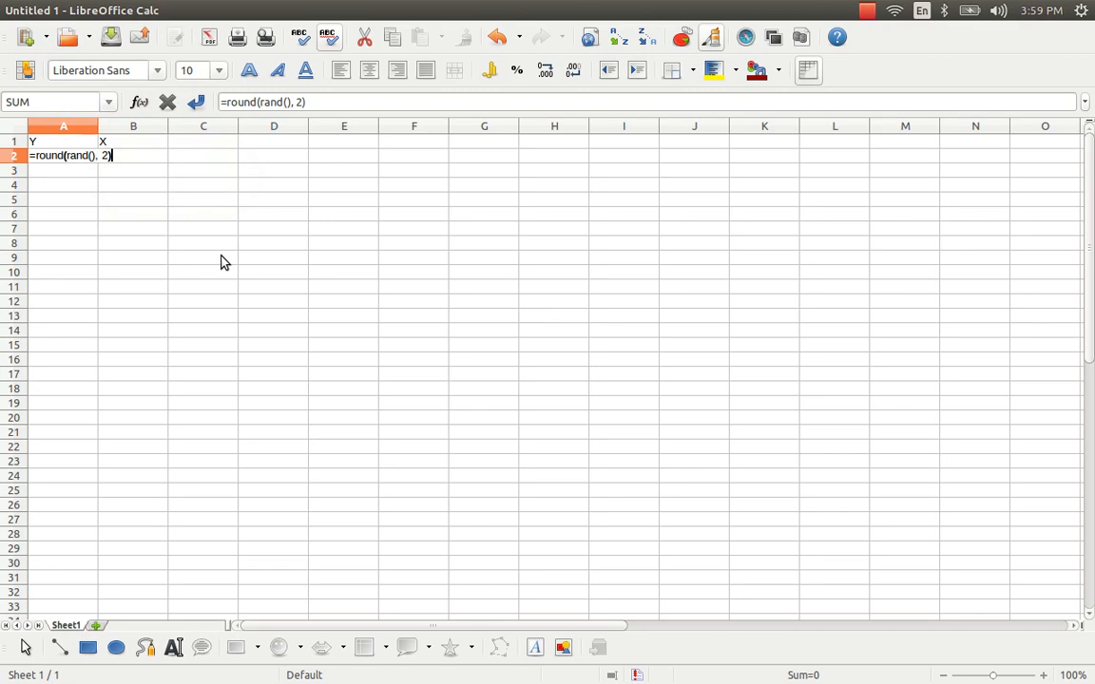
key(Return)
Copy the random-number formula from A2 into the range A2:B21, overwriting the existing cell
key(Up)
key(Right)
key(Left)
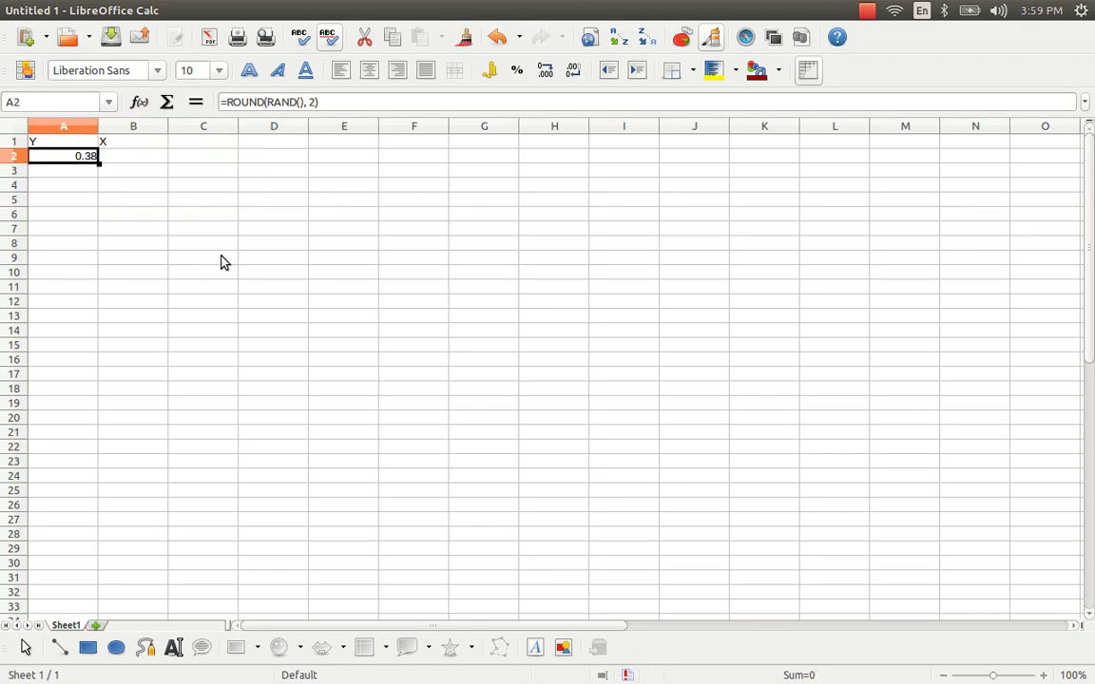
key(ctrl+c)
key(shift+Right)
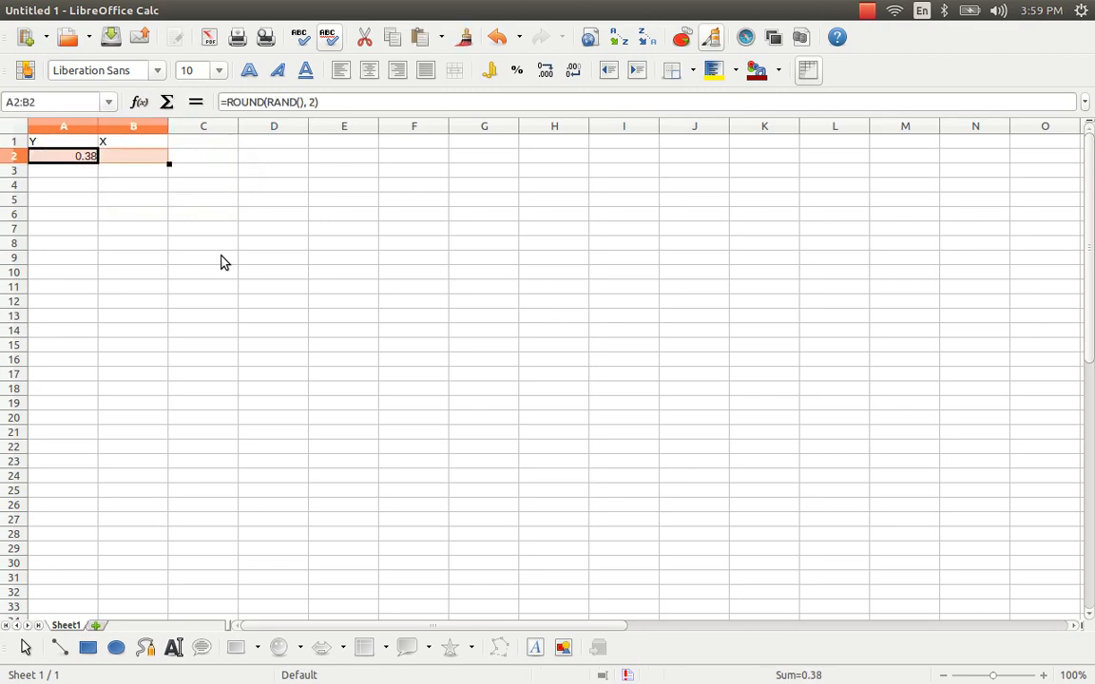
key(shift+Down)
key(shift+Down)
key(shift+Down)
key(shift+Down)
key(shift+Down)
key(shift+Down)
key(shift+Down)
key(shift+Down)
key(shift+Down)
key(shift+Down)
key(shift+Down)
key(shift+Down)
key(shift+Down)
key(shift+Down)
key(shift+Down)
key(shift+Down)
key(shift+Down)
key(shift+Down)
key(shift+Down)
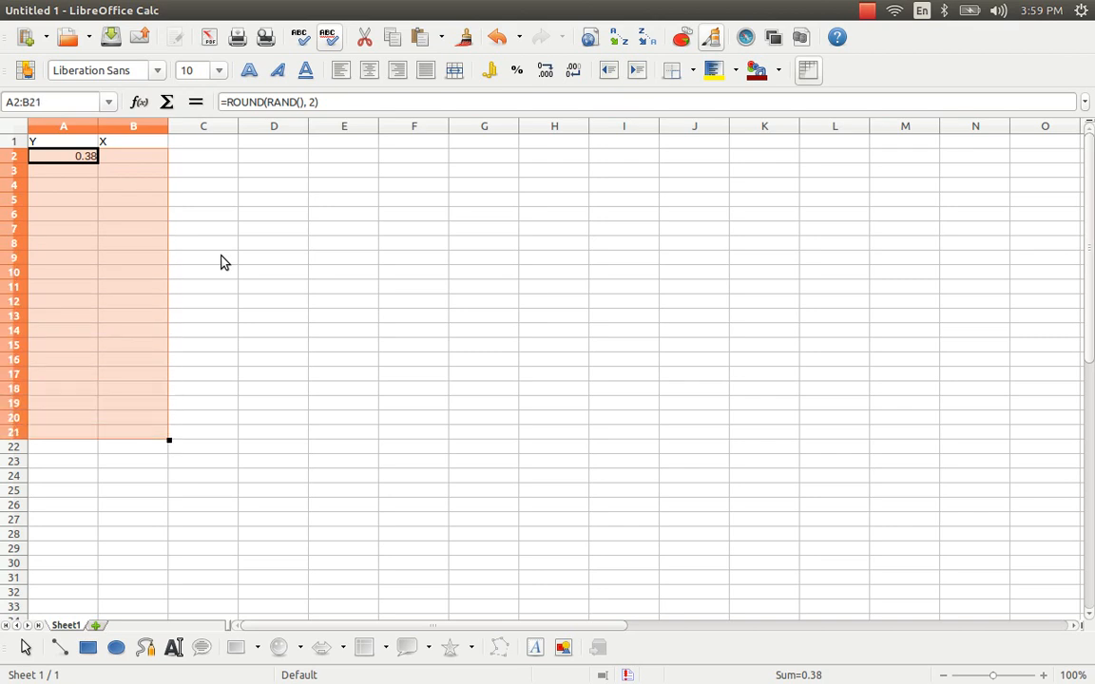
key(ctrl+v)
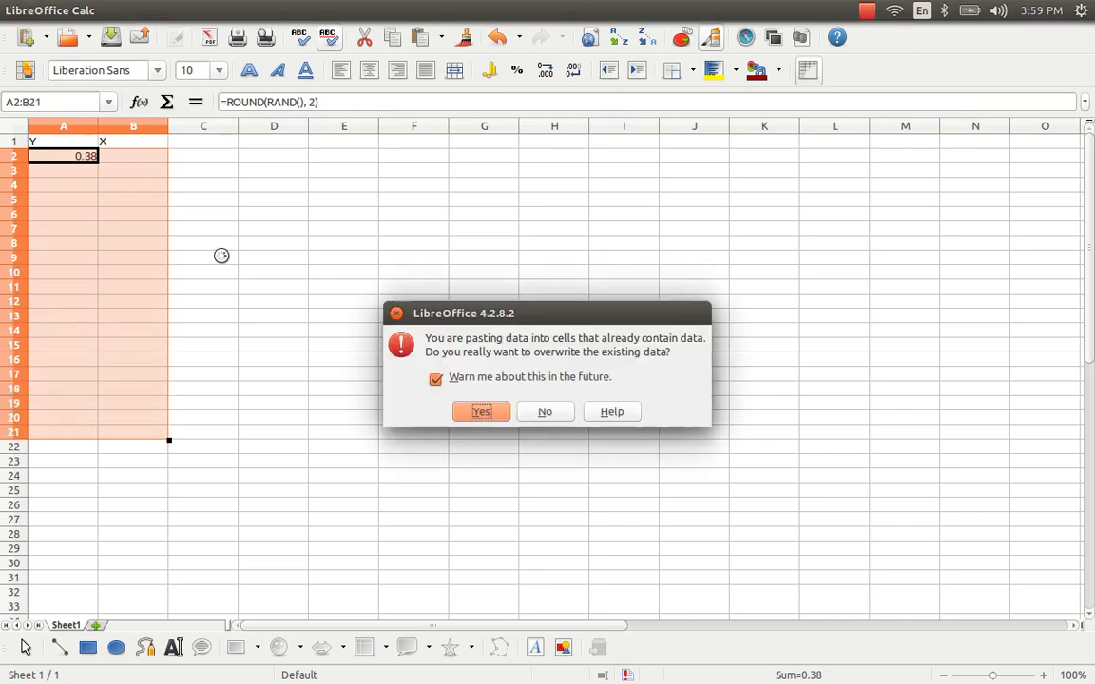
key(Return)
Center the headers and data in A1:B21 horizontally
key(ctrl+Home)
key(shift+Right)
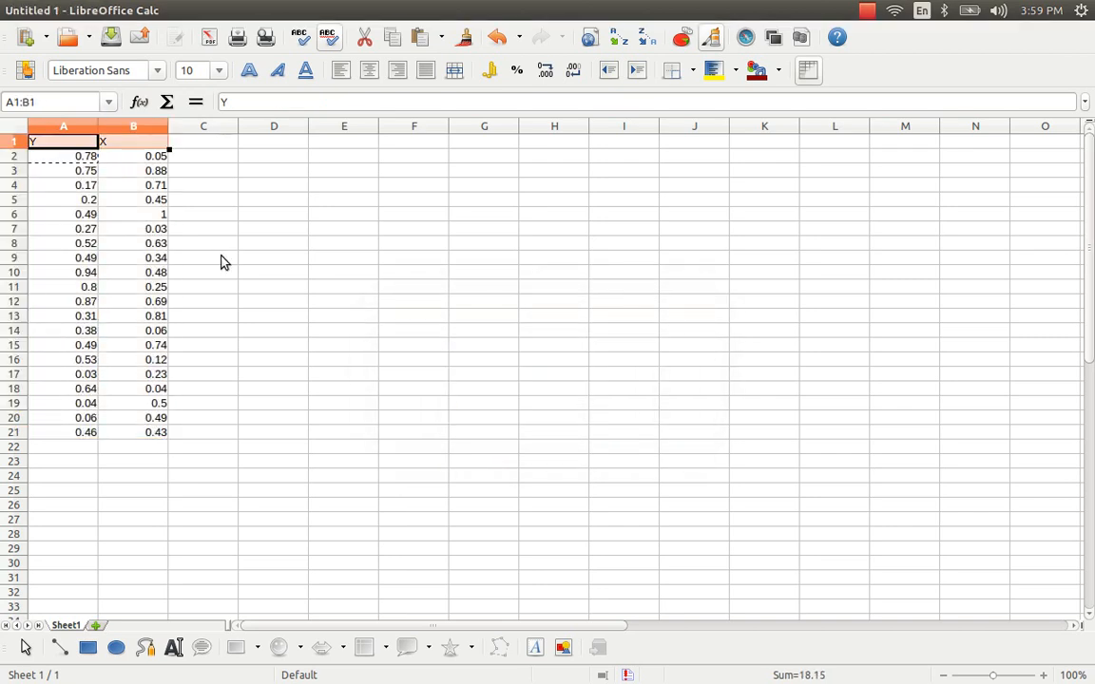
key(ctrl+shift+Down)
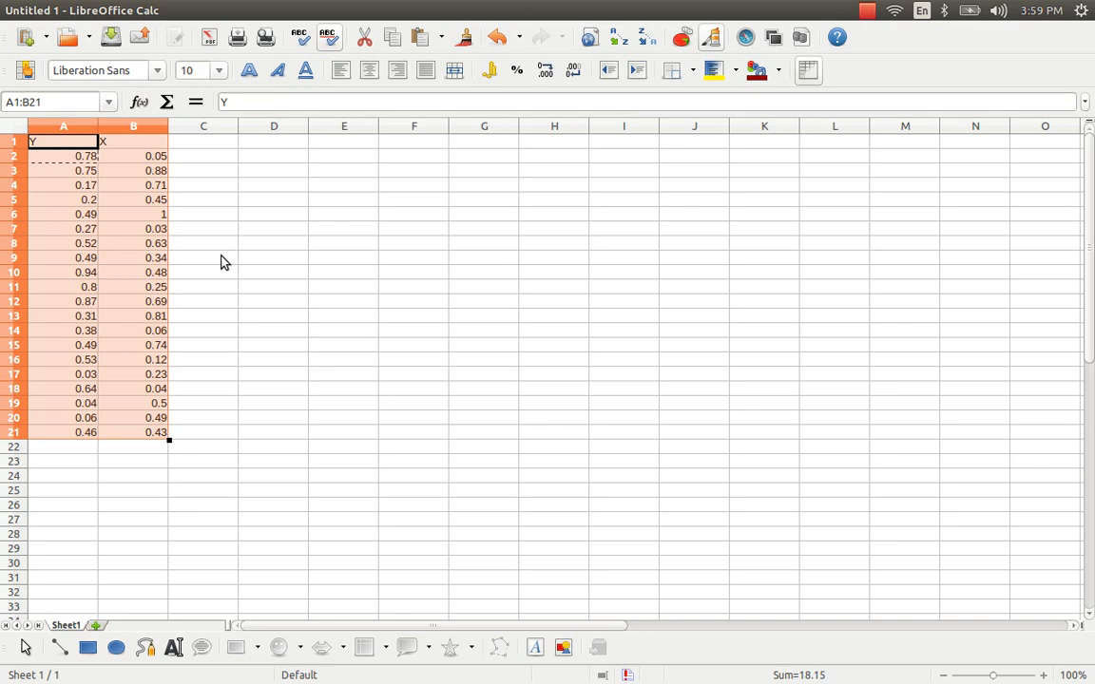
key(ctrl+e)
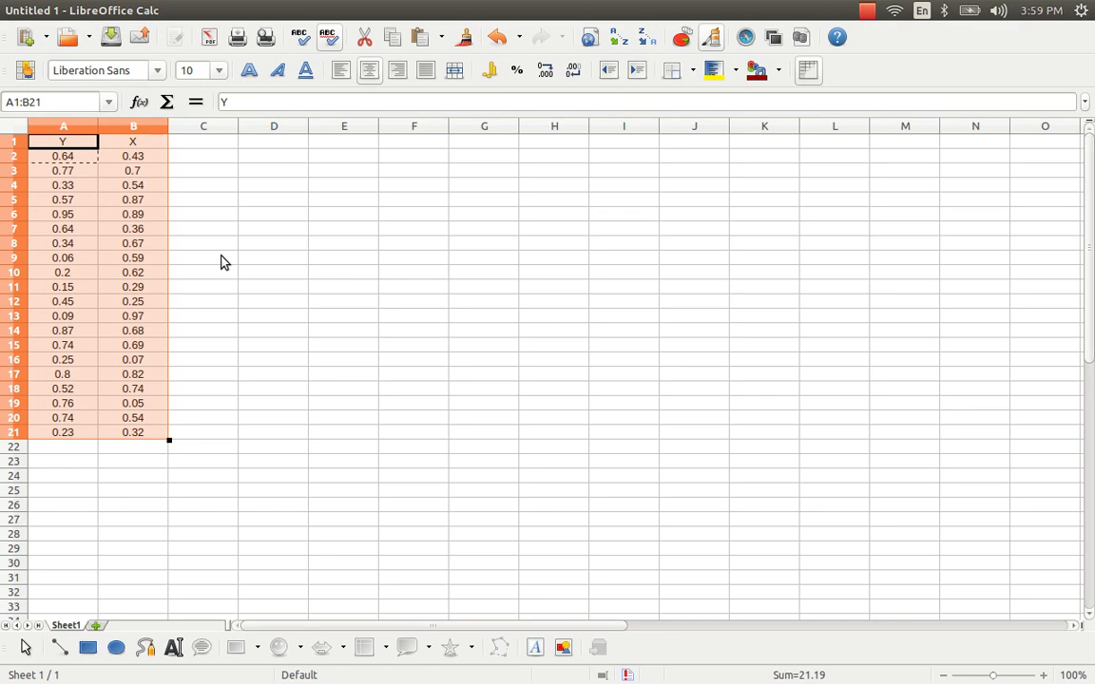
key(Down)
key(Down)
key(Up)
key(Up)
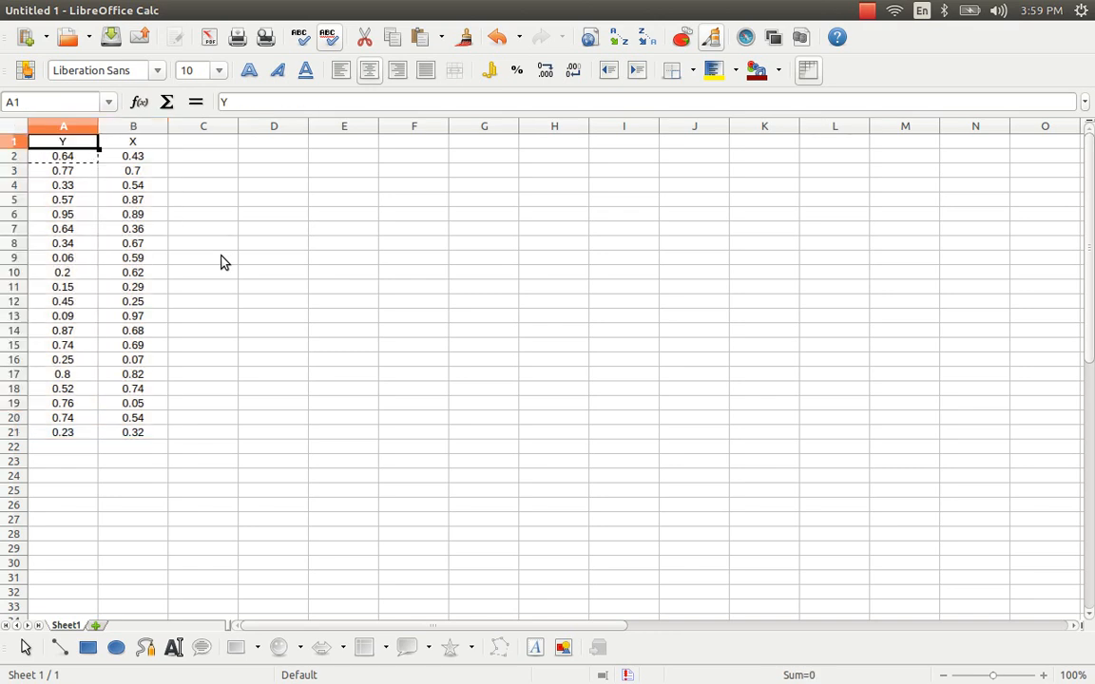
key(Down)
key(ctrl+c)
key(Down)
key(Down)
key(Down)
key(Down)
key(Down)
key(Down)
key(Down)
key(Down)
key(Down)
key(Down)
key(Down)
key(Down)
key(Down)
key(Down)
key(Down)
key(Down)
key(Down)
key(Up)
key(Up)
key(Up)
key(Up)
key(Up)
key(Up)
key(Up)
key(Up)
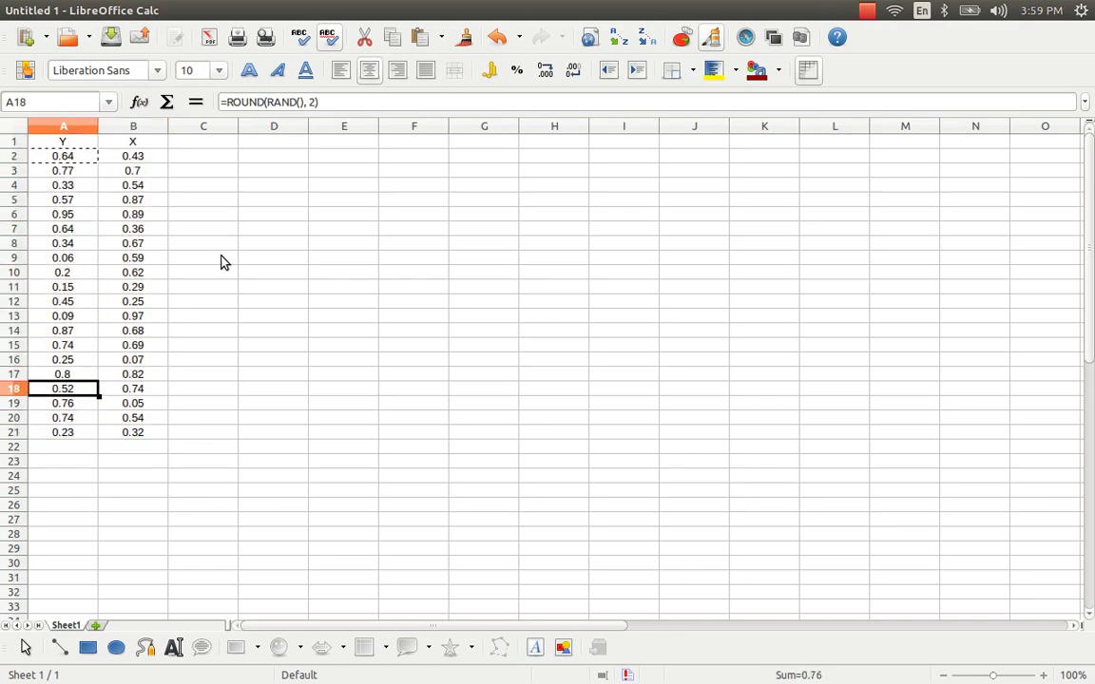
key(Up)
key(Up)
key(Up)
key(Up)
key(Up)
key(Up)
key(Up)
key(Up)
key(Up)
key(Up)
Apply borders around every cell of the data table A1:B21
key(Right)
key(Left)
key(shift+Right)
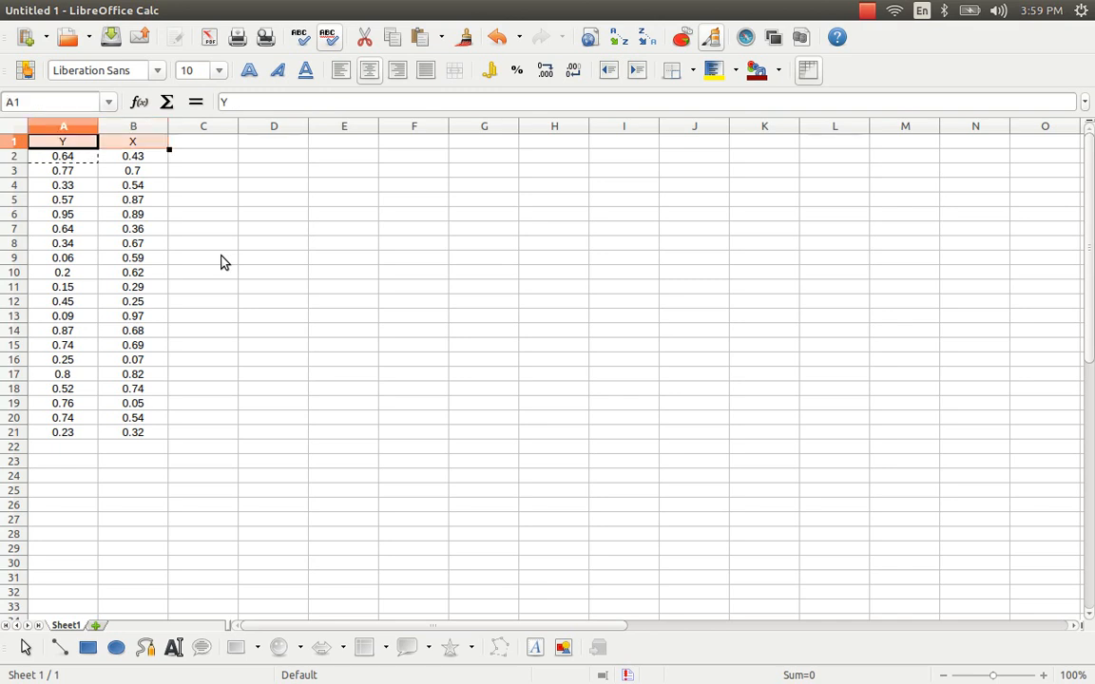
key(ctrl+shift+Down)
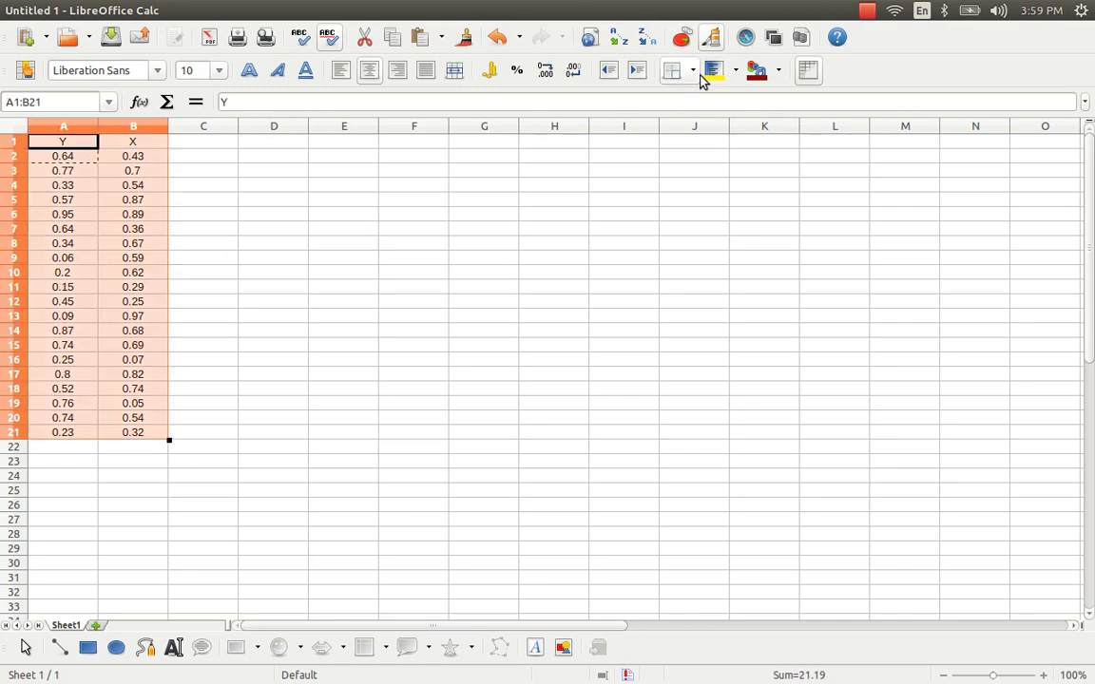
click(694, 71)
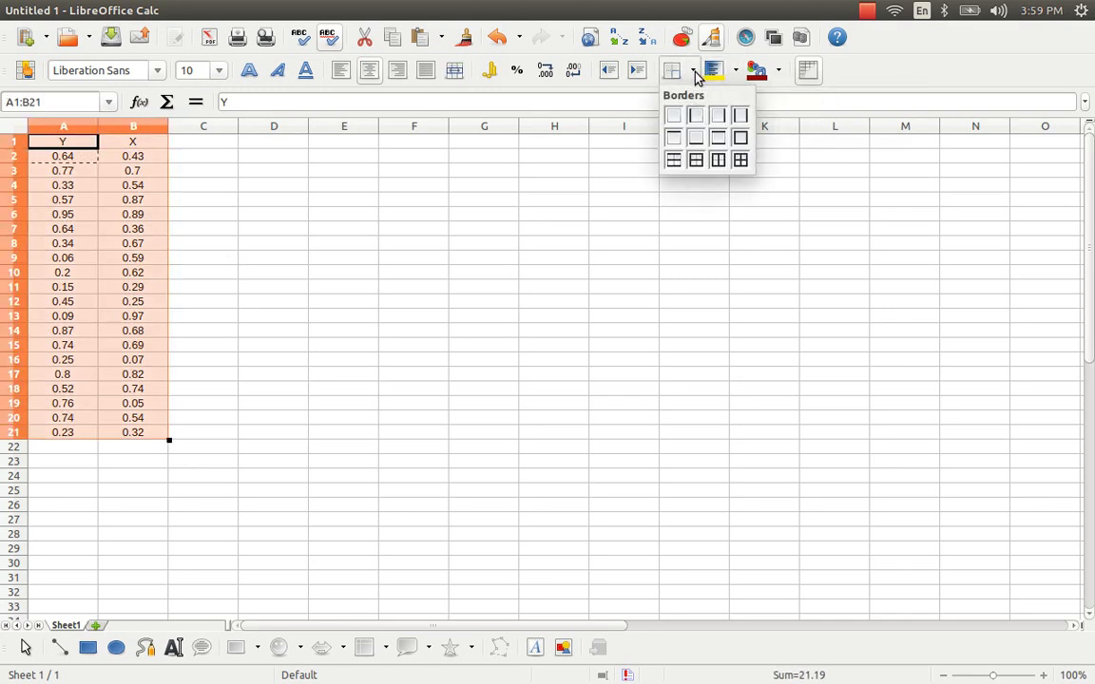
click(718, 160)
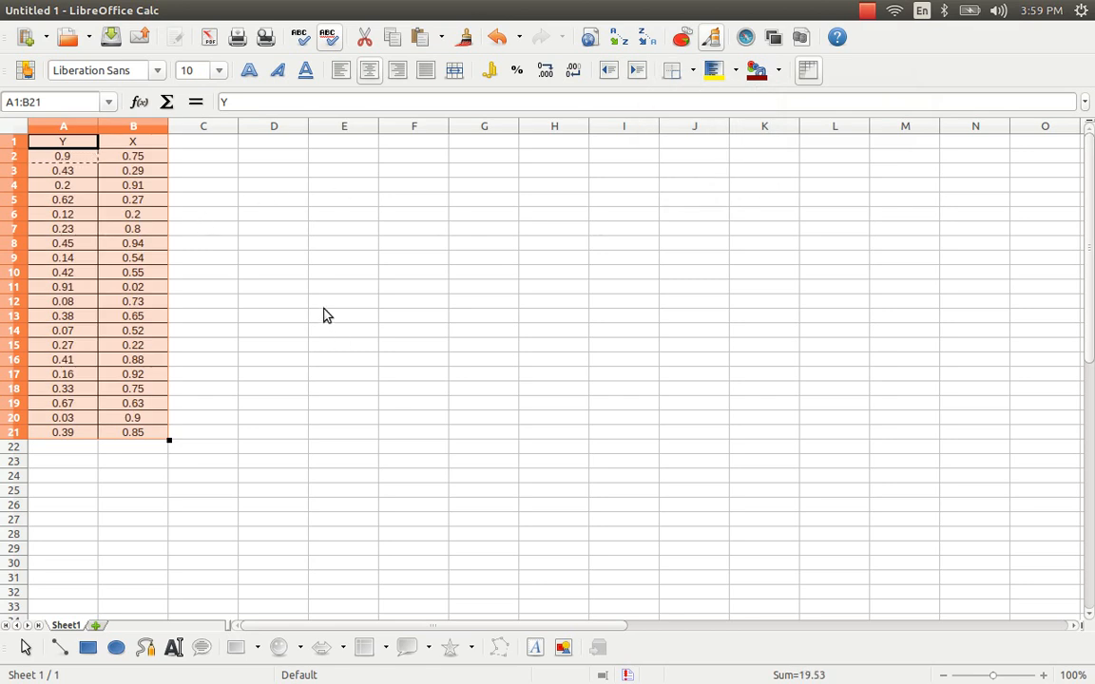
Replace the random formulas in A1:B21 with fixed values by pasting the copied range over itself with Numbers included and Formulas excluded, overwriting existing data
key(Down)
key(Up)
key(ctrl+shift+End)
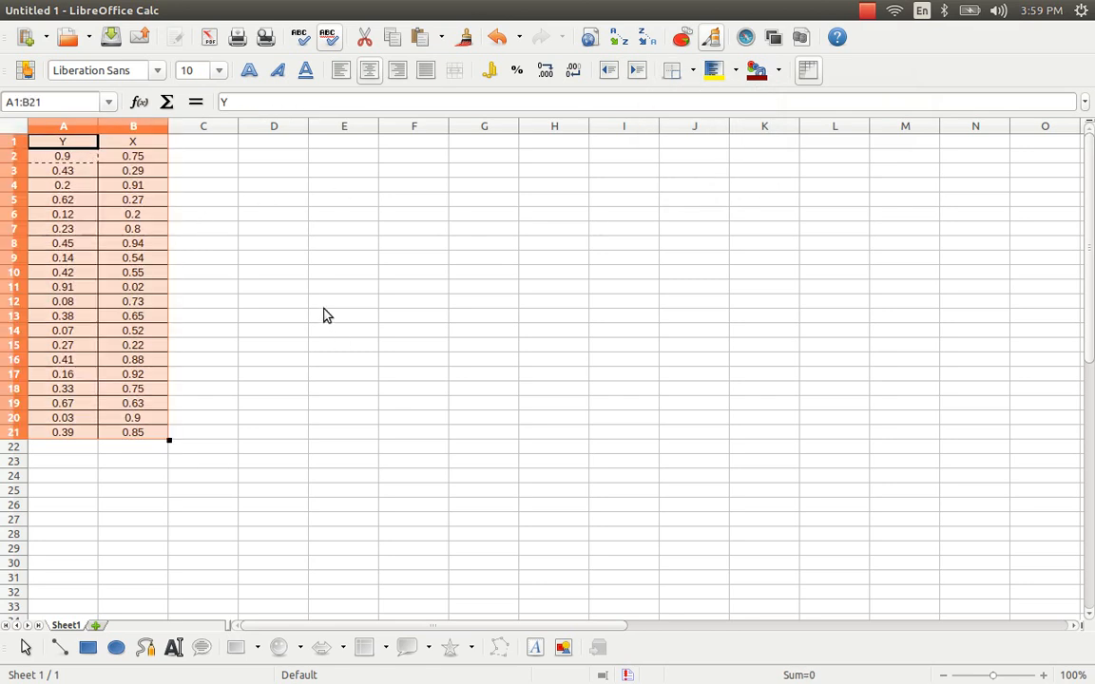
key(ctrl+c)
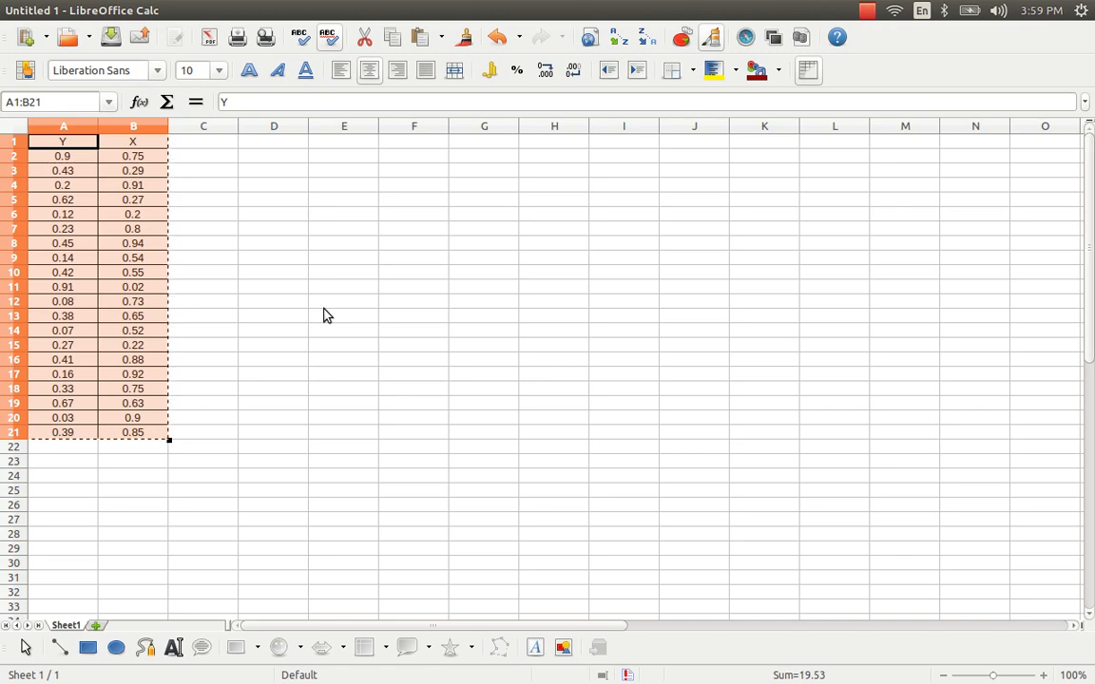
key(shift+F10)
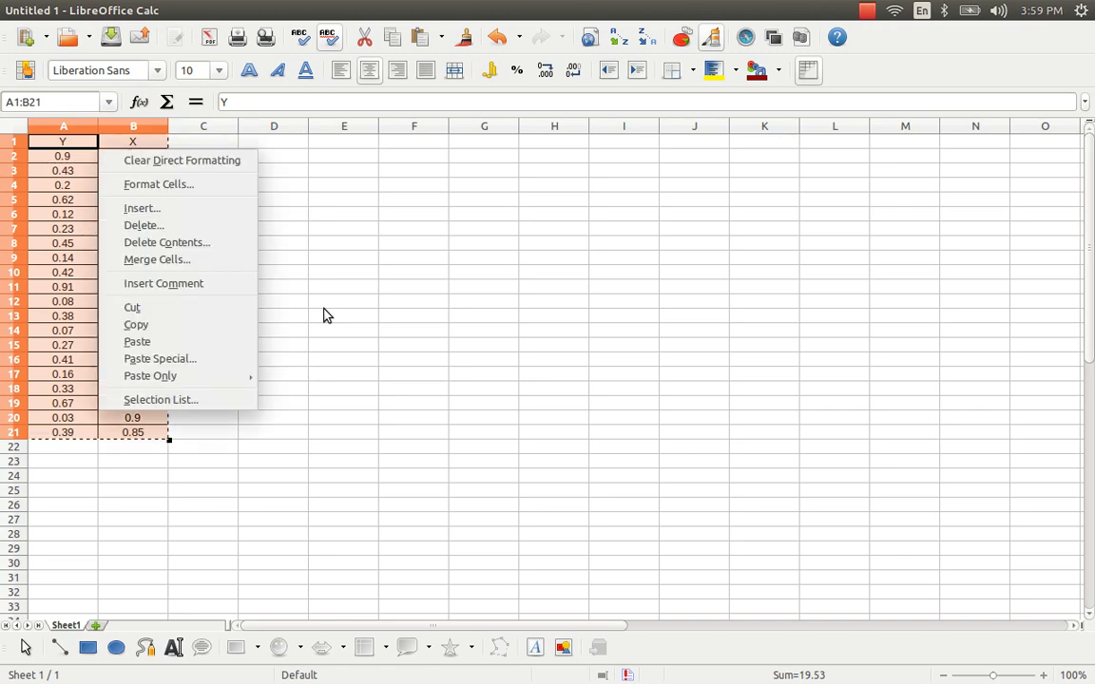
key(a)
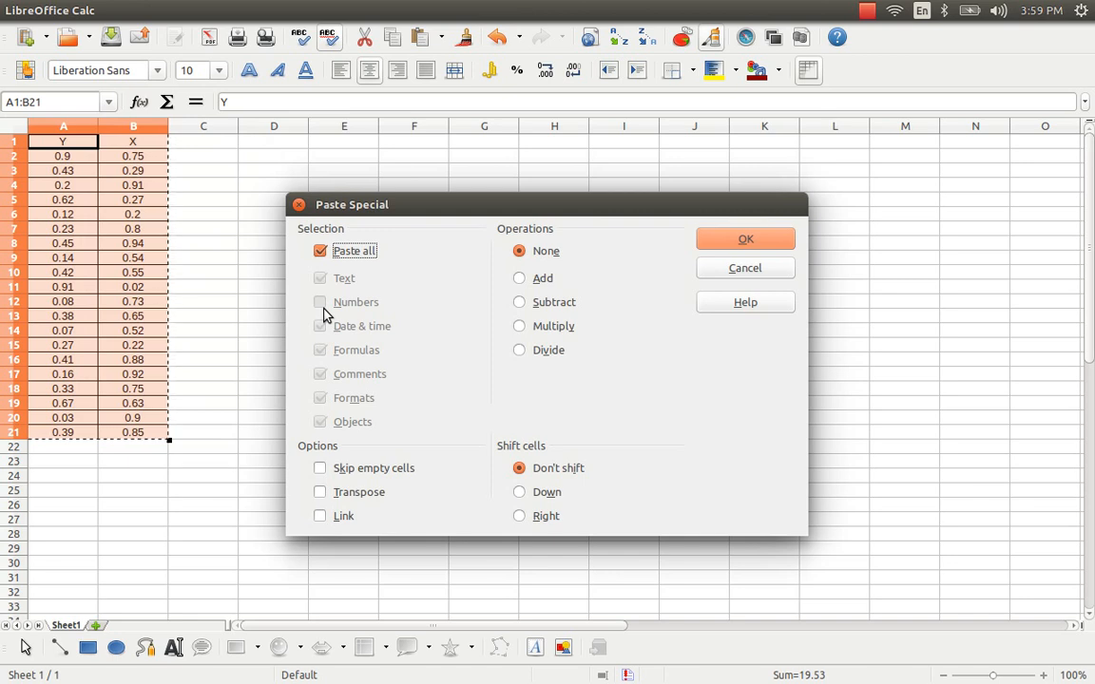
key(space)
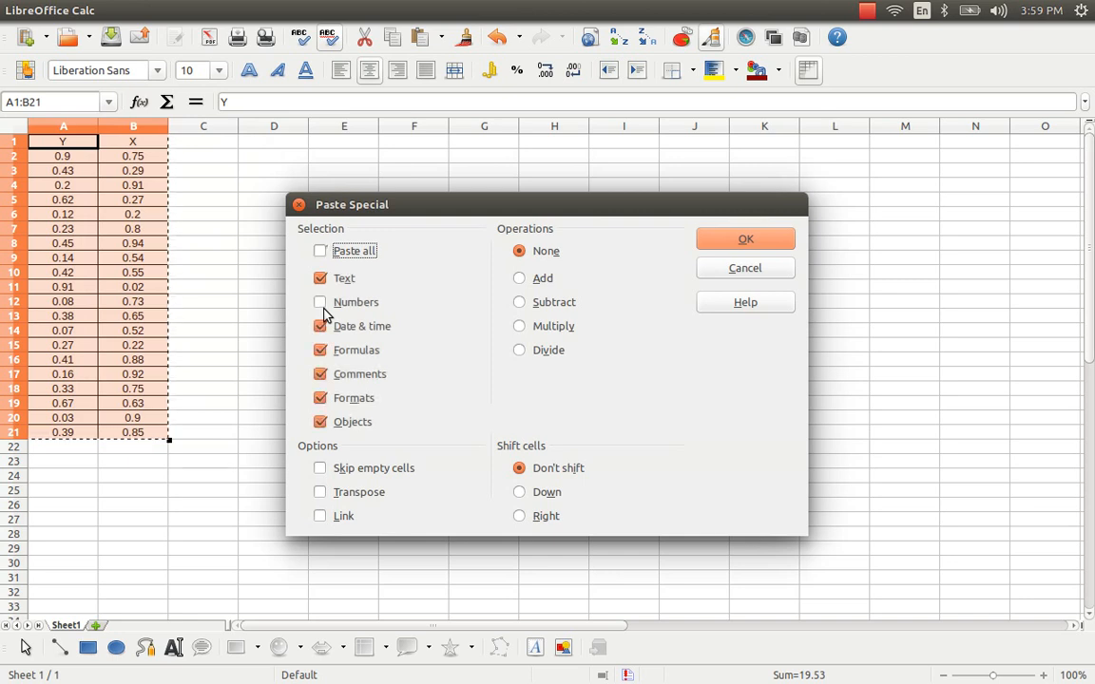
click(324, 310)
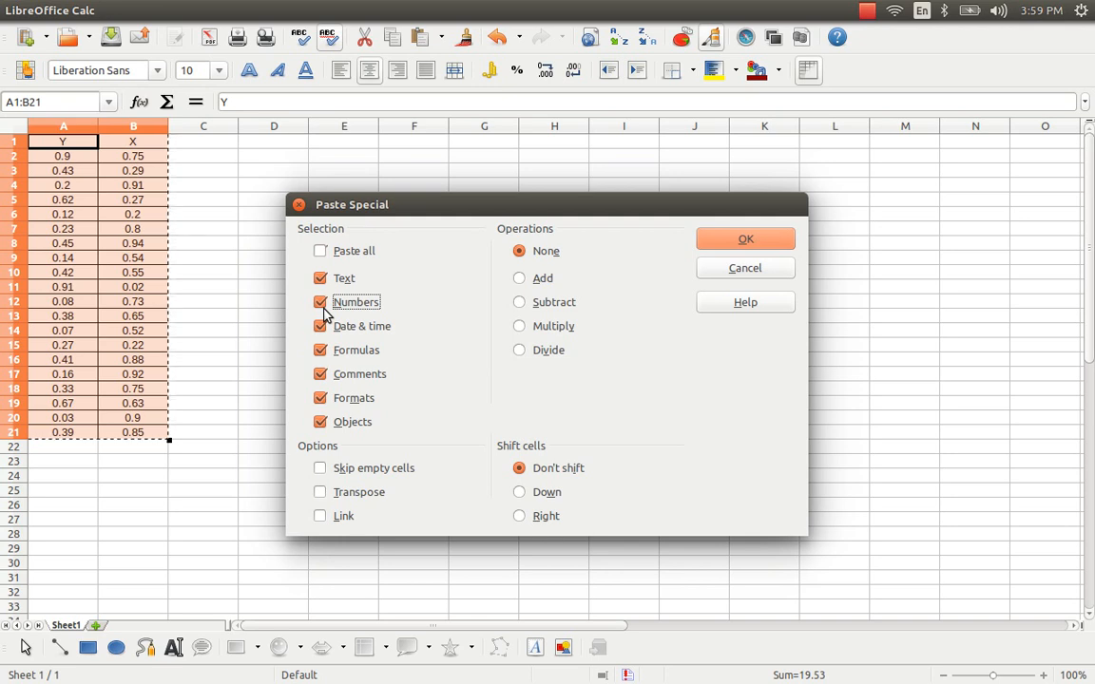
key(alt+f)
key(Return)
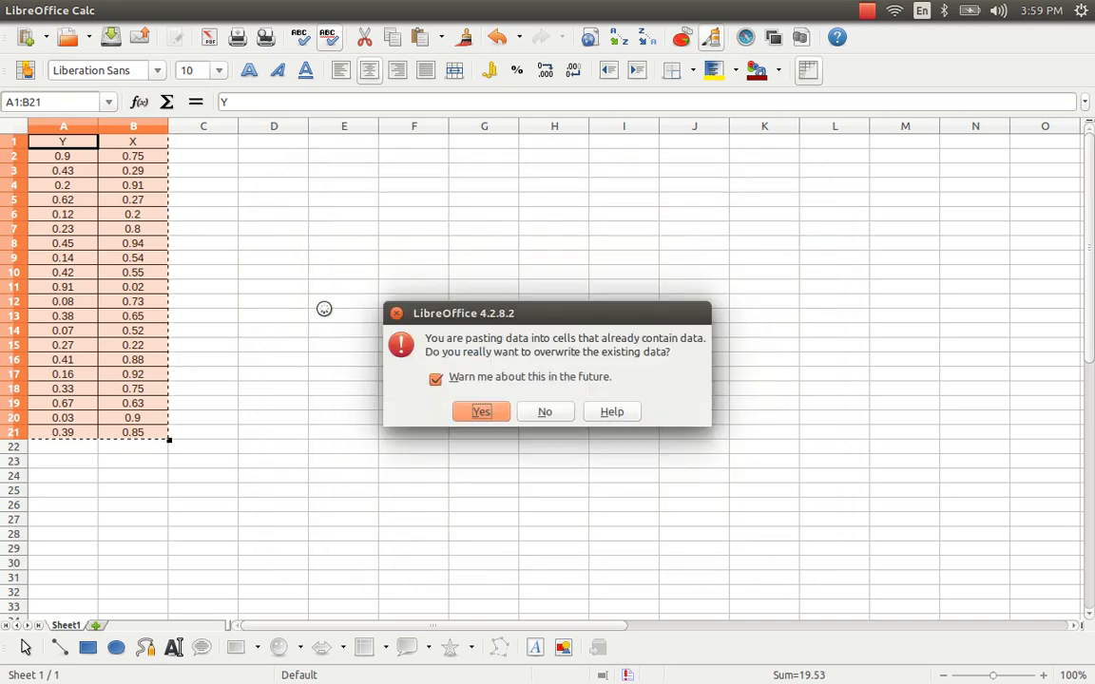
key(Return)
key(Down)
key(Down)
key(Down)
key(Right)
key(Right)
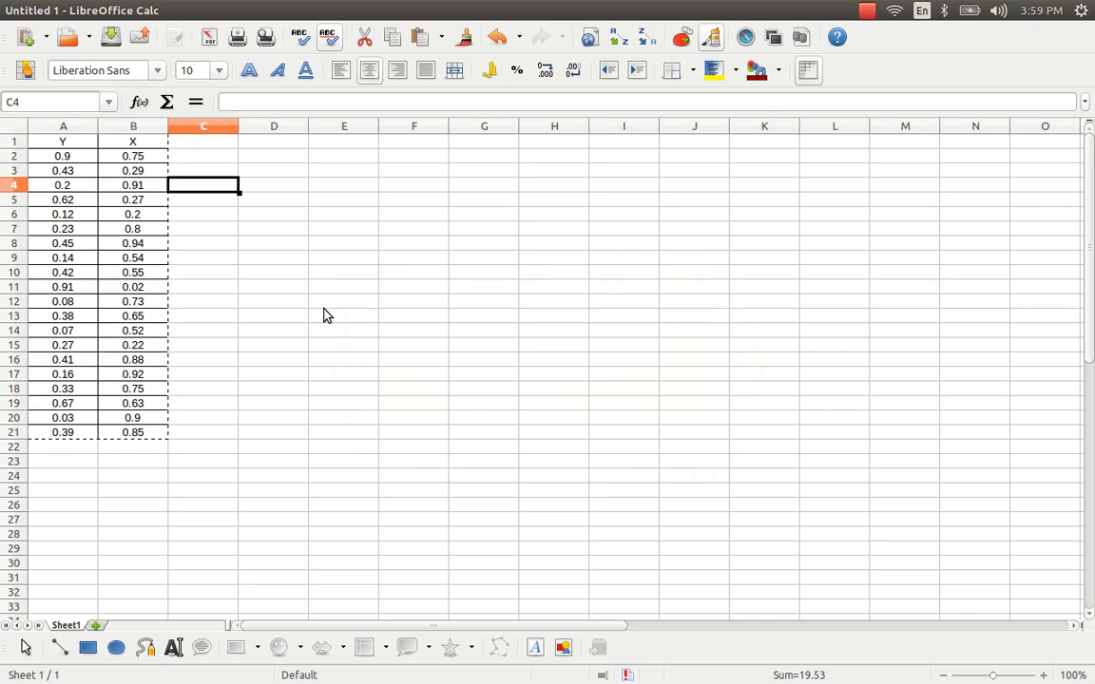
key(Left)
key(Left)
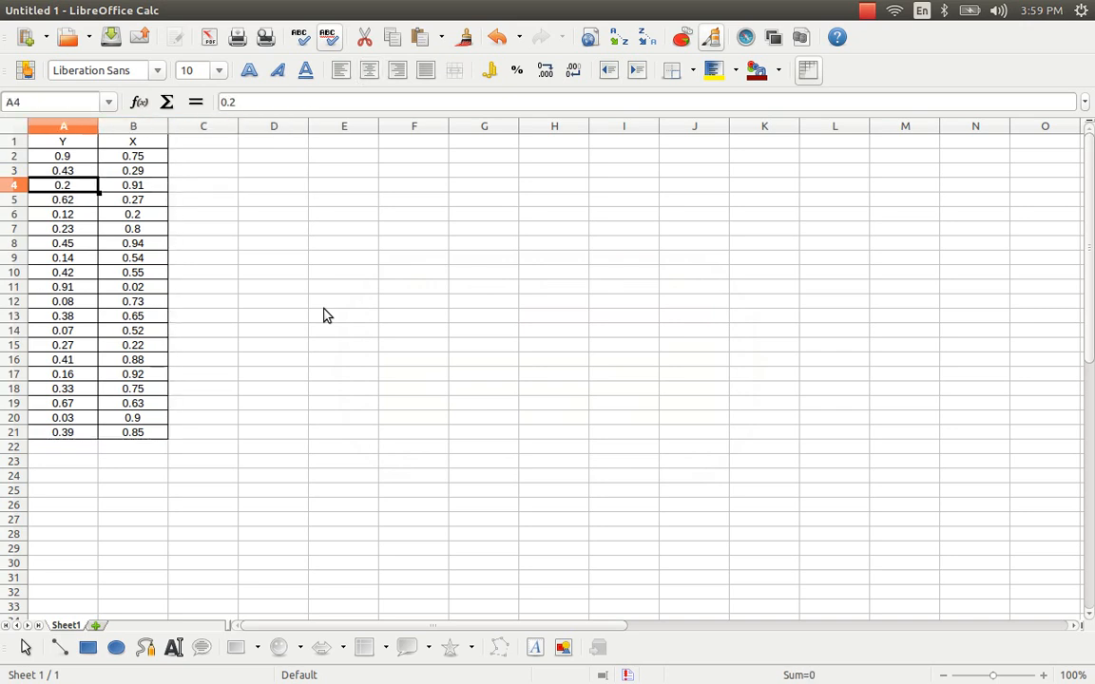
key(Up)
key(Up)
key(Up)
key(ctrl+shift+Right)
key(ctrl+shift+Down)
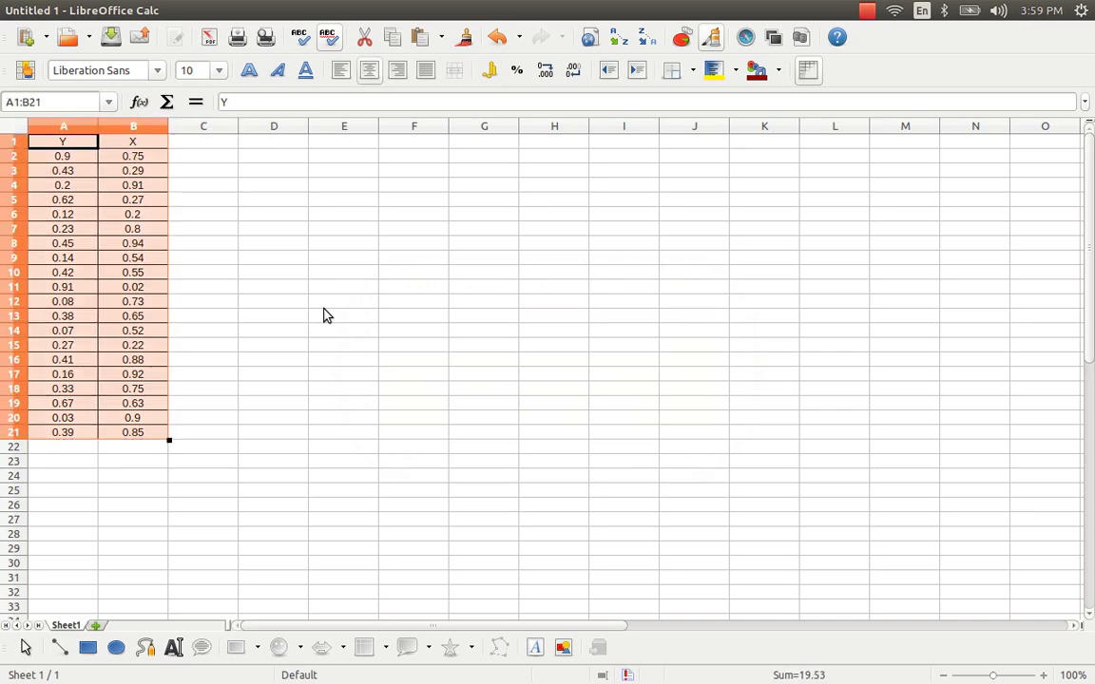
Enter the array formula =linest(A2:A21, B2:B21, 1, 1) in cell A23 to calculate the regression statistics of Y on X
key(Down)
key(Down)
key(Down)
key(Down)
key(Down)
key(Down)
key(Down)
key(Down)
key(Down)
key(Down)
key(Down)
key(Down)
key(Down)
key(Down)
key(Down)
key(Down)
key(Down)
key(Down)
key(Down)
key(Down)
key(Down)
key(Down)
key(Down)
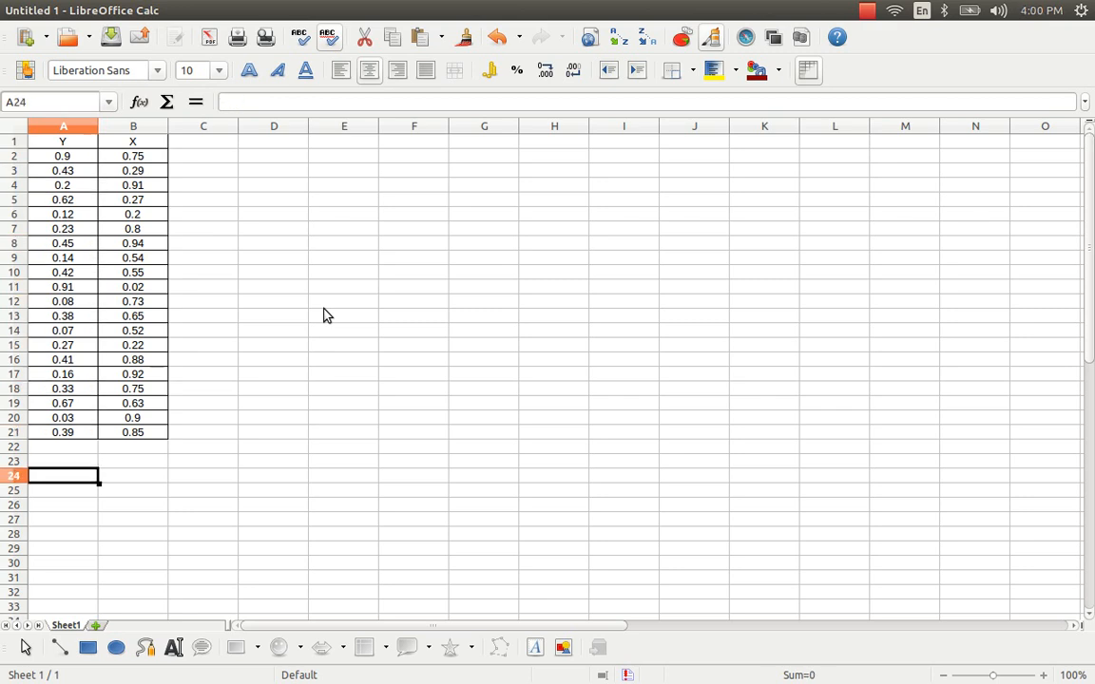
key(Up)
text(=lines)
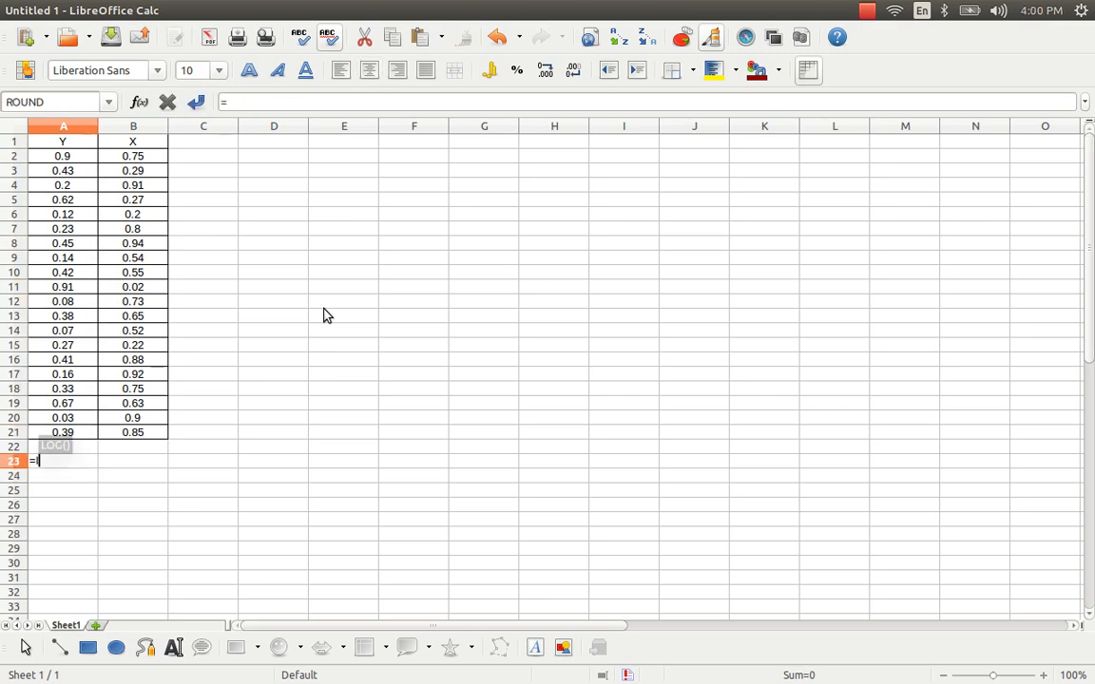
text(t()
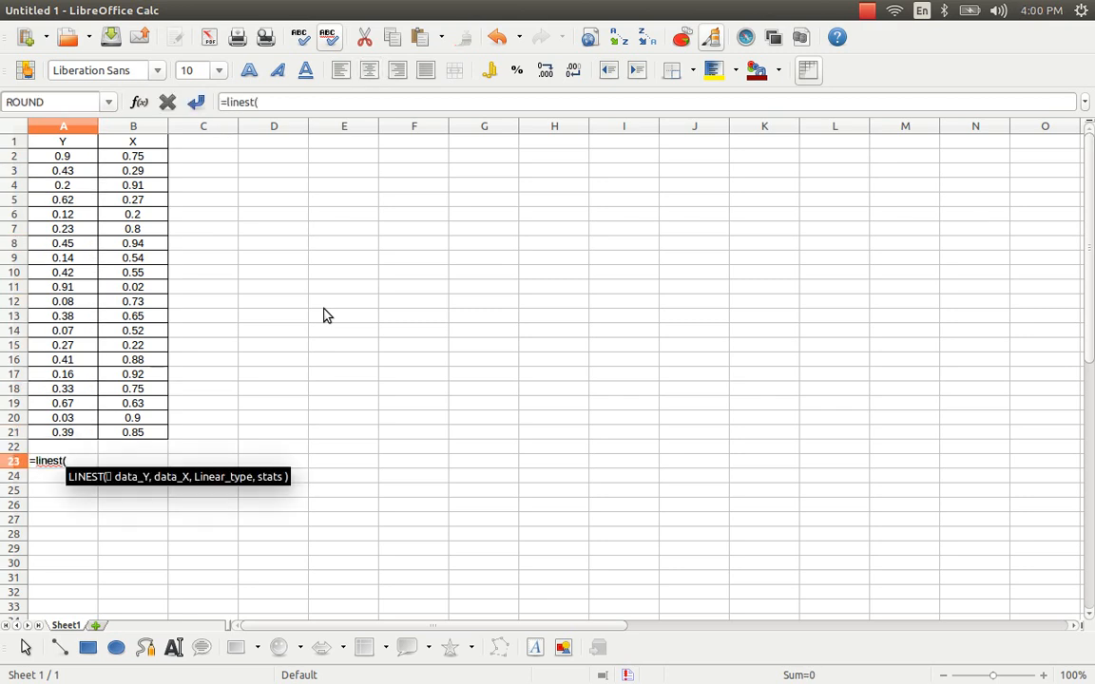
key(Up)
key(Up)
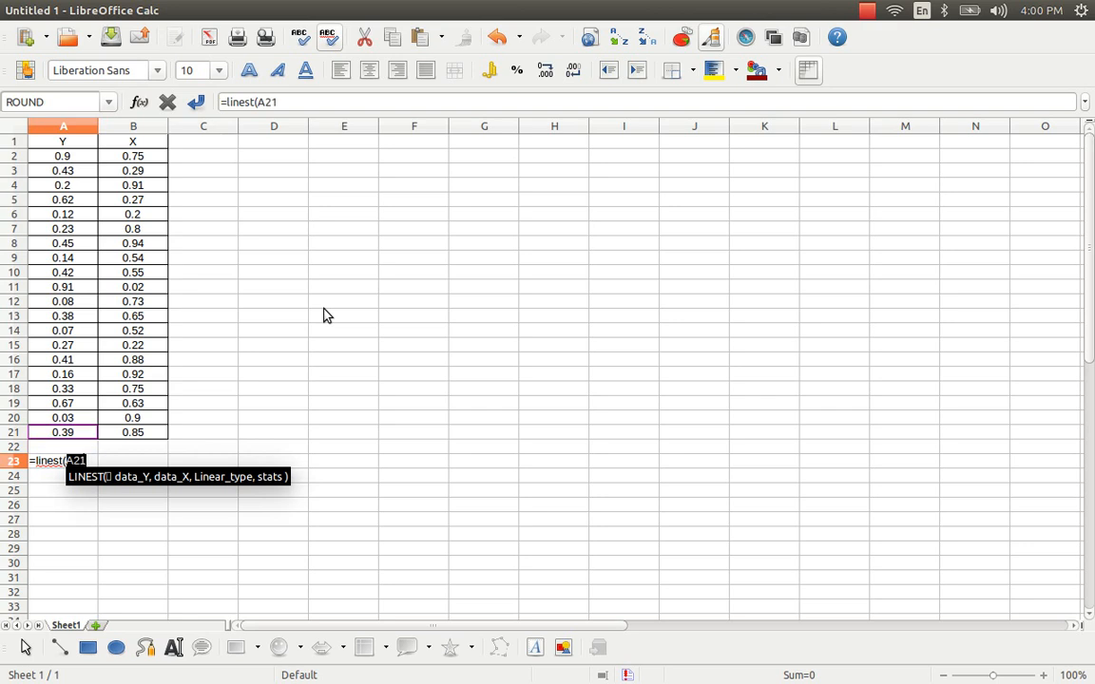
key(ctrl+shift+Up)
key(shift+Down)
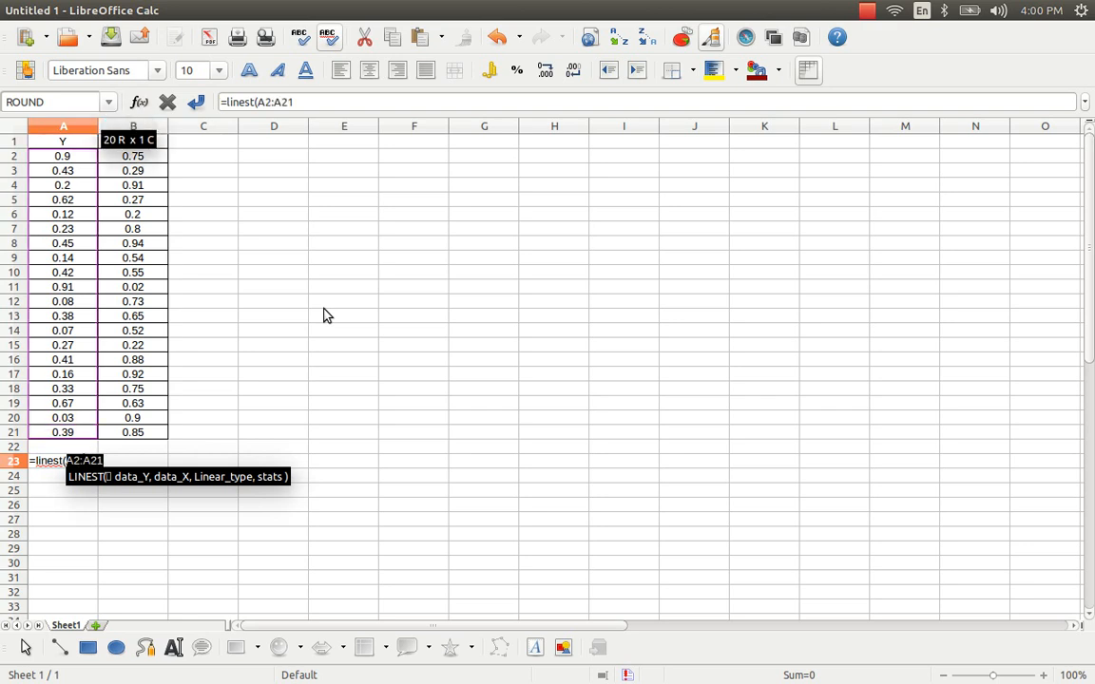
text(,)
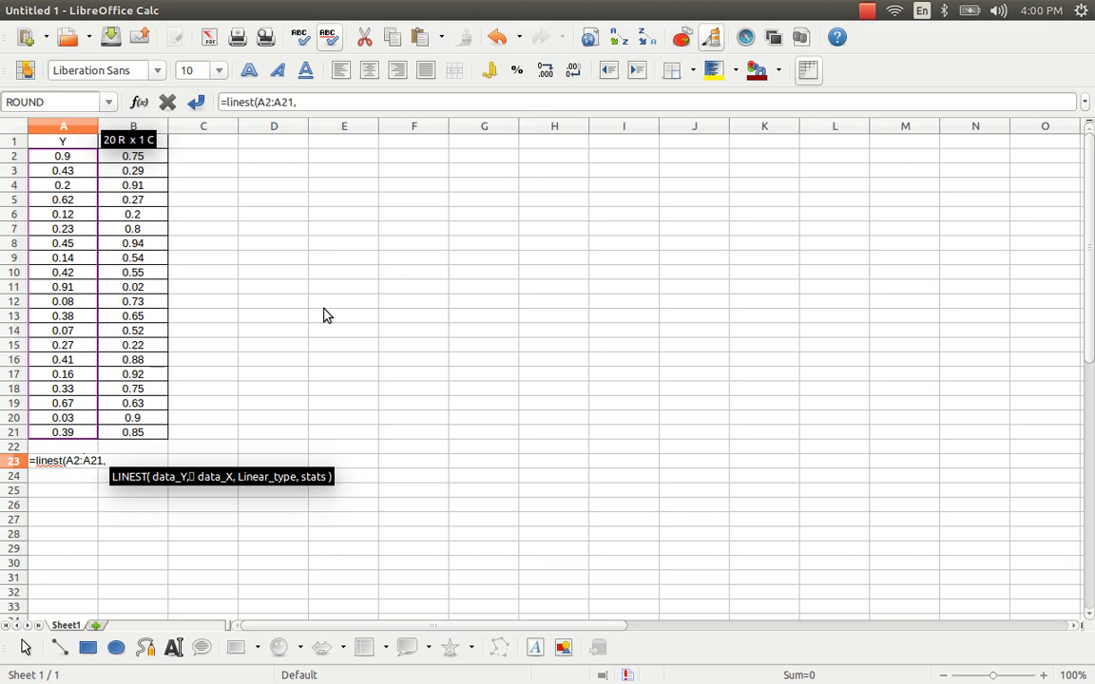
key(Right)
key(ctrl+shift+Down)
text(, 1, 1)
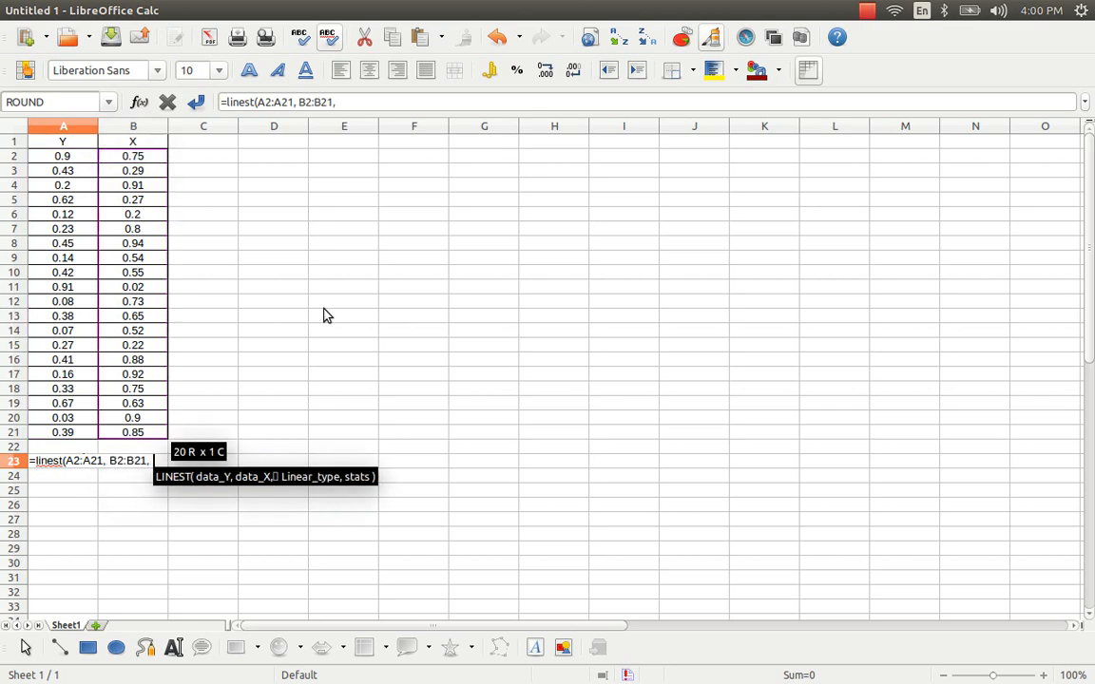
text())
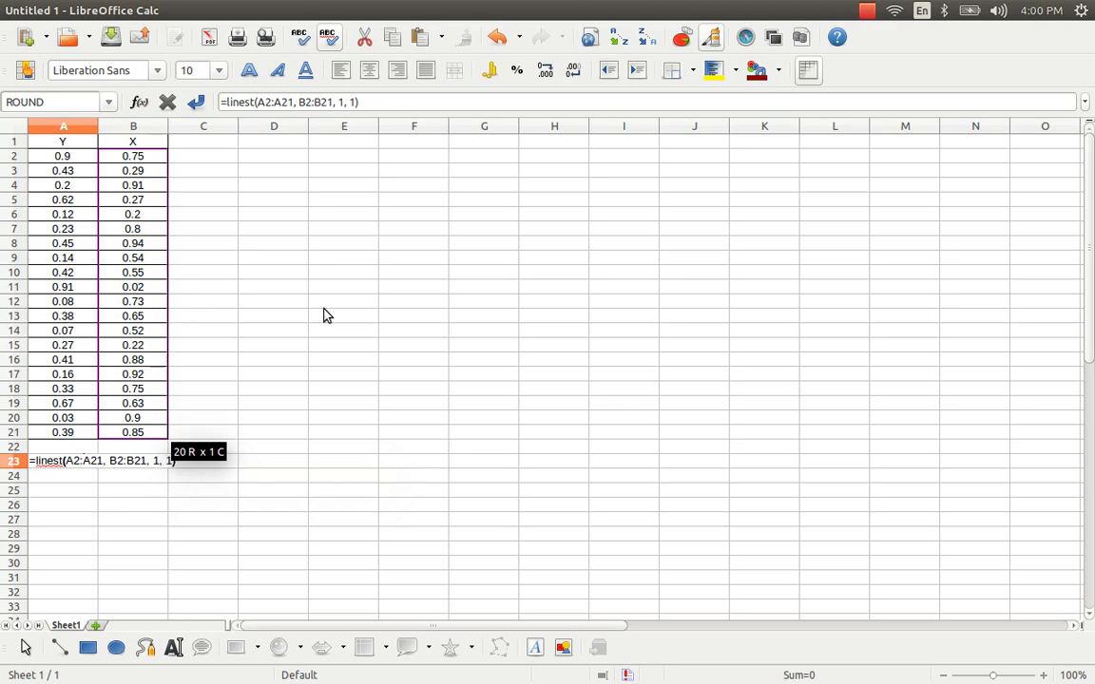
key(ctrl+shift+Return)
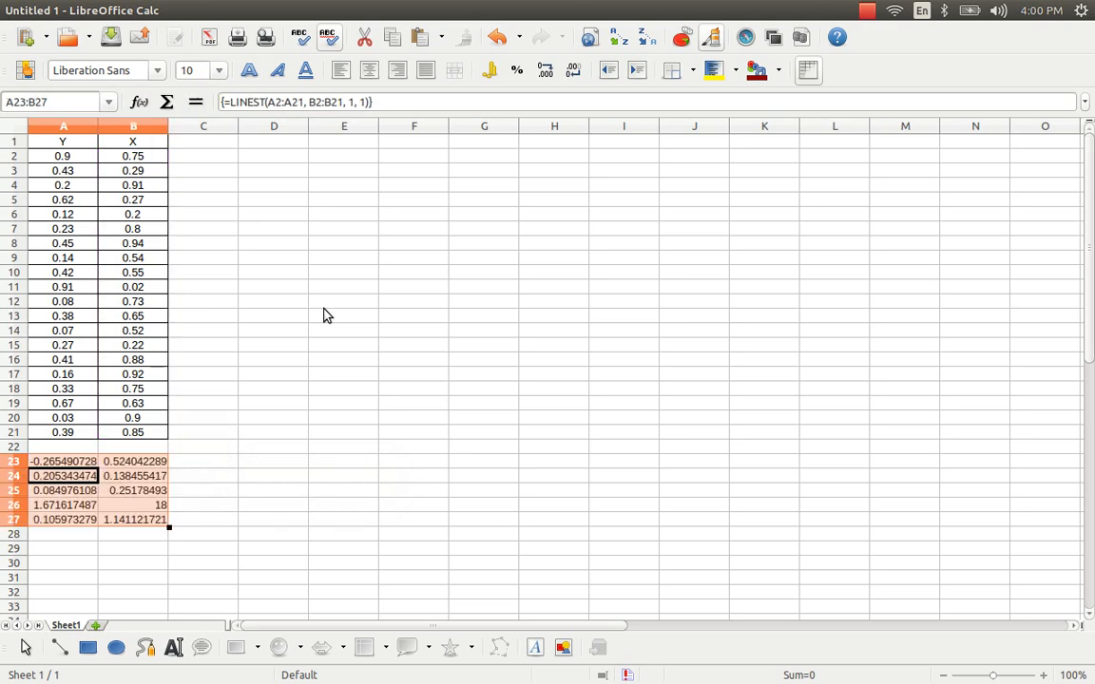
Examine the LINEST output in A23:B27 cell by cell, from the coefficients and standard errors down to the sums of squares
key(Left)
key(Right)
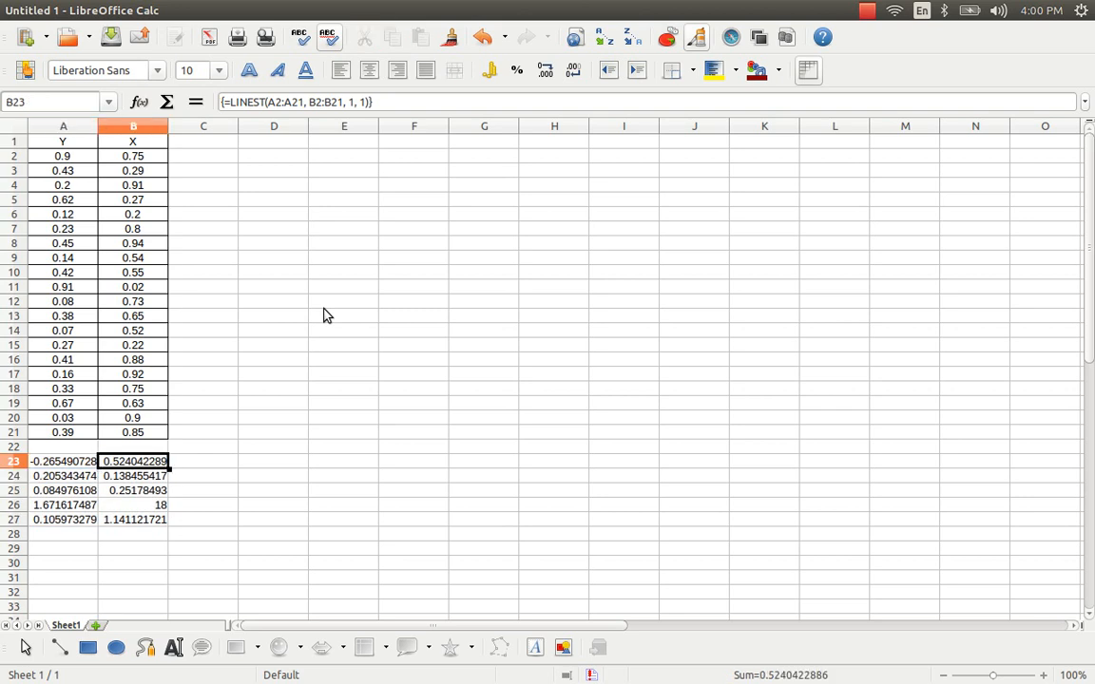
key(Left)
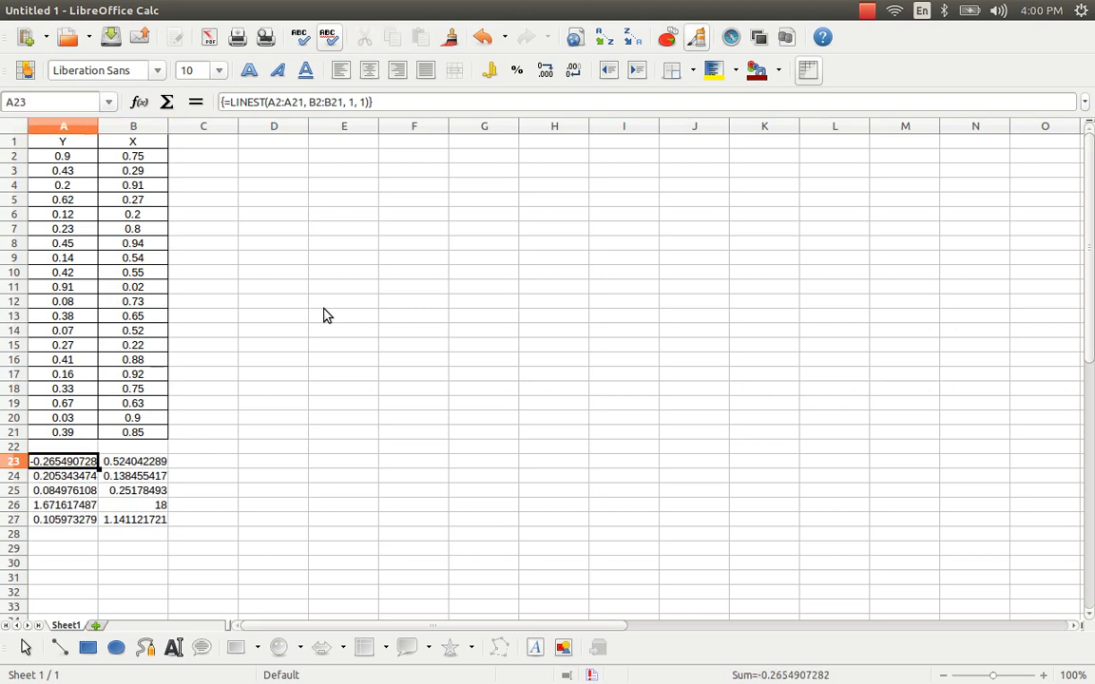
key(Down)
key(Right)
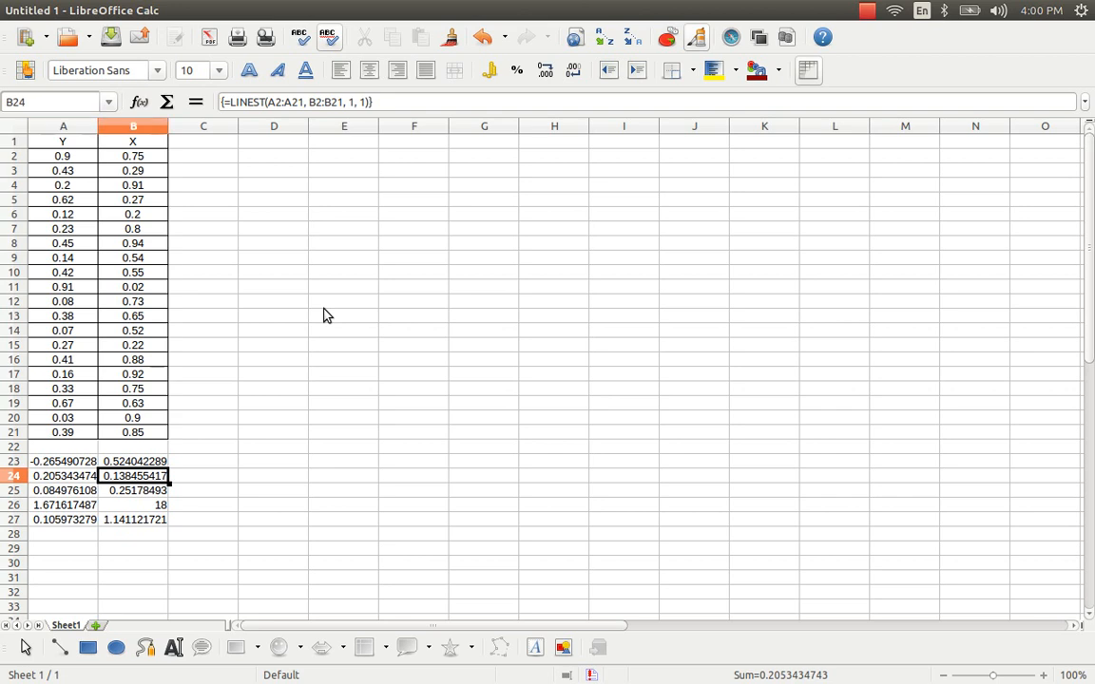
key(Up)
key(Left)
key(Down)
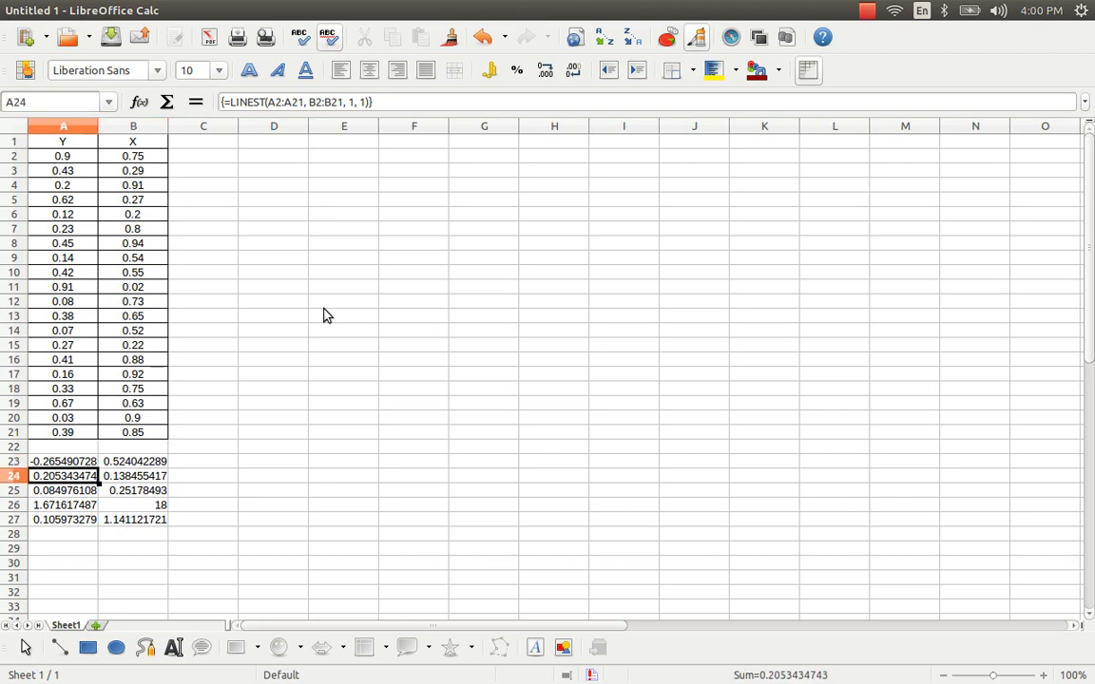
key(Up)
key(Down)
key(Down)
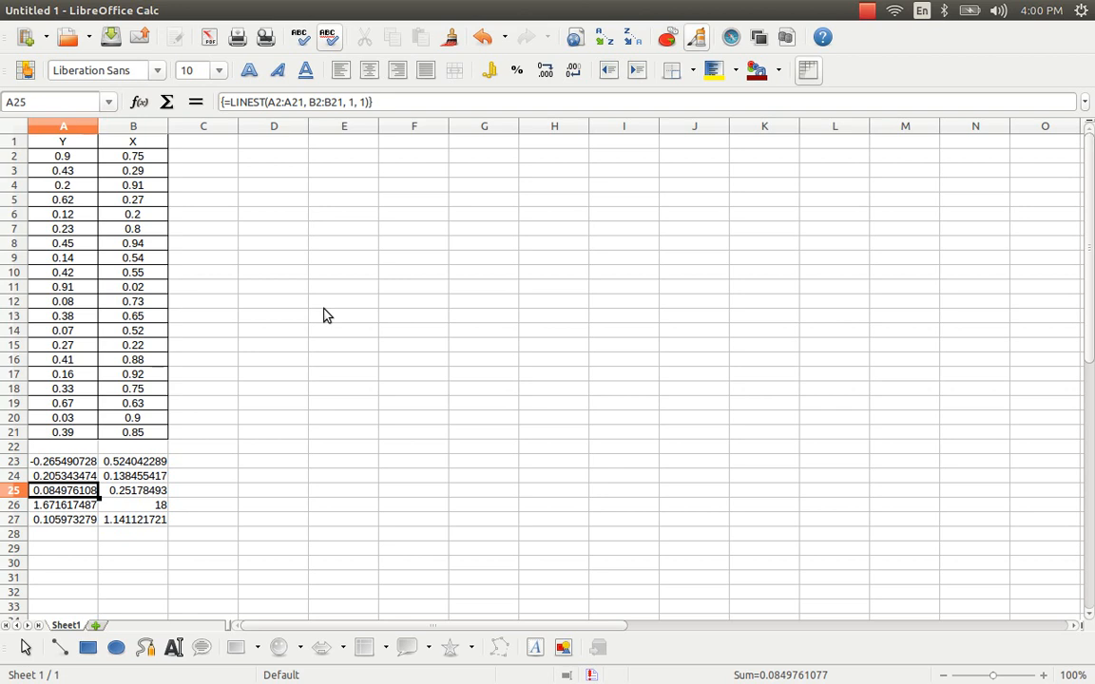
key(Down)
key(Right)
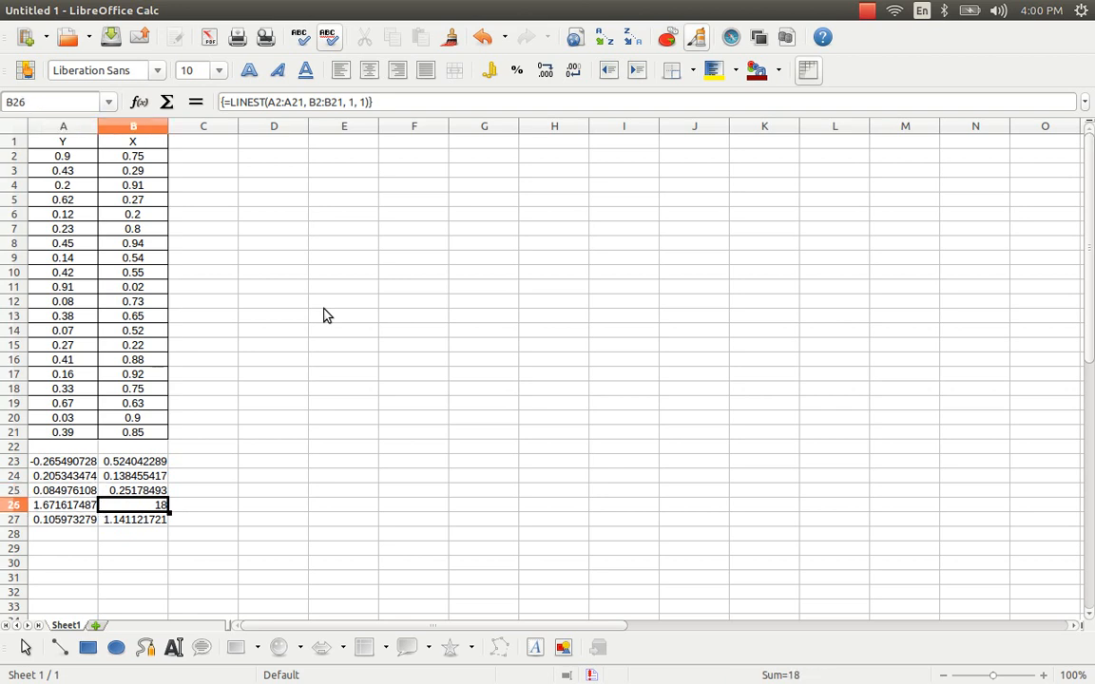
key(Left)
key(Down)
key(Right)
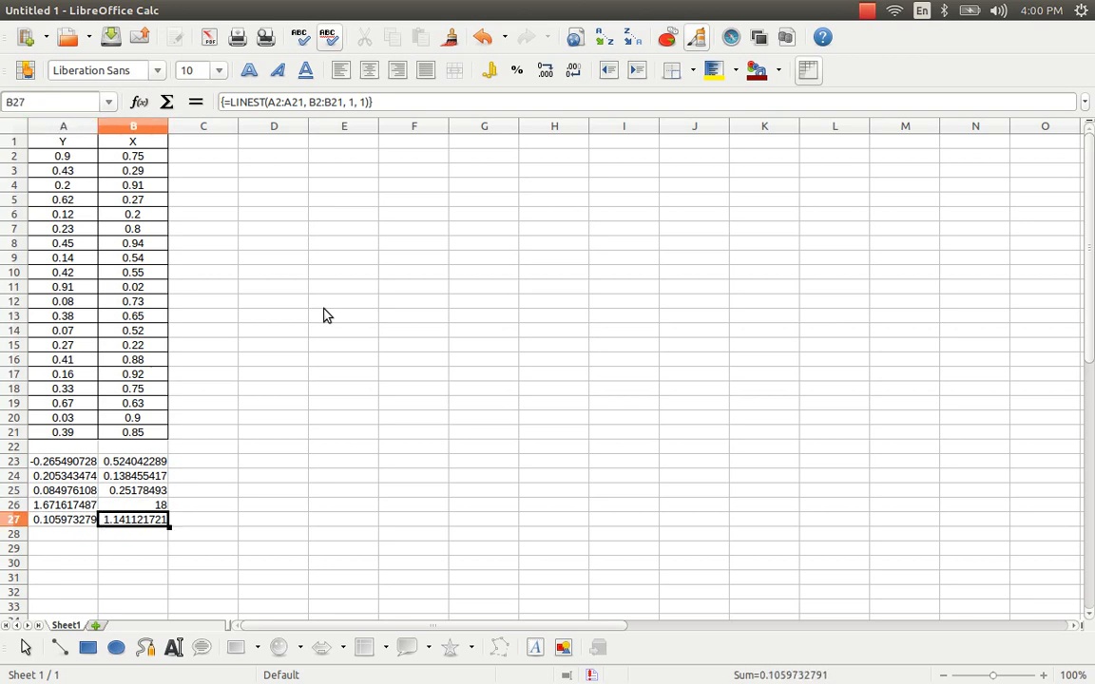
key(Left)
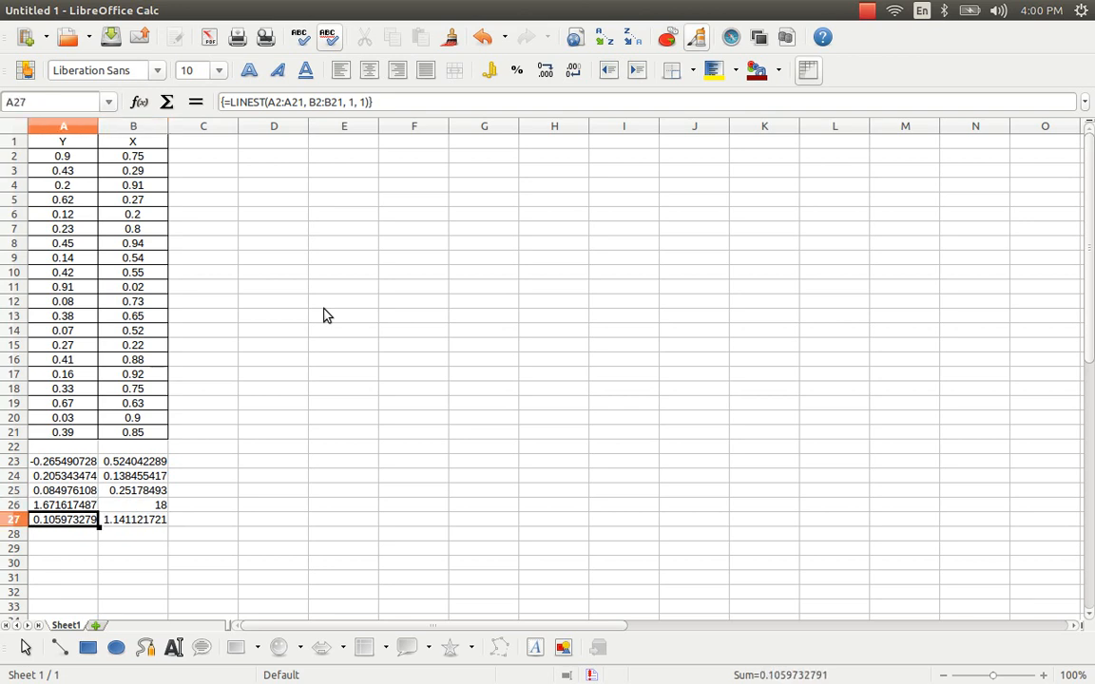
key(Right)
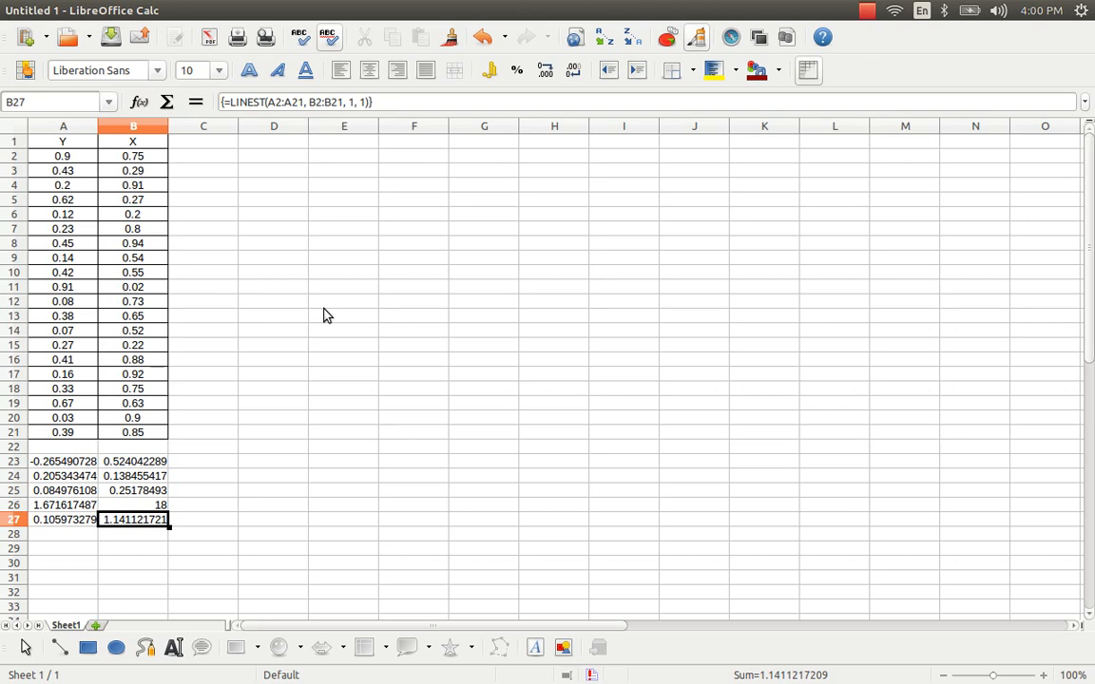
key(alt+f)
key(Down)
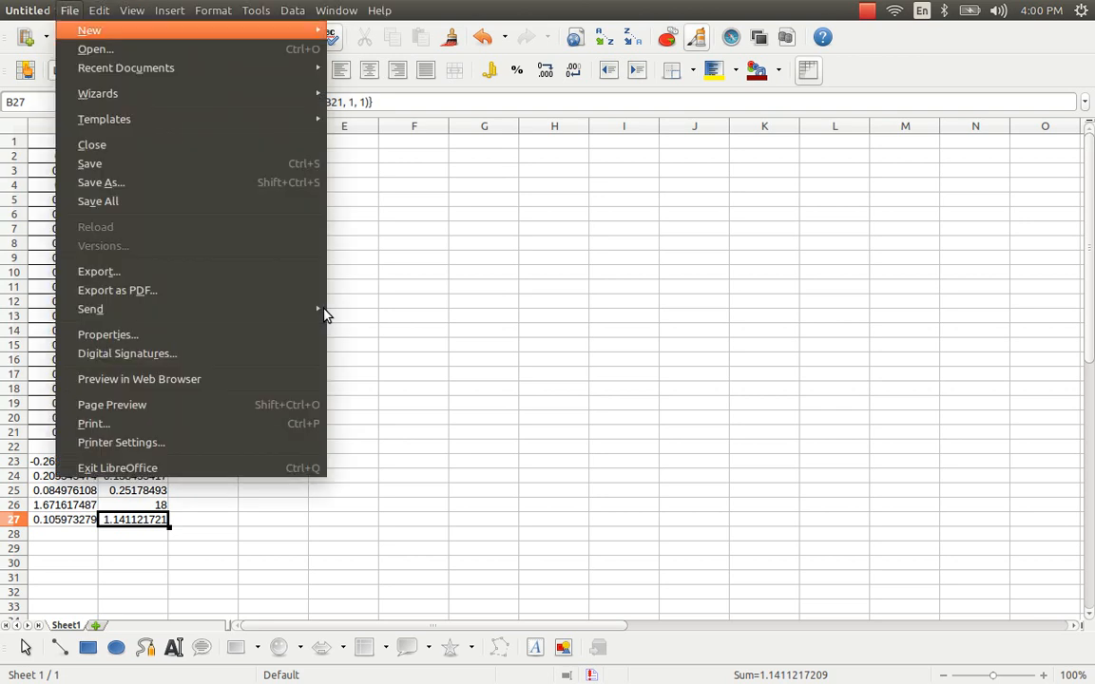
key(Down)
key(Down)
key(Down)
key(Right)
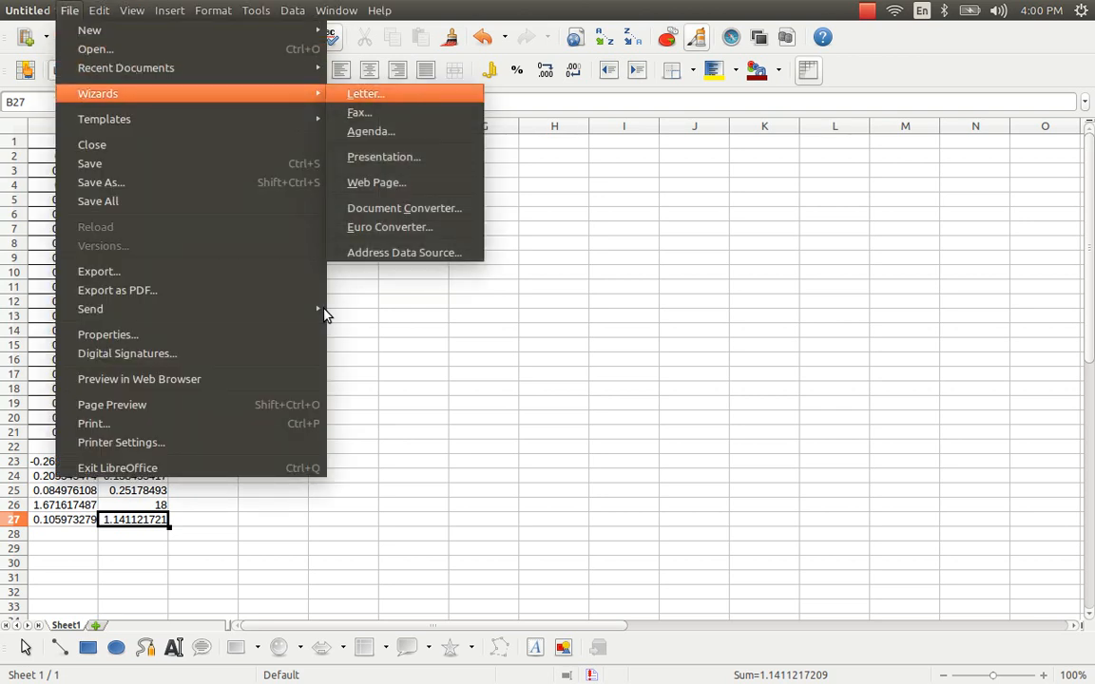
key(Escape)
key(Escape)
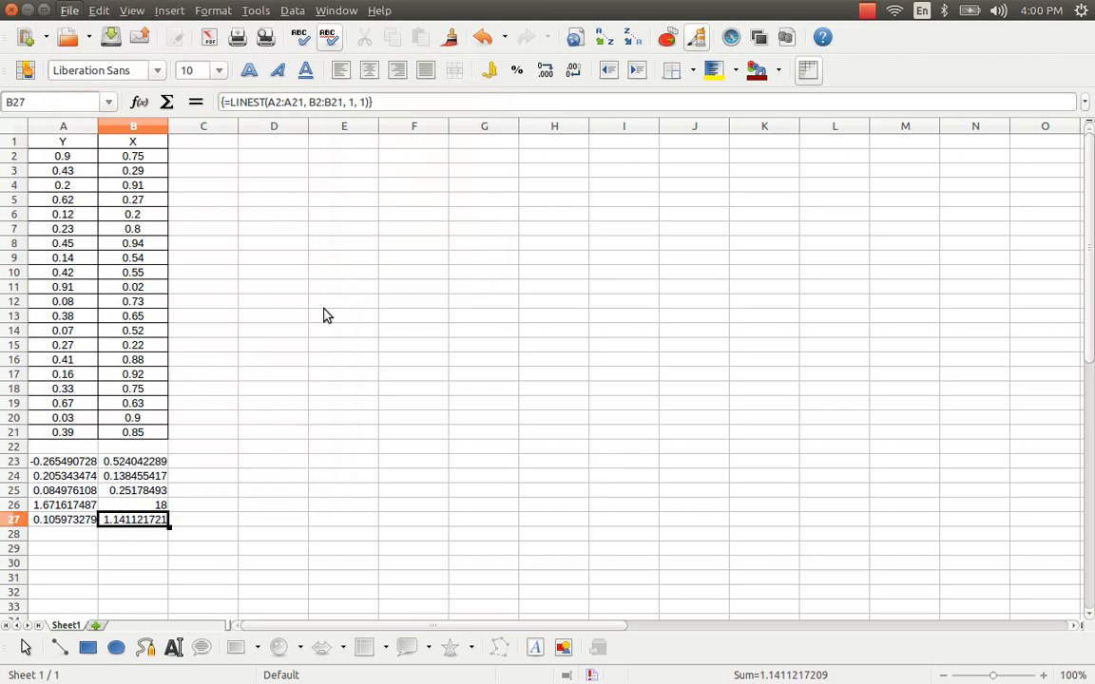
Insert the image linest.png and place it beside the LINEST output, next to cells A23:B27
key(alt+e)
key(Right)
key(Right)
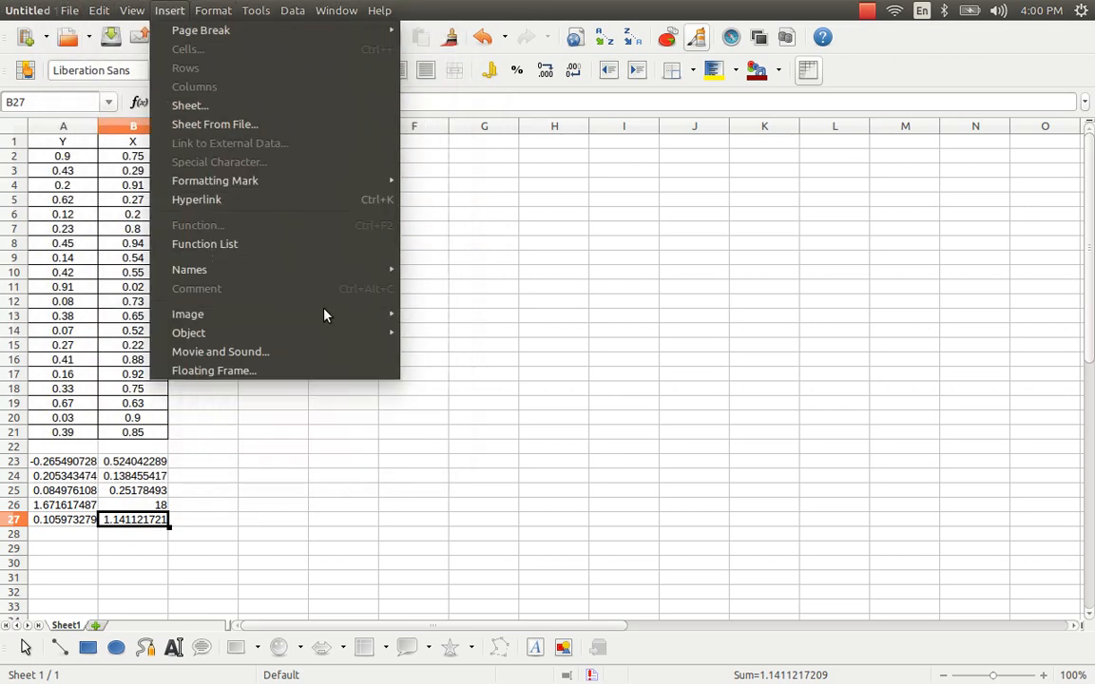
key(Up)
key(Up)
key(Up)
key(Right)
key(Down)
key(Down)
key(Down)
key(Down)
key(Down)
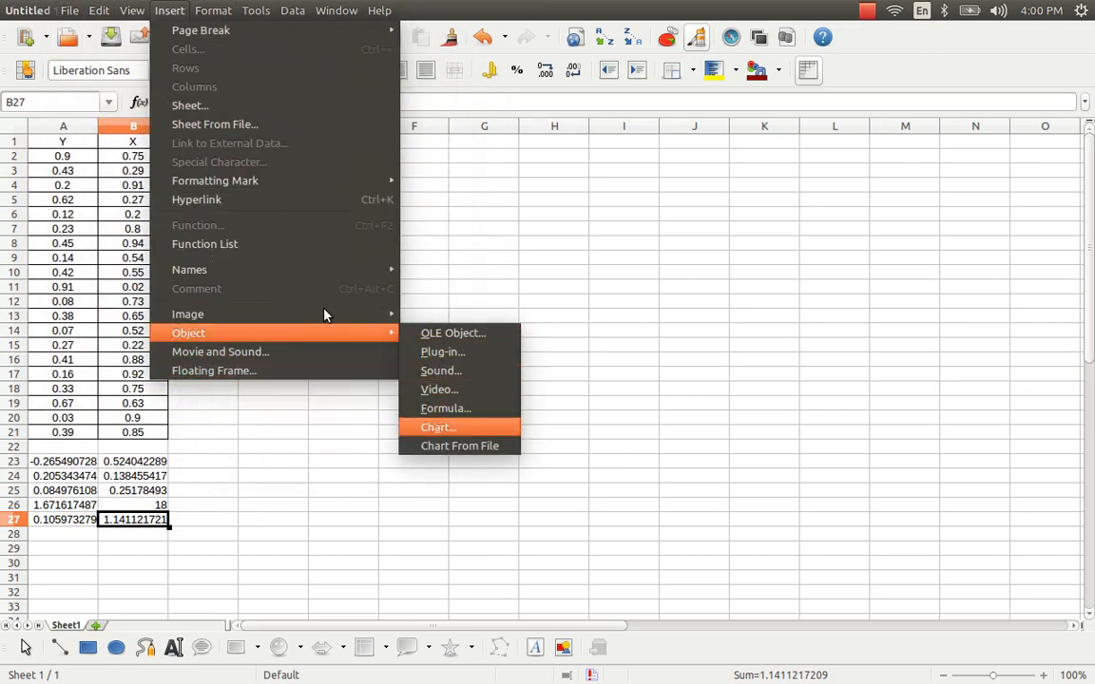
key(Up)
key(Left)
key(Up)
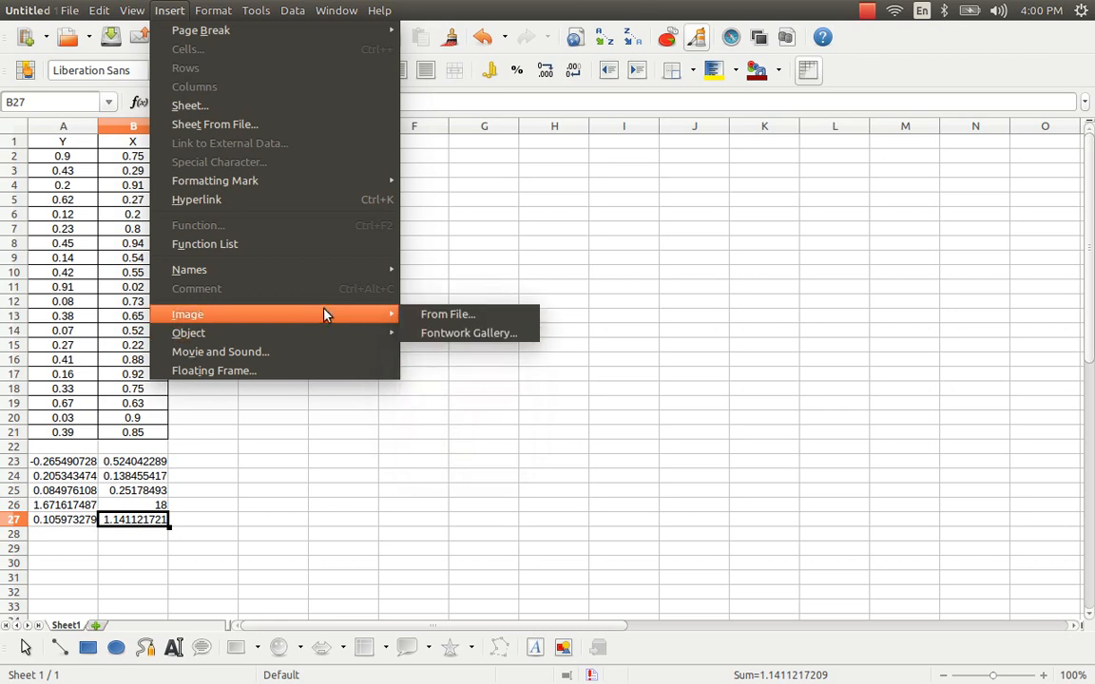
key(Right)
key(Return)
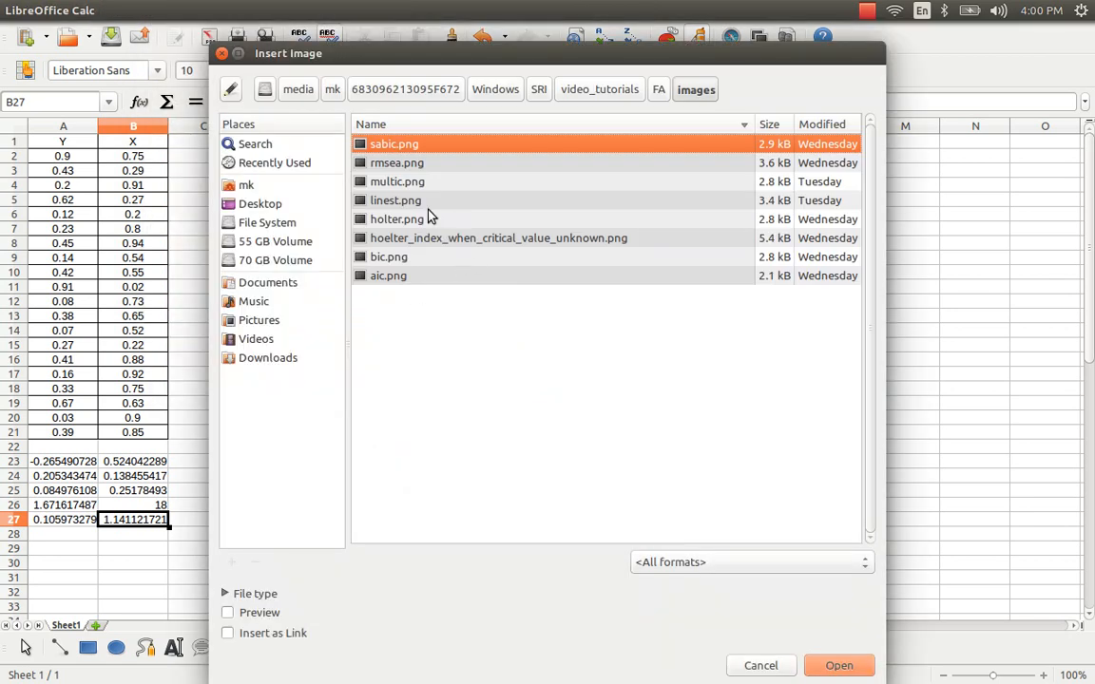
click(427, 203)
click(226, 560)
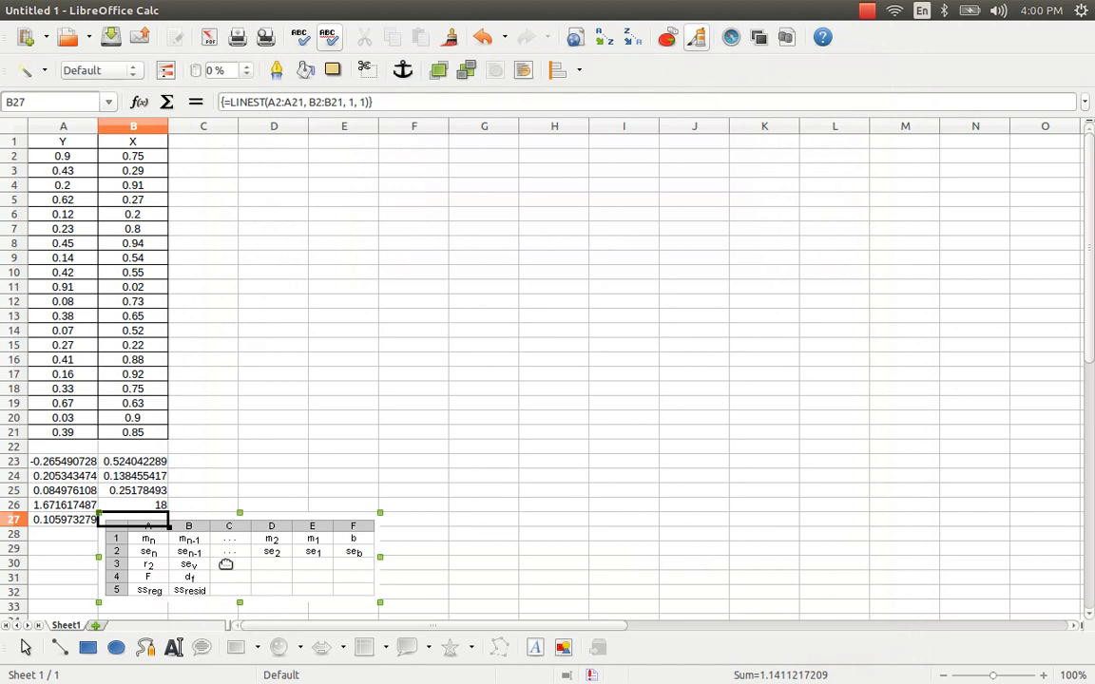
mouse_move(225, 530)
mouse_down()
mouse_move(345, 472)
mouse_move(289, 459)
mouse_up()
Compare each LINEST output cell in A23:B27 with the matching statistic in the inserted reference image
click(137, 468)
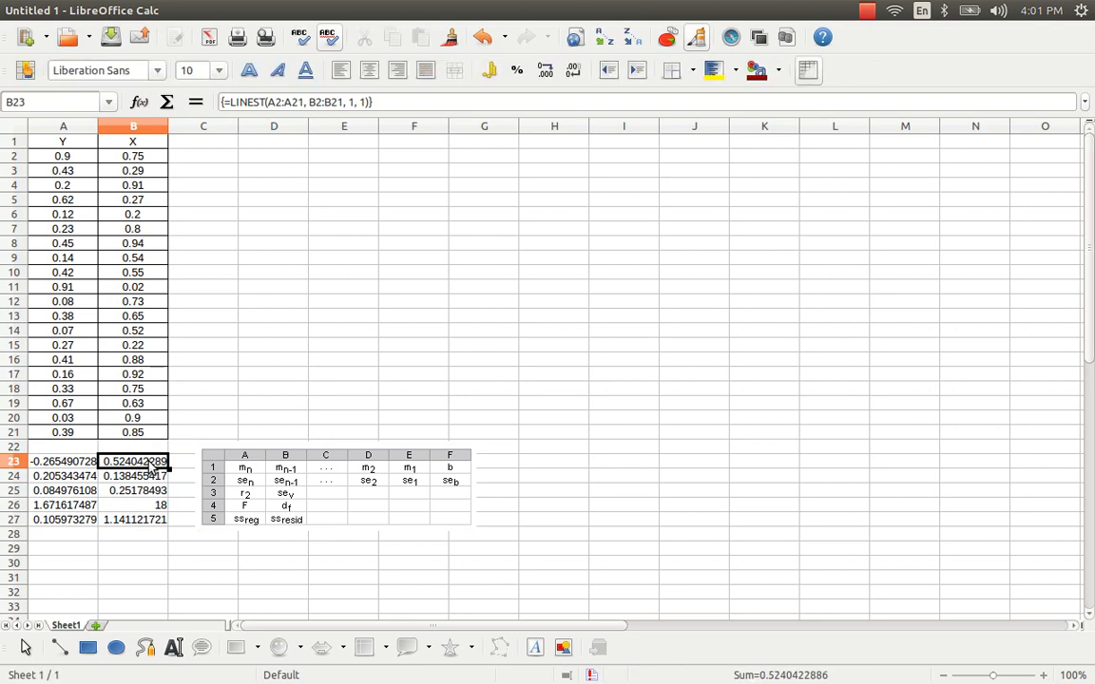
click(43, 463)
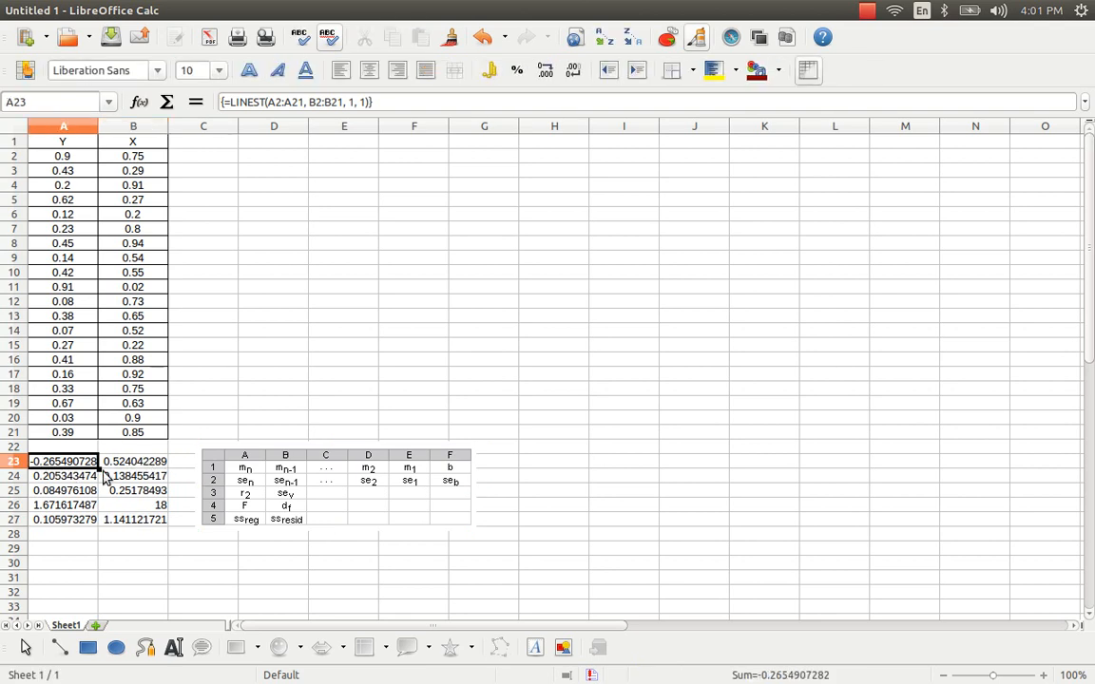
click(131, 479)
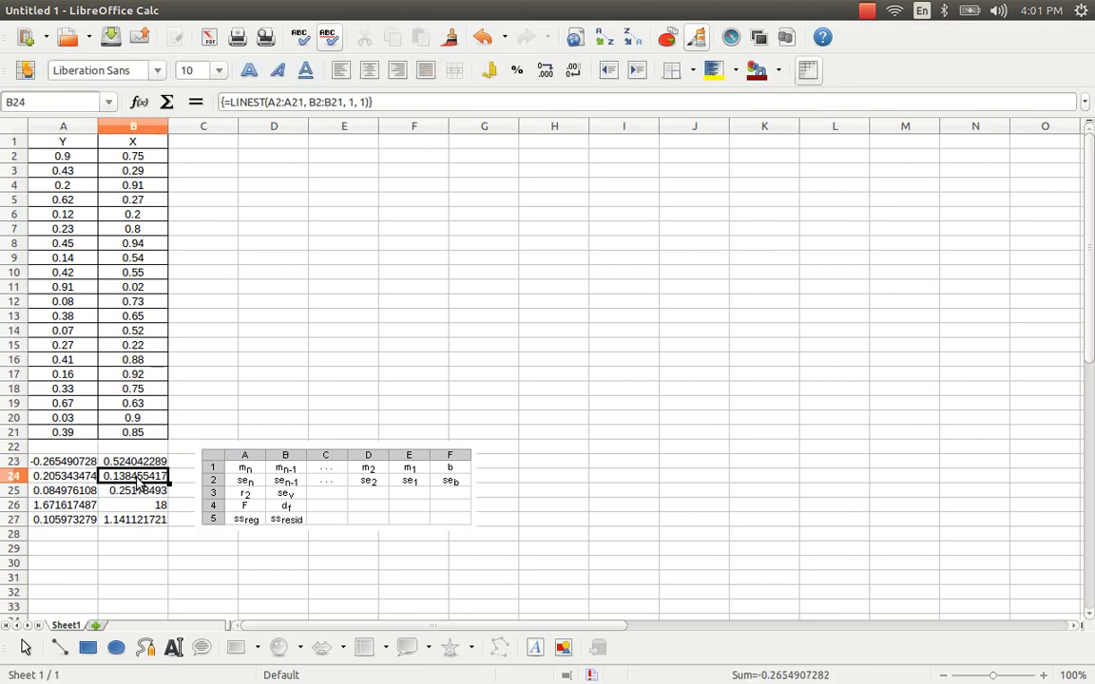
click(69, 478)
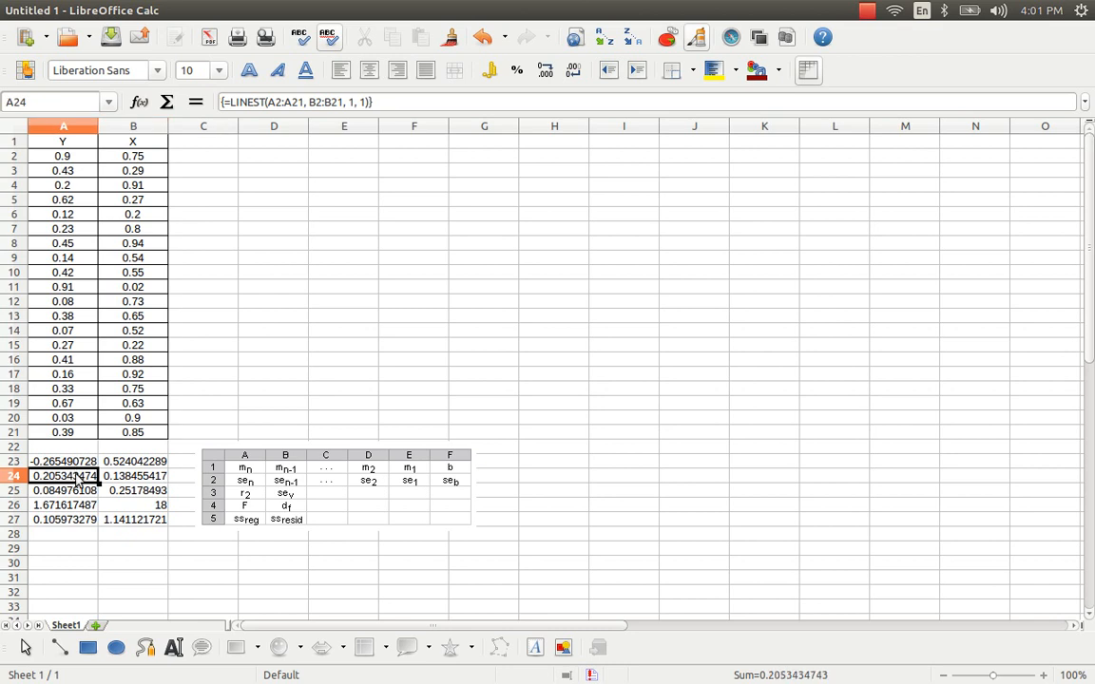
click(72, 493)
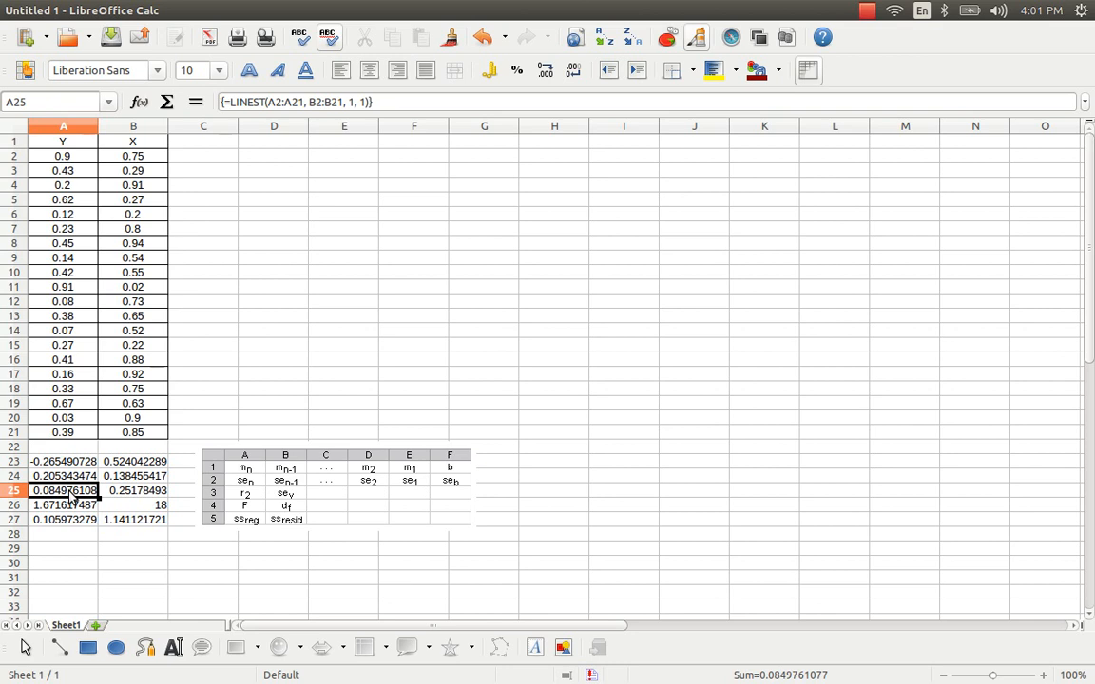
click(131, 493)
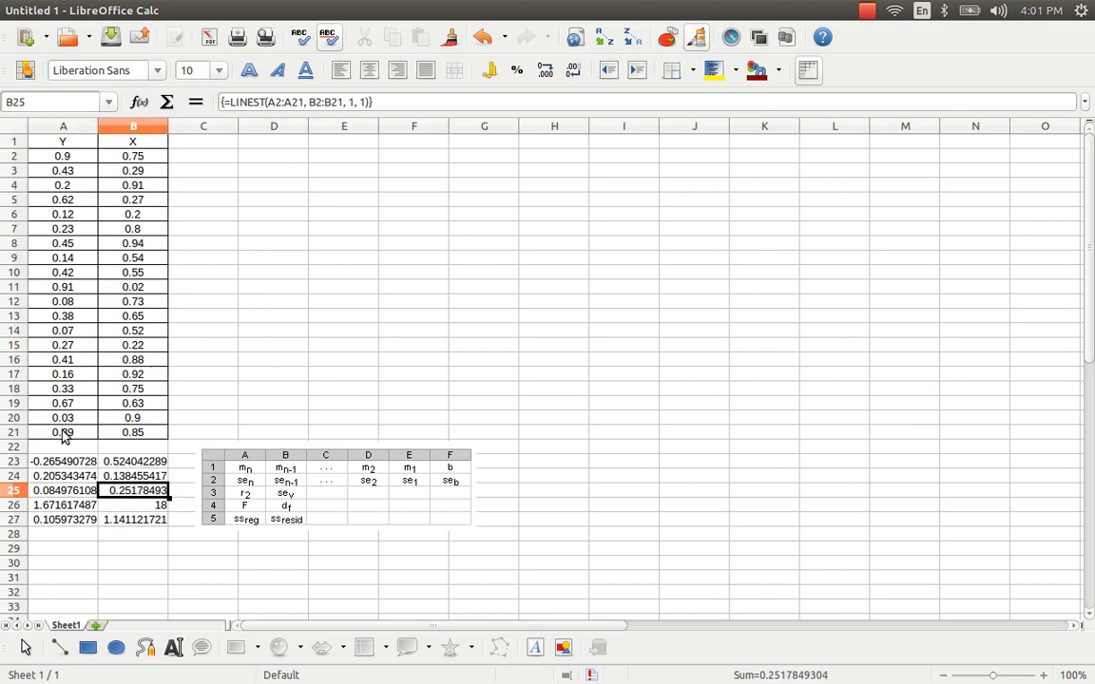
click(54, 507)
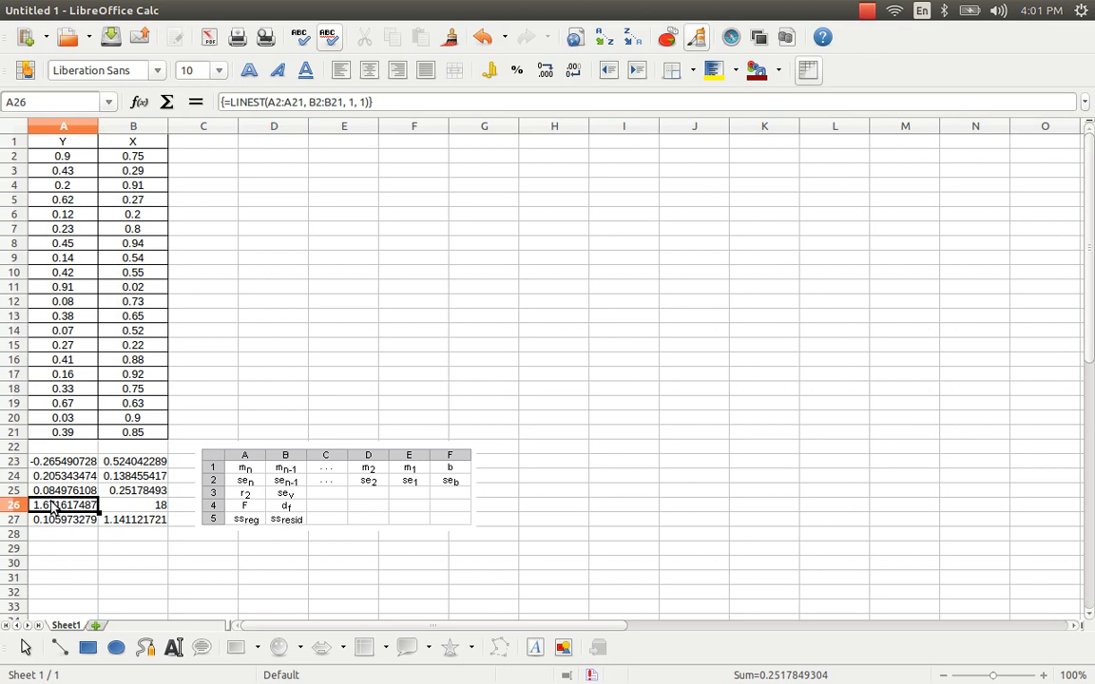
click(132, 507)
click(56, 522)
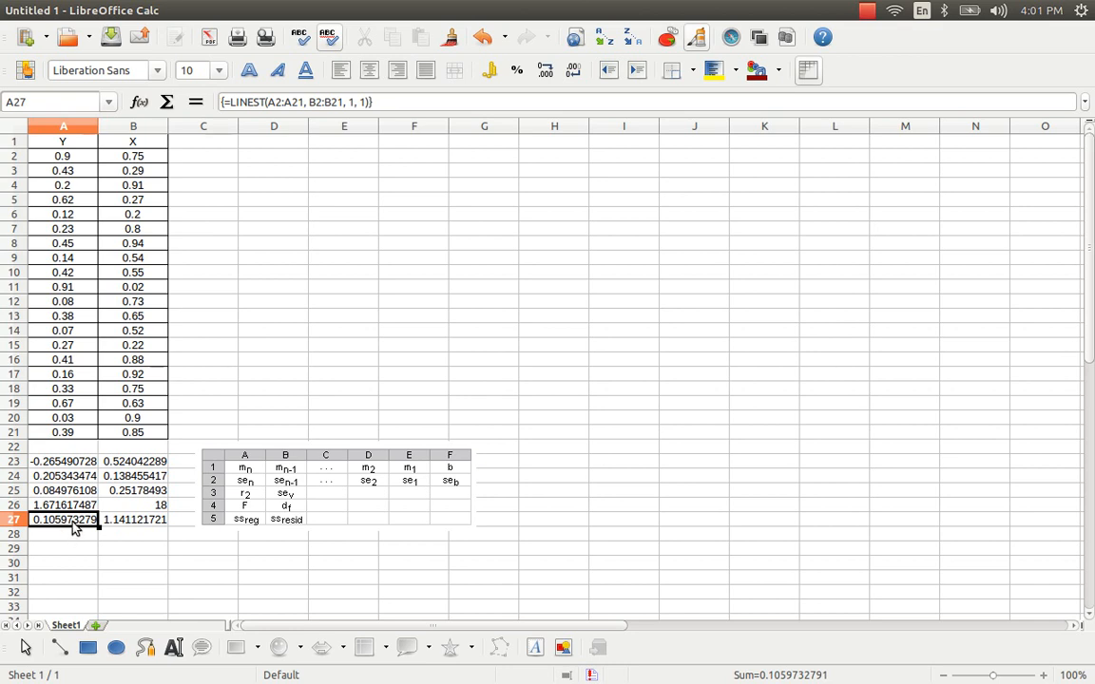
click(144, 526)
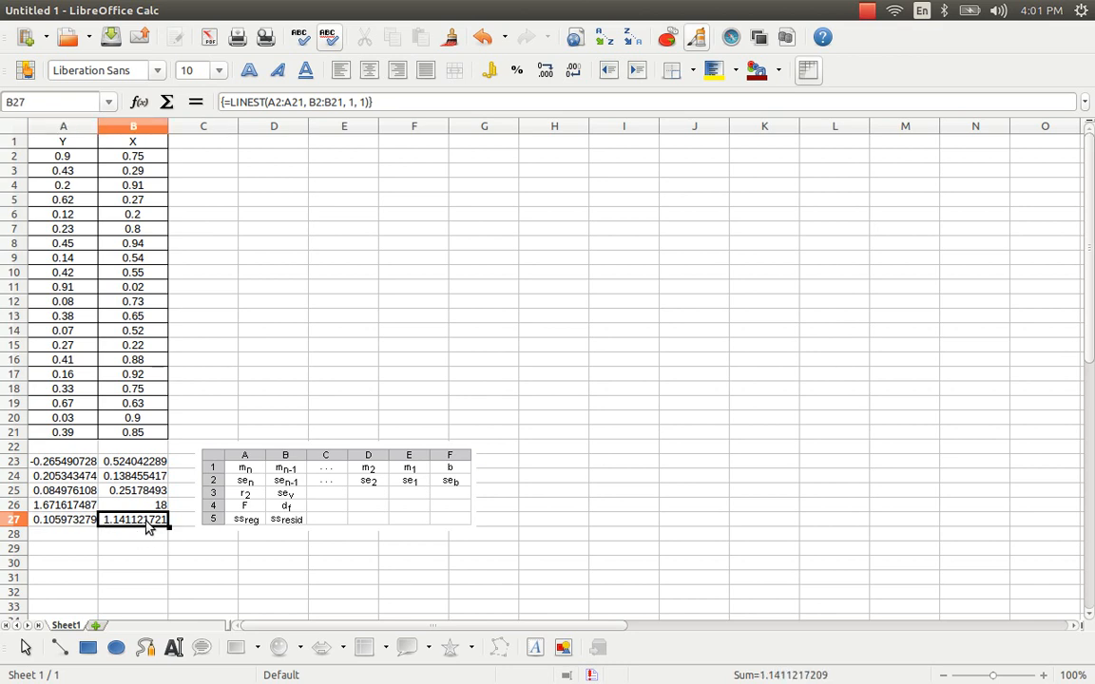
click(59, 526)
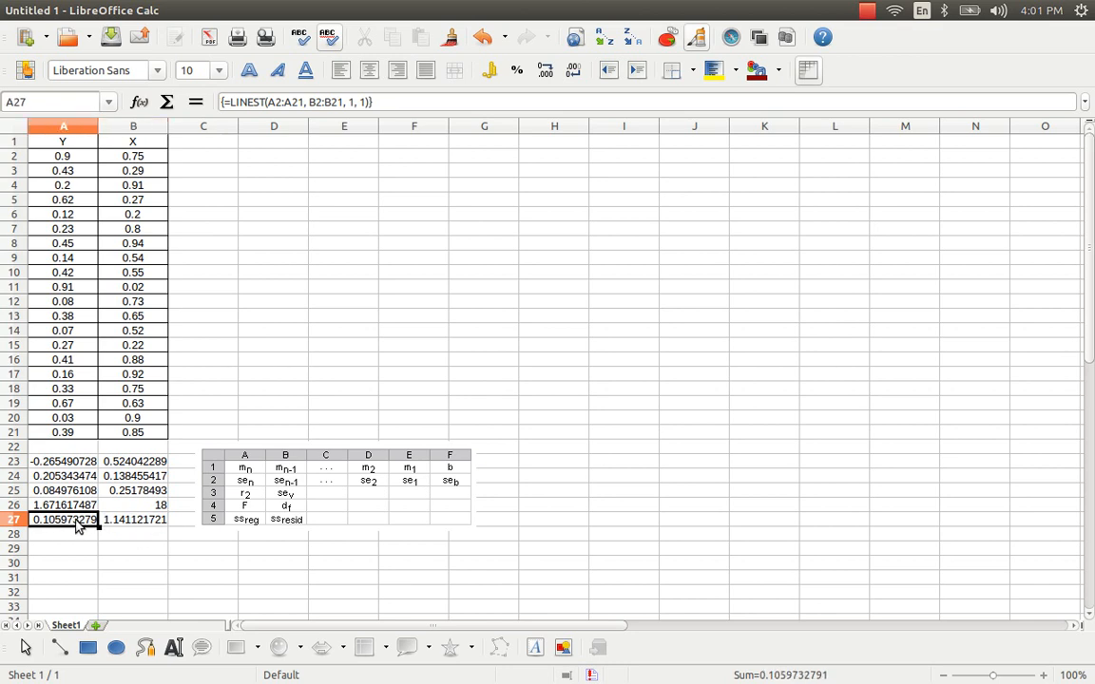
click(137, 527)
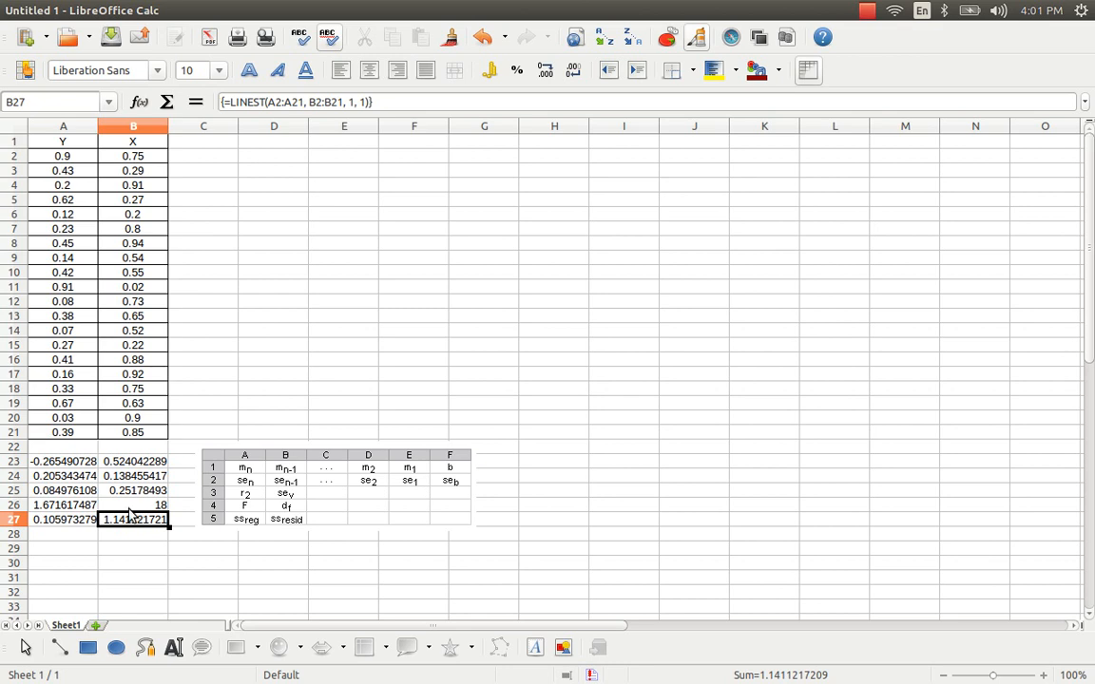
click(125, 505)
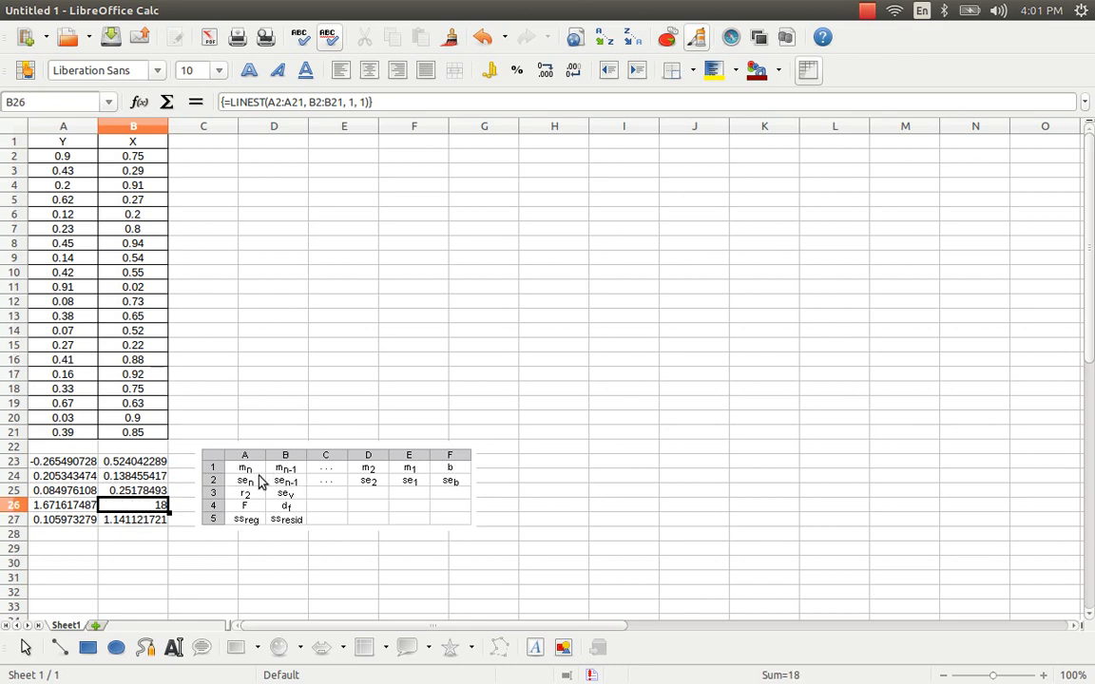
click(152, 549)
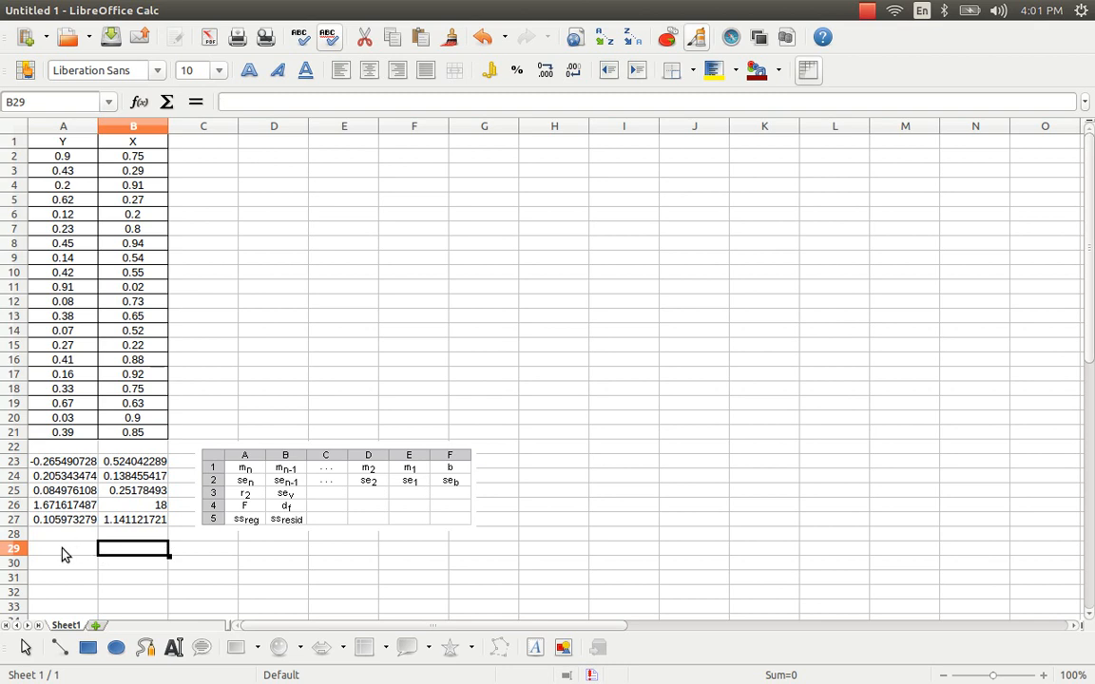
click(61, 549)
click(136, 463)
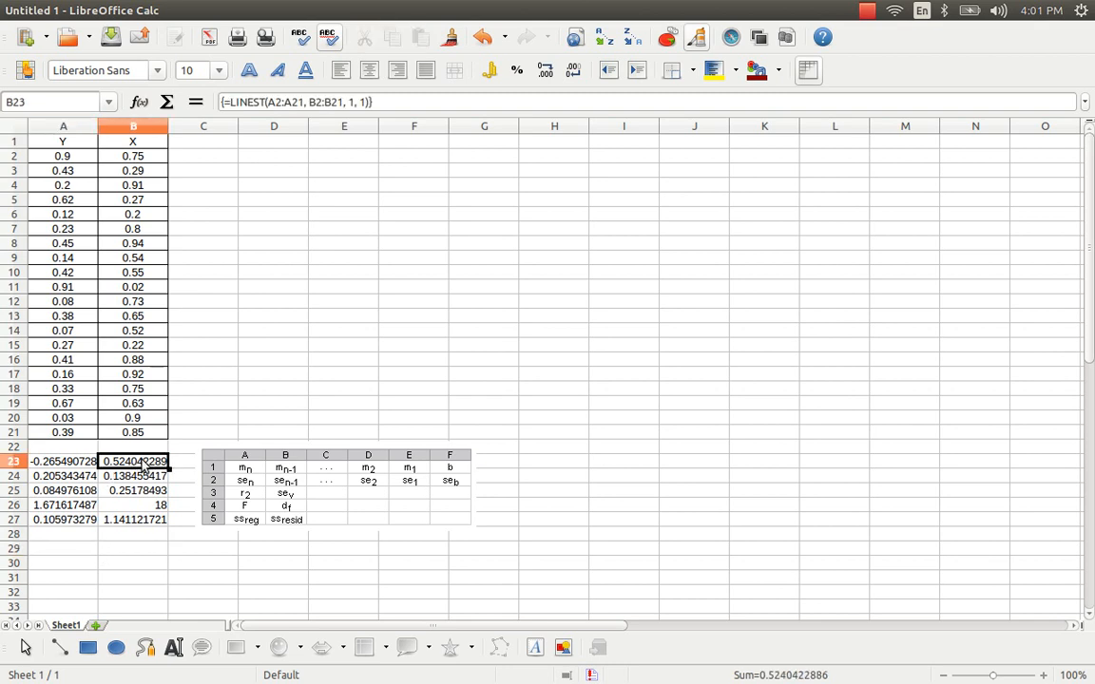
click(136, 478)
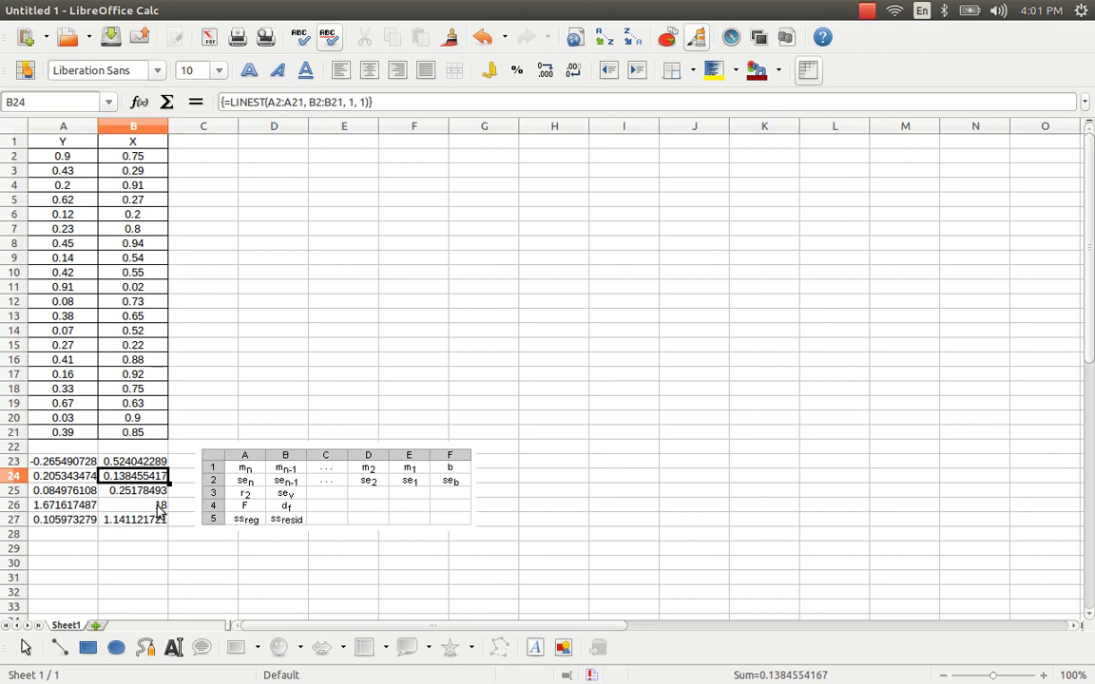
Copy the LINEST output A23:B27 and paste it at A29 as fixed values, without formulas
click(141, 461)
key(Left)
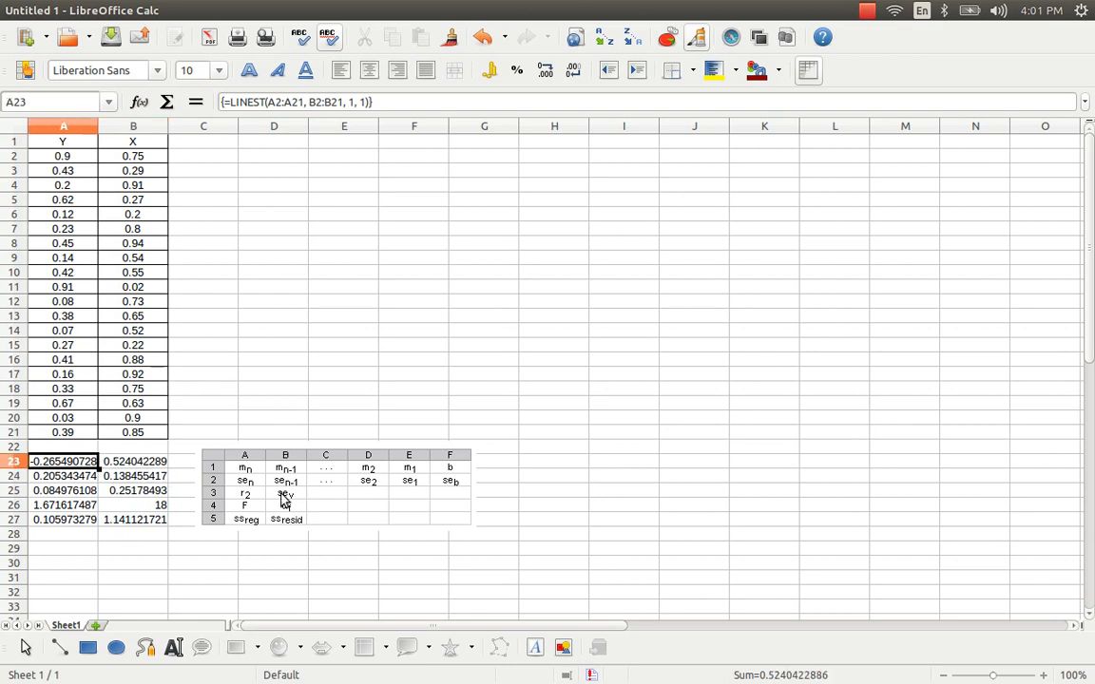
key(ctrl+shift+End)
key(ctrl+c)
key(Down)
key(Down)
key(Down)
key(Down)
key(Down)
key(Down)
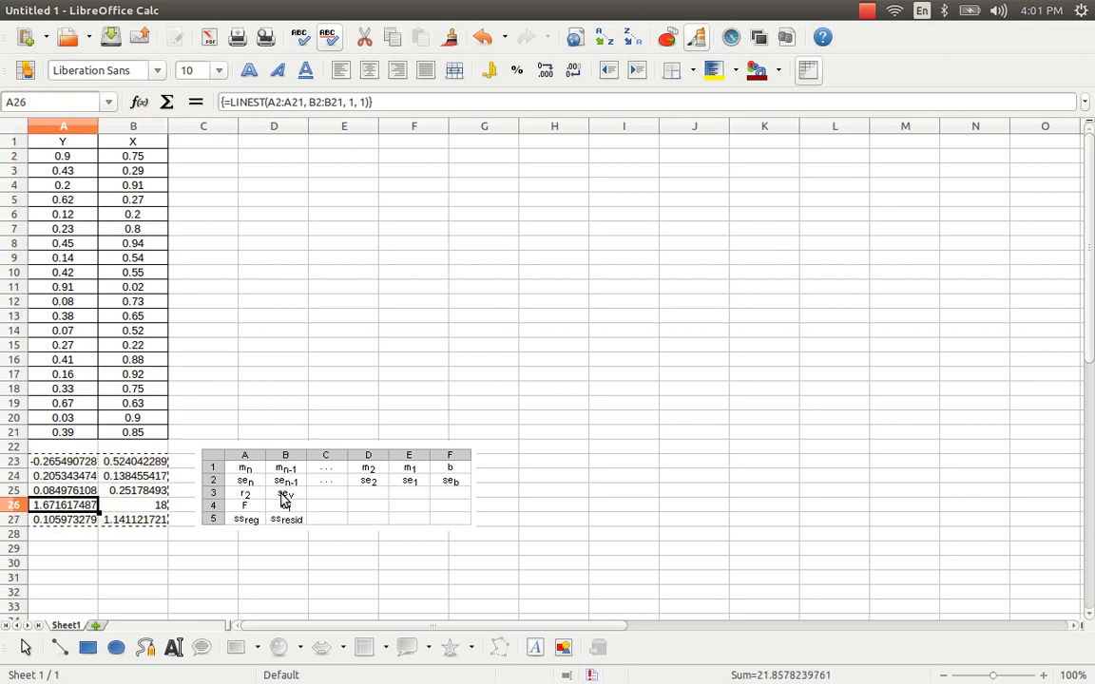
key(Menu)
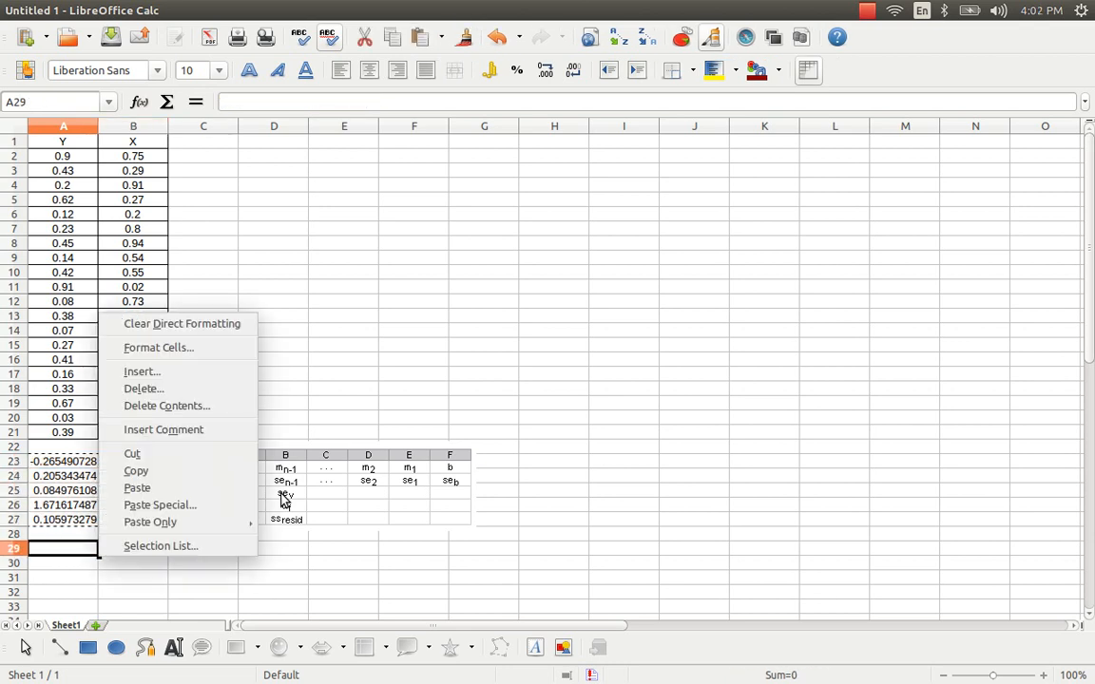
key(s)
key(Return)
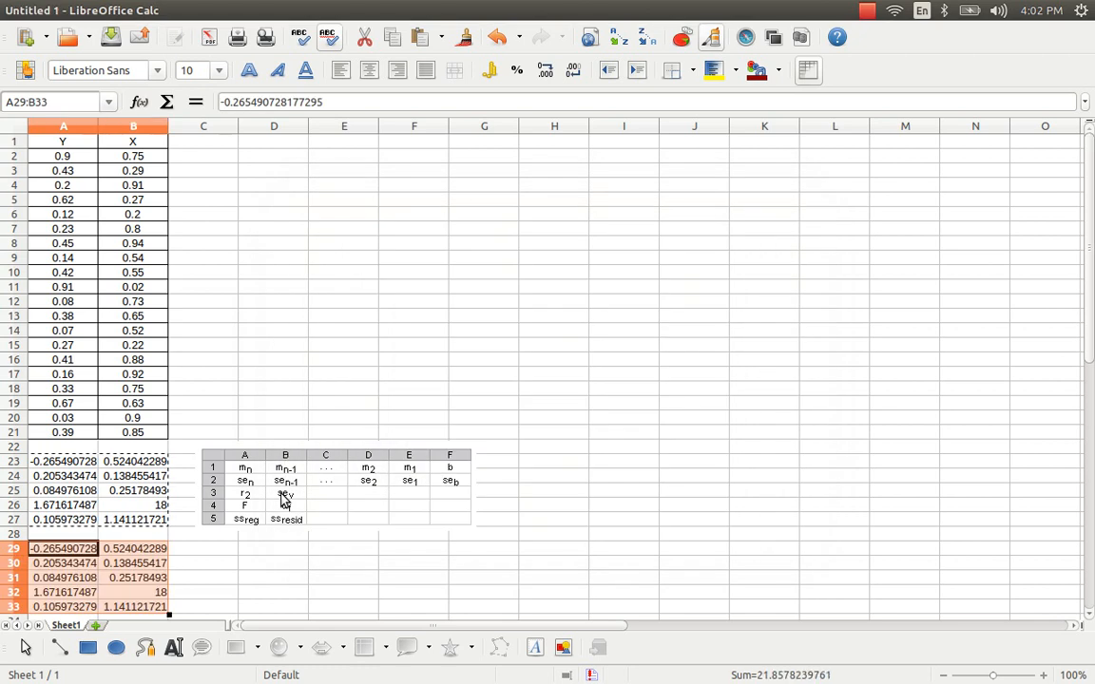
Copy the coefficients in A29:B29 from the fixed-value copy of the regression output
key(Down)
key(Down)
key(Down)
key(Down)
key(Down)
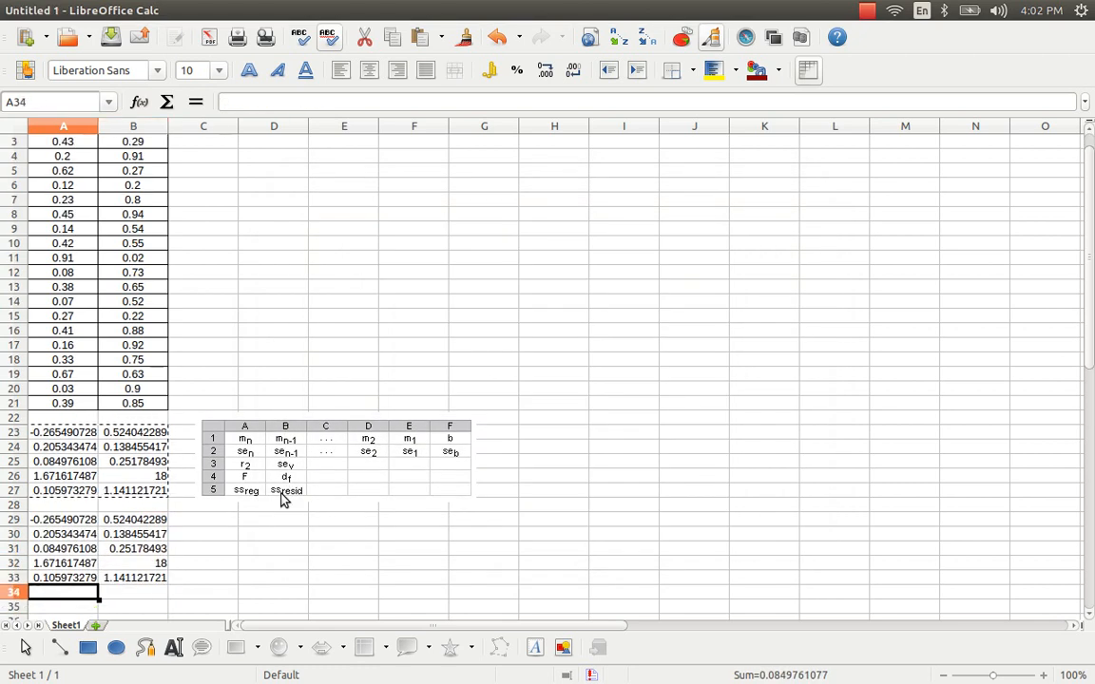
key(Up)
key(Up)
key(Up)
key(Up)
key(Up)
key(shift+Right)
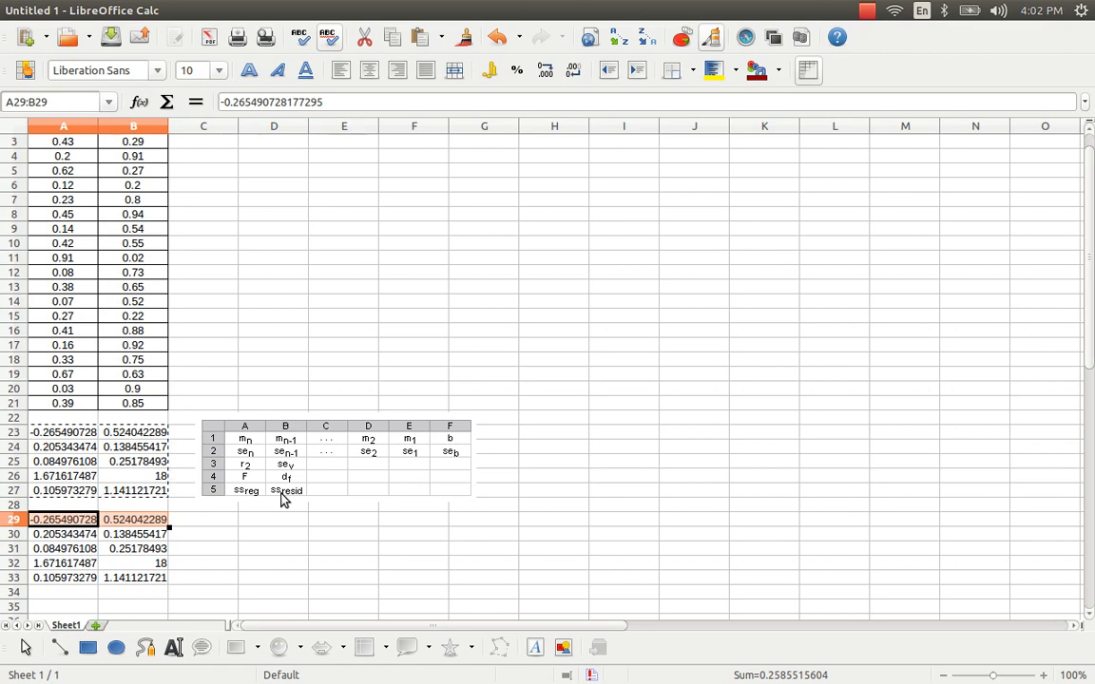
key(ctrl+c)
Enter the heading Estimates in cell A35
key(Down)
key(Down)
key(Down)
key(Down)
key(Down)
key(Down)
key(Down)
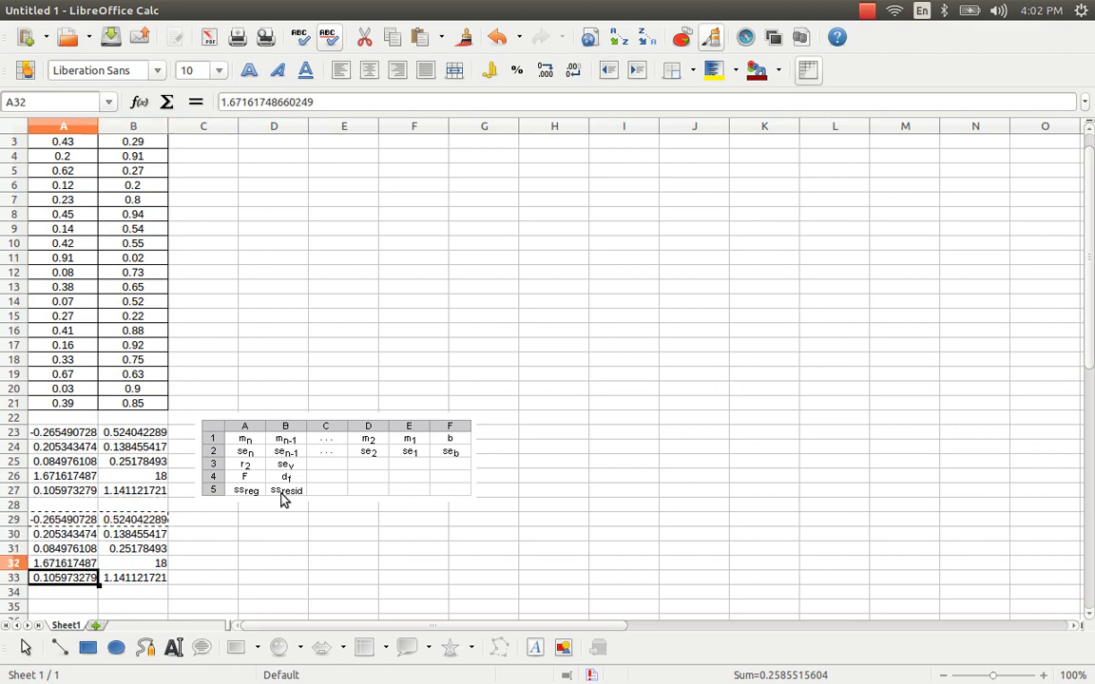
key(Up)
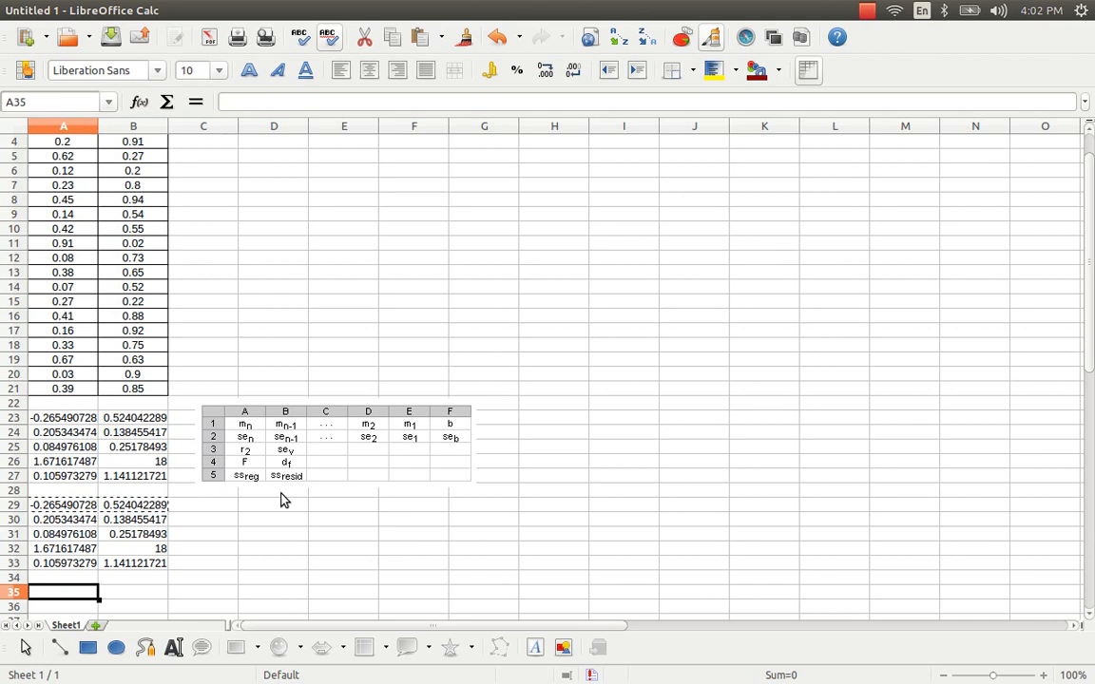
text(C)
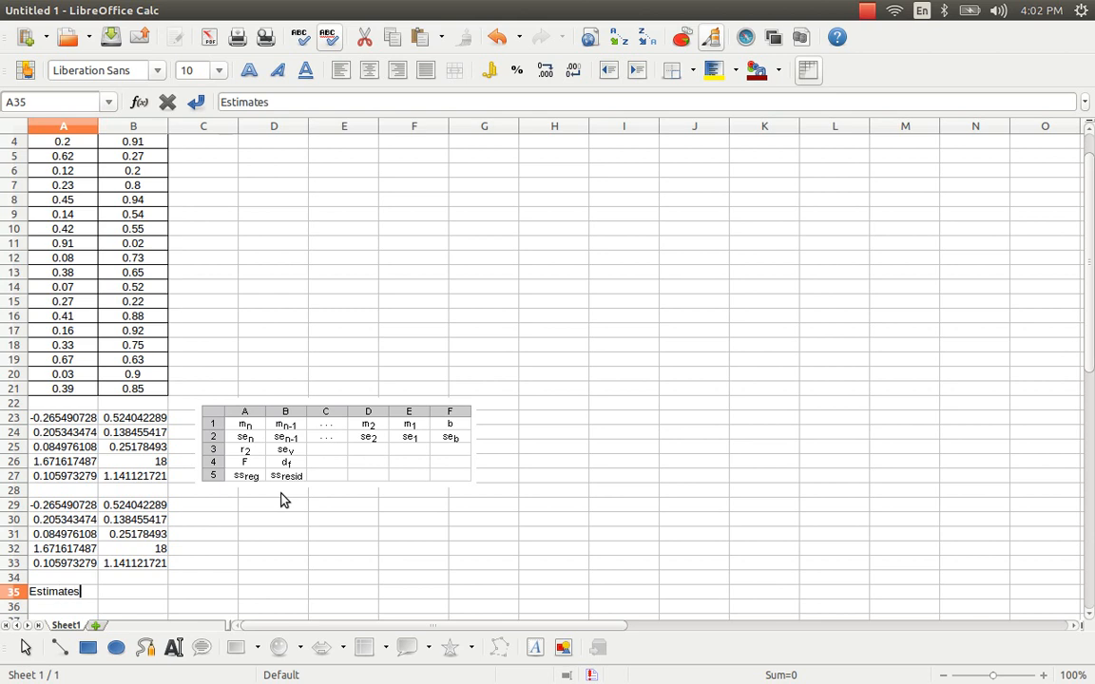
key(Return)
Paste the copied coefficients at A36 with Transpose enabled, so that they fill A36:A37 under the Estimates heading
key(Menu)
key(s)
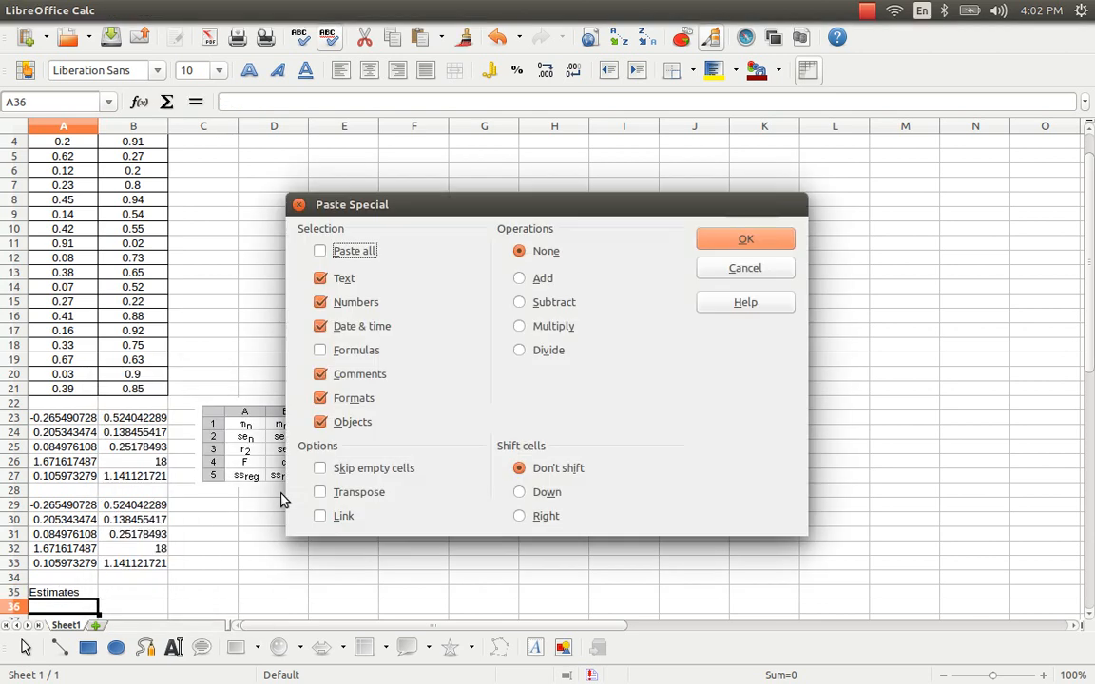
key(alt+t)
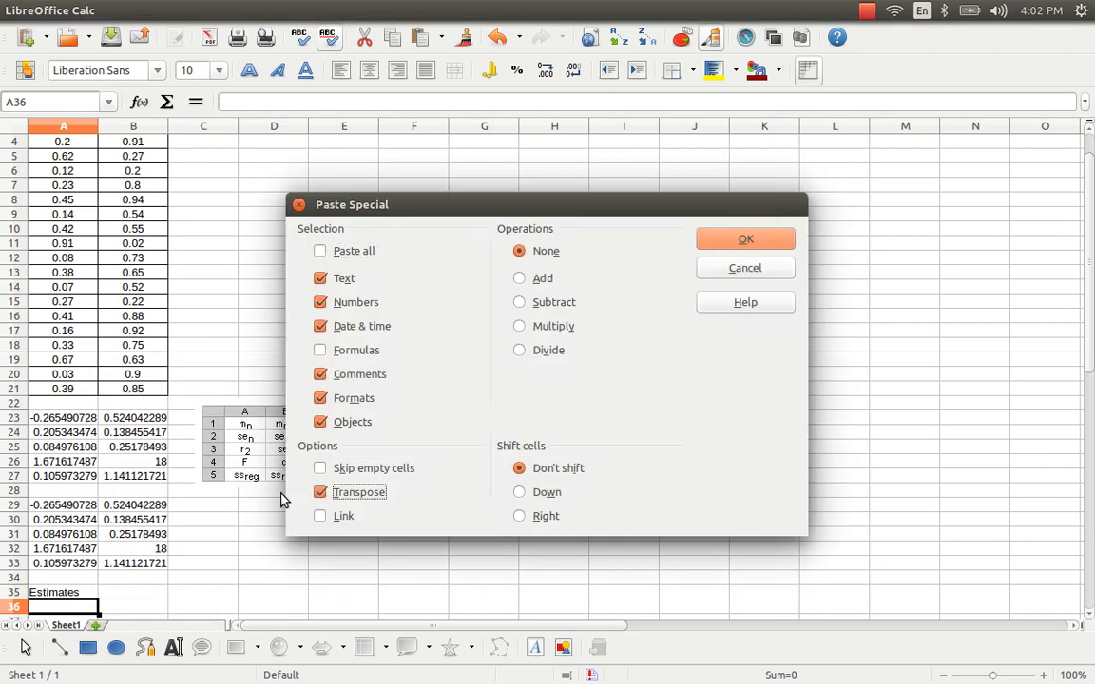
key(Return)
key(Down)
key(Down)
key(Up)
key(Up)
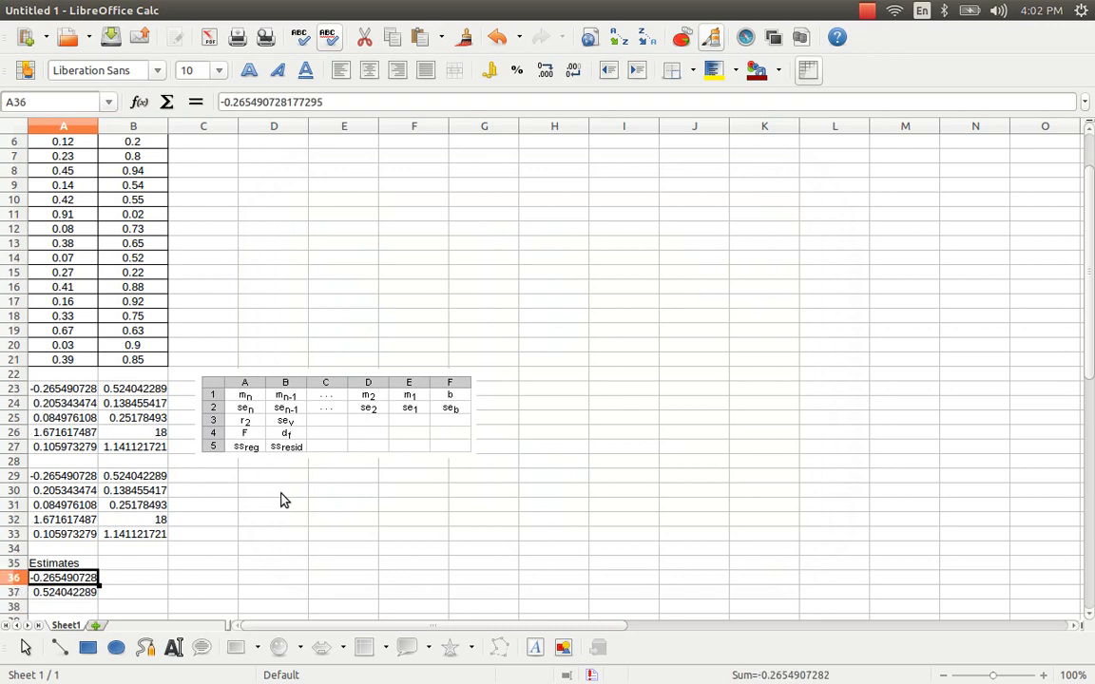
Number the two estimates by entering 1 in B36 and 2 in B37
key(Right)
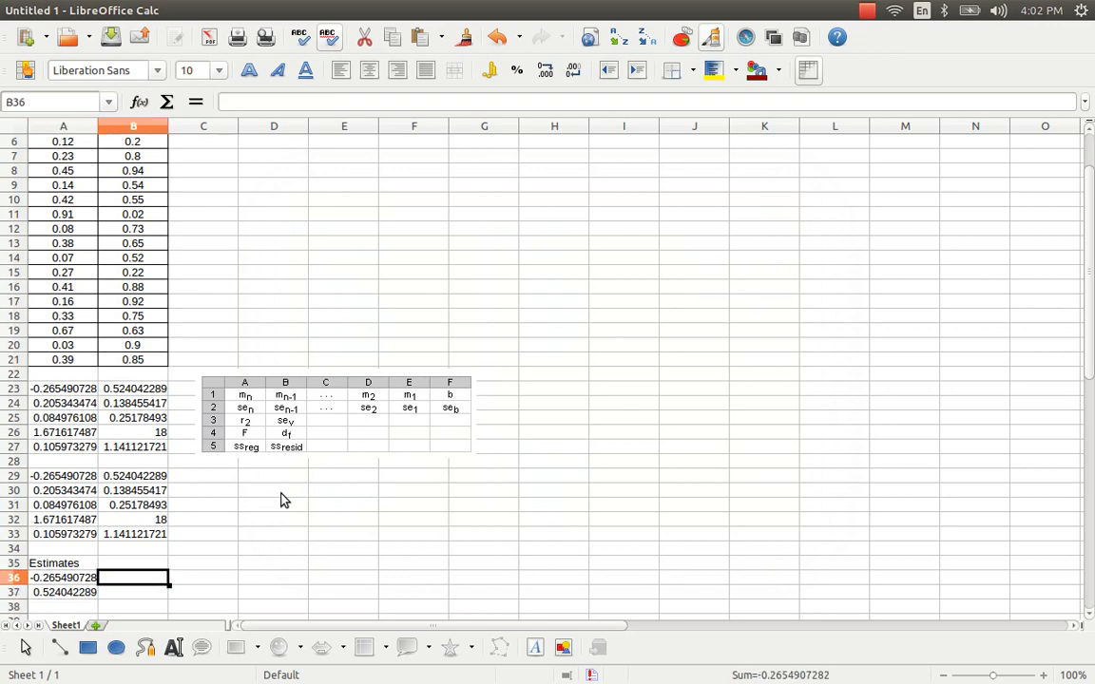
text(1)
key(Return)
text(2)
key(Return)
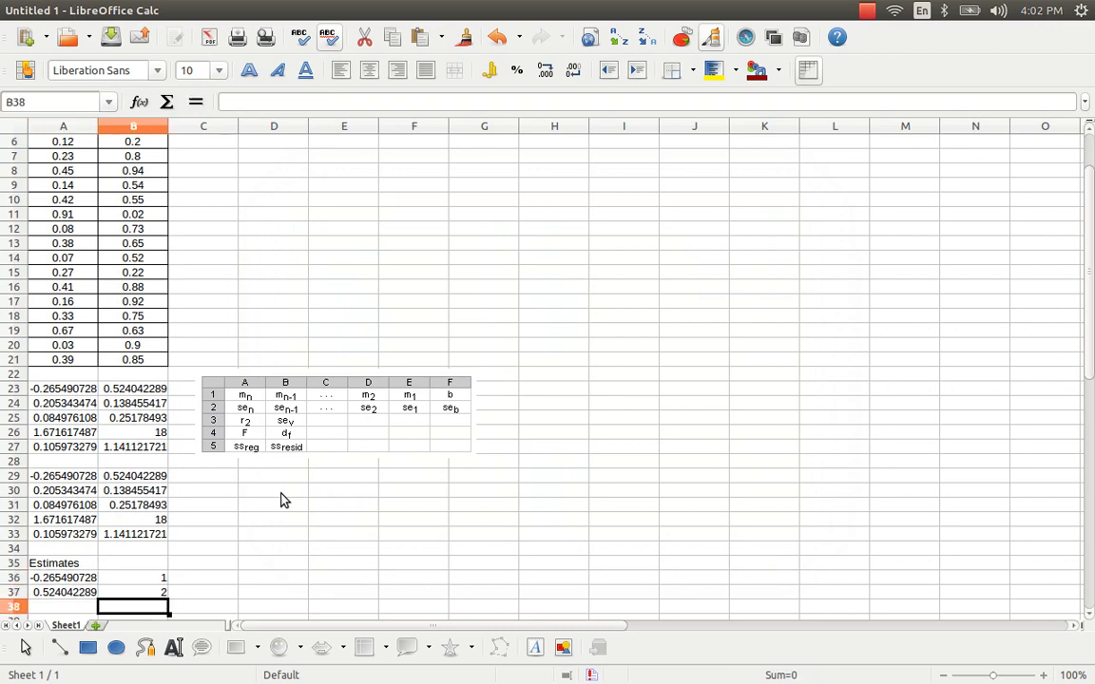
Sort the numbered estimates in A36:B37 by column A in descending order, with column B ascending as the second key
key(Up)
key(Up)
key(Left)
key(shift+Down)
key(shift+Right)
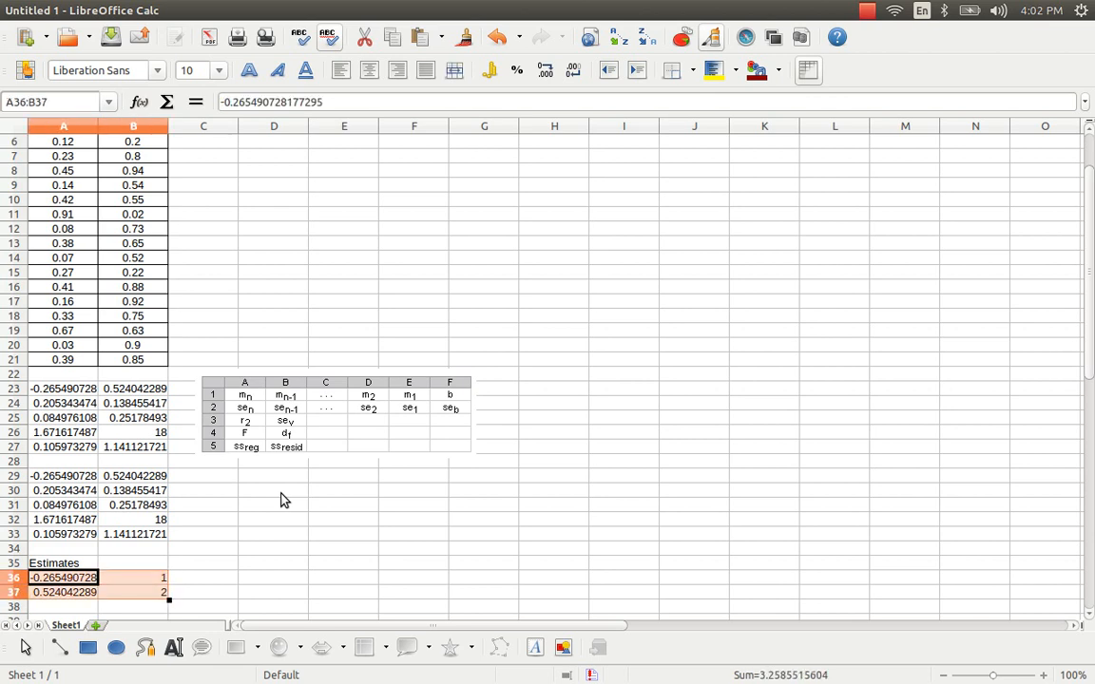
key(Menu)
key(Escape)
key(alt)
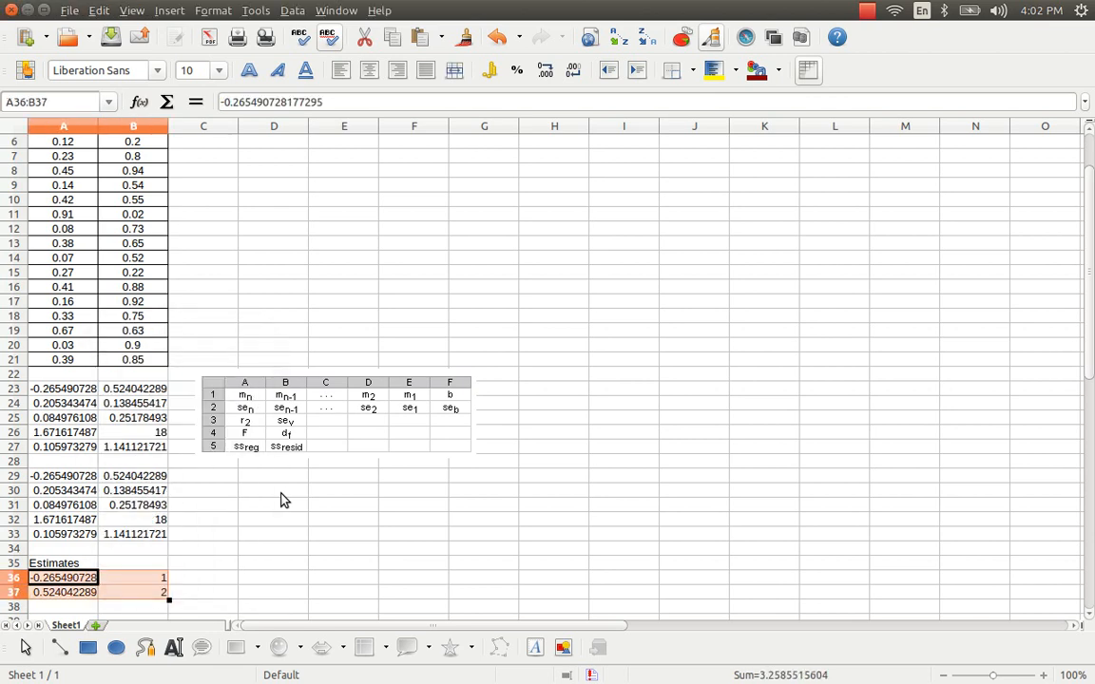
key(alt+d)
key(Down)
key(Down)
key(Down)
key(Down)
key(Down)
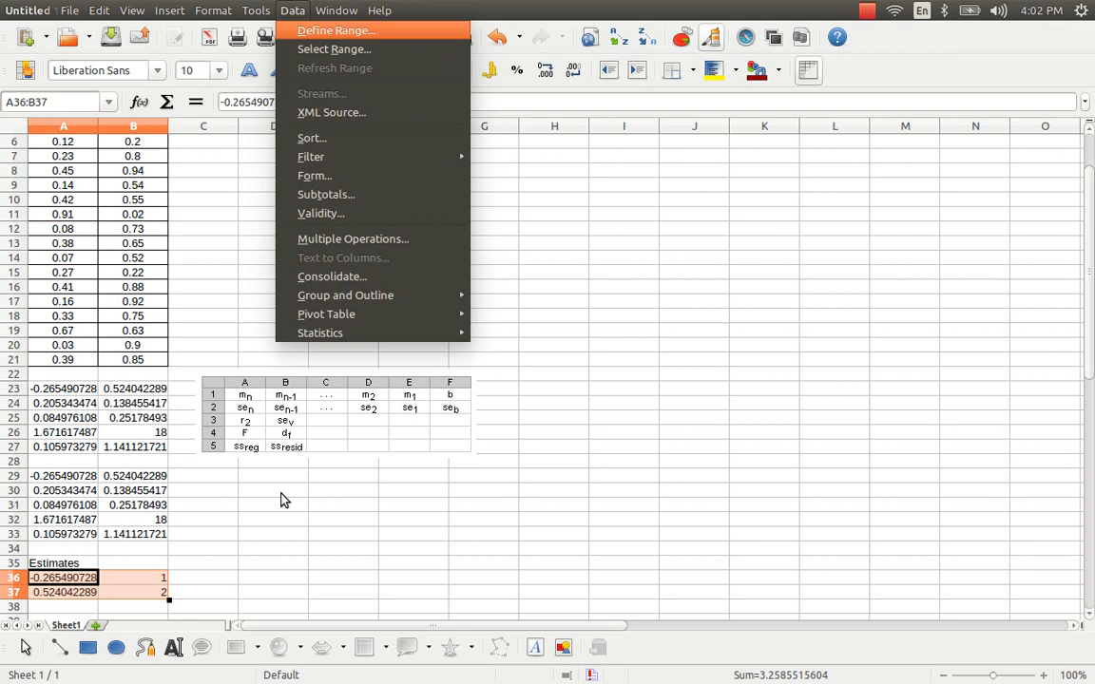
key(Up)
key(Return)
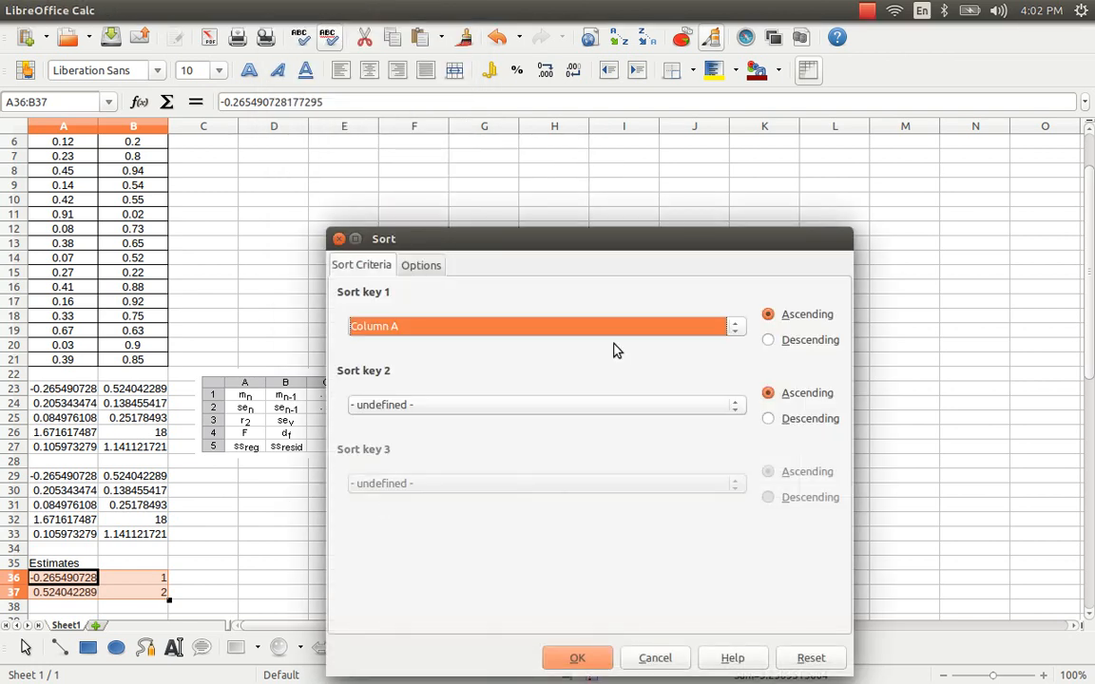
click(619, 414)
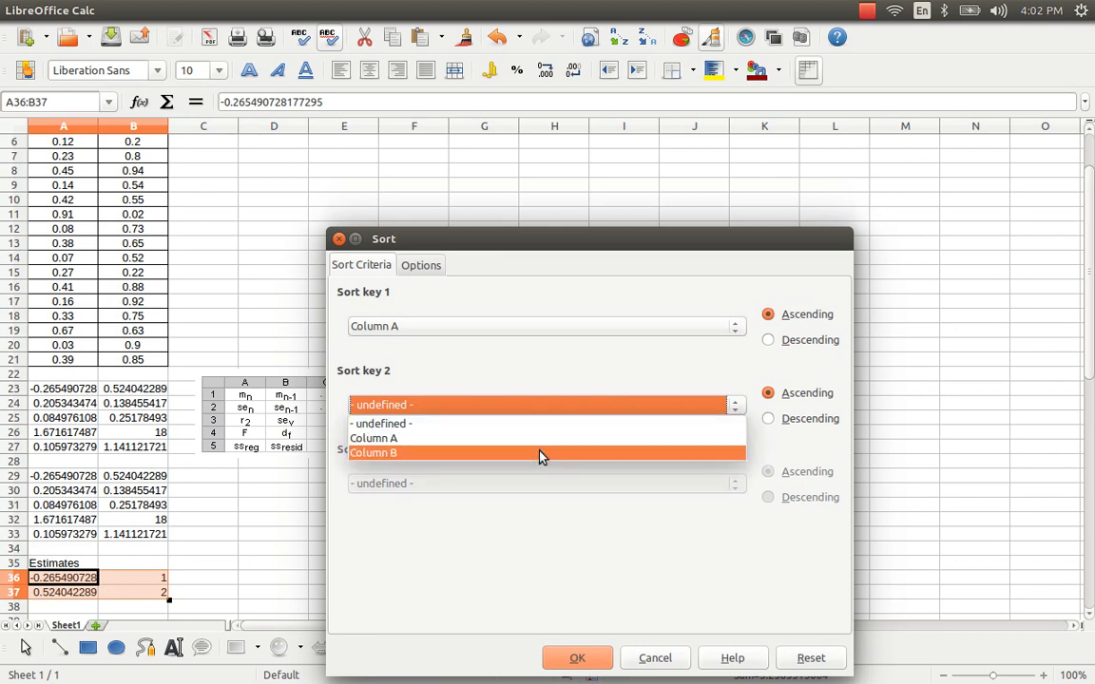
click(540, 452)
click(770, 340)
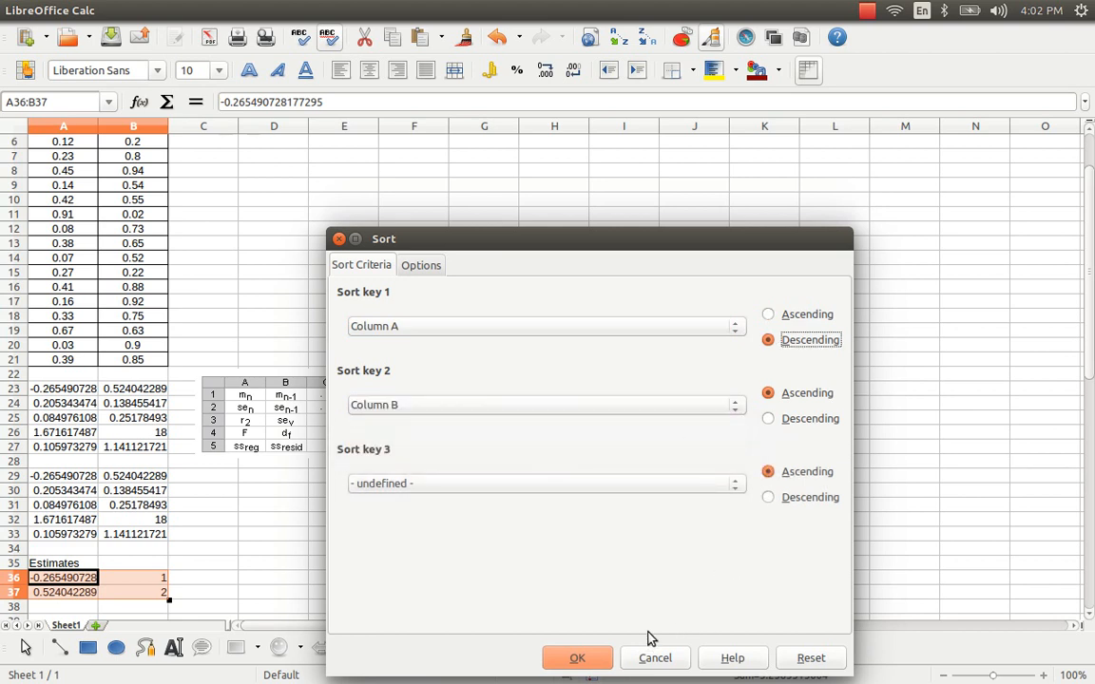
click(573, 656)
Move the two index numbers from B36:B37 to C36:C37
click(140, 583)
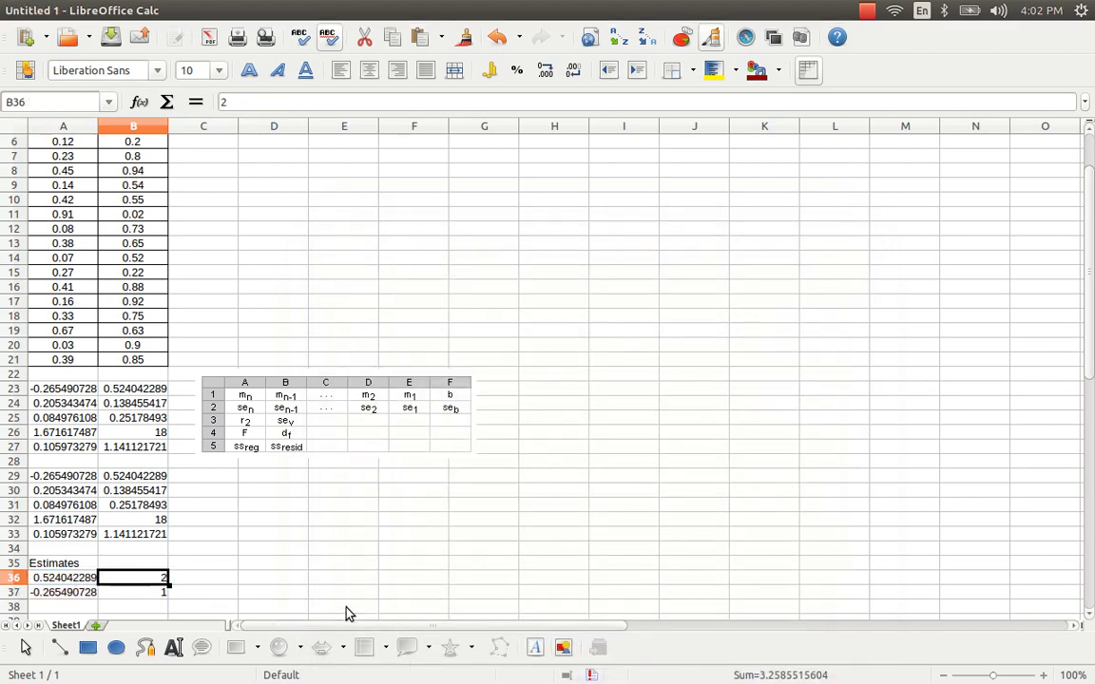
key(shift+Down)
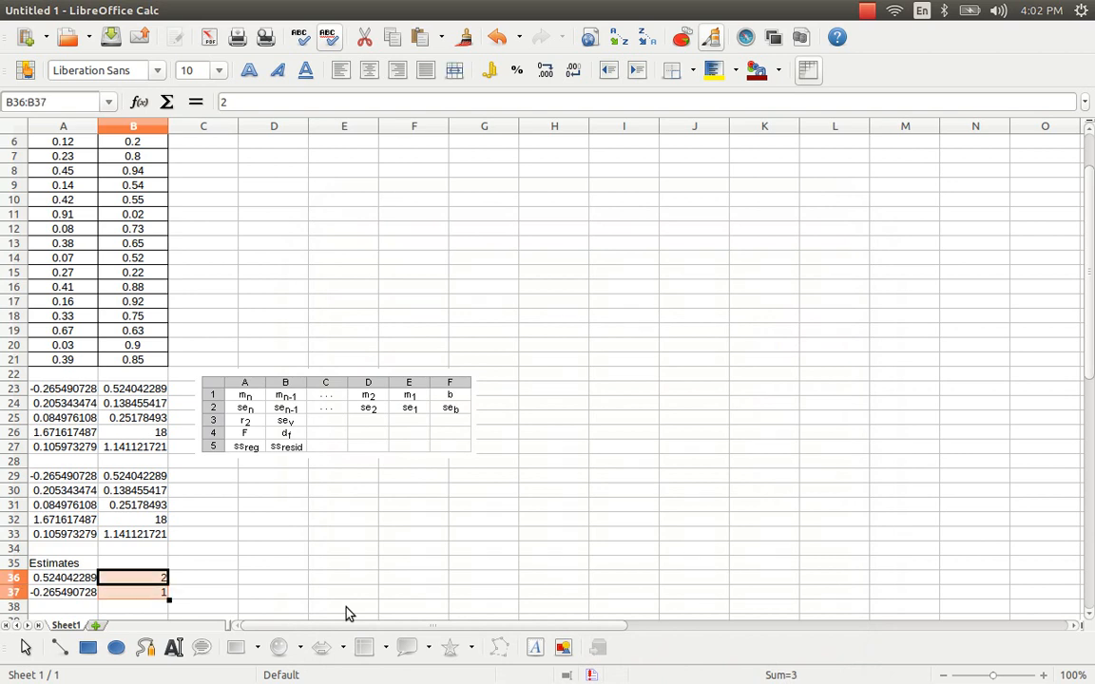
key(Right)
key(shift+Down)
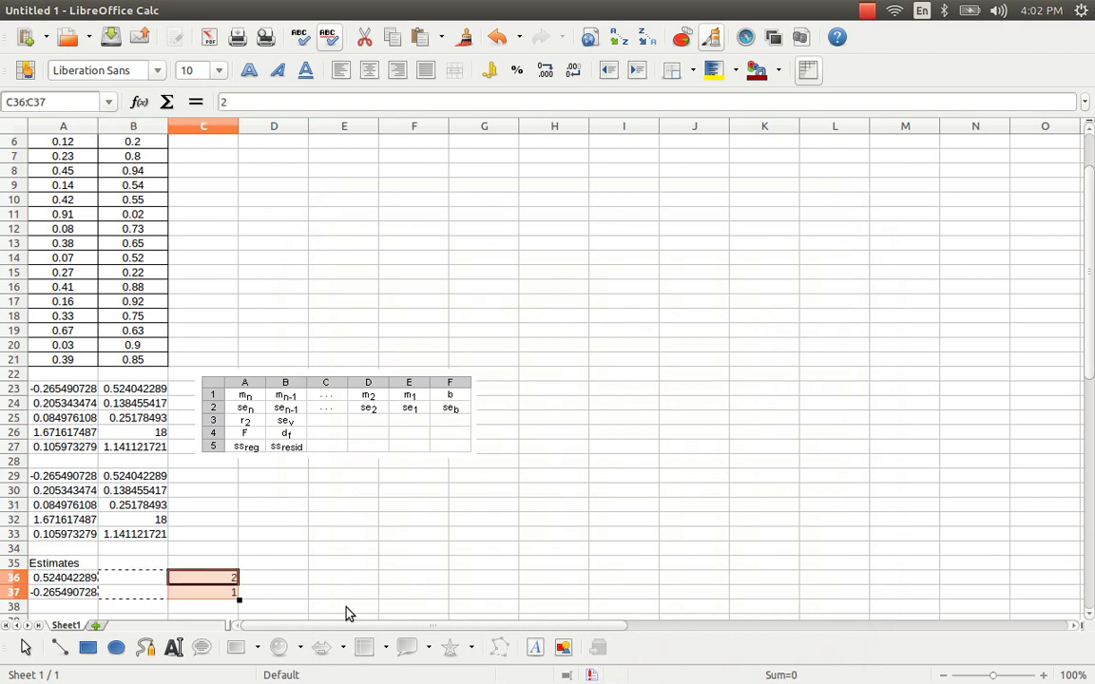
key(ctrl+v)
Try to transpose the standard errors from A24:B24 into the cells starting at B36, and undo the paste
key(Up)
key(Up)
key(Up)
key(Up)
key(Up)
key(Up)
key(Up)
key(Up)
key(Up)
key(Up)
key(Up)
key(Up)
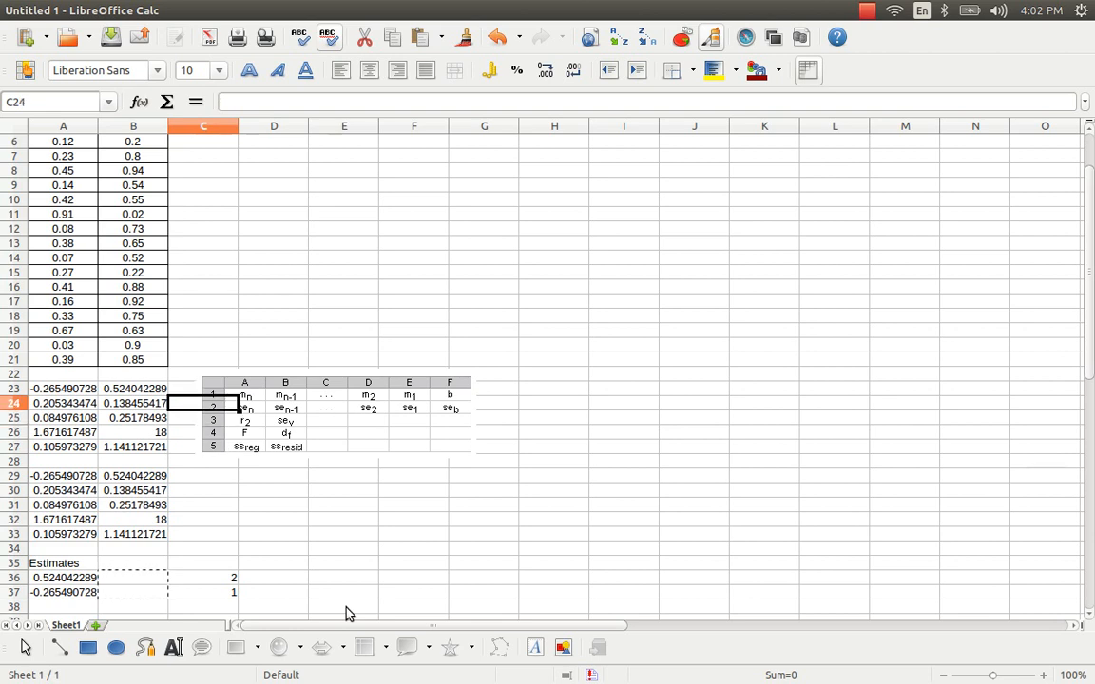
key(Left)
key(shift+Left)
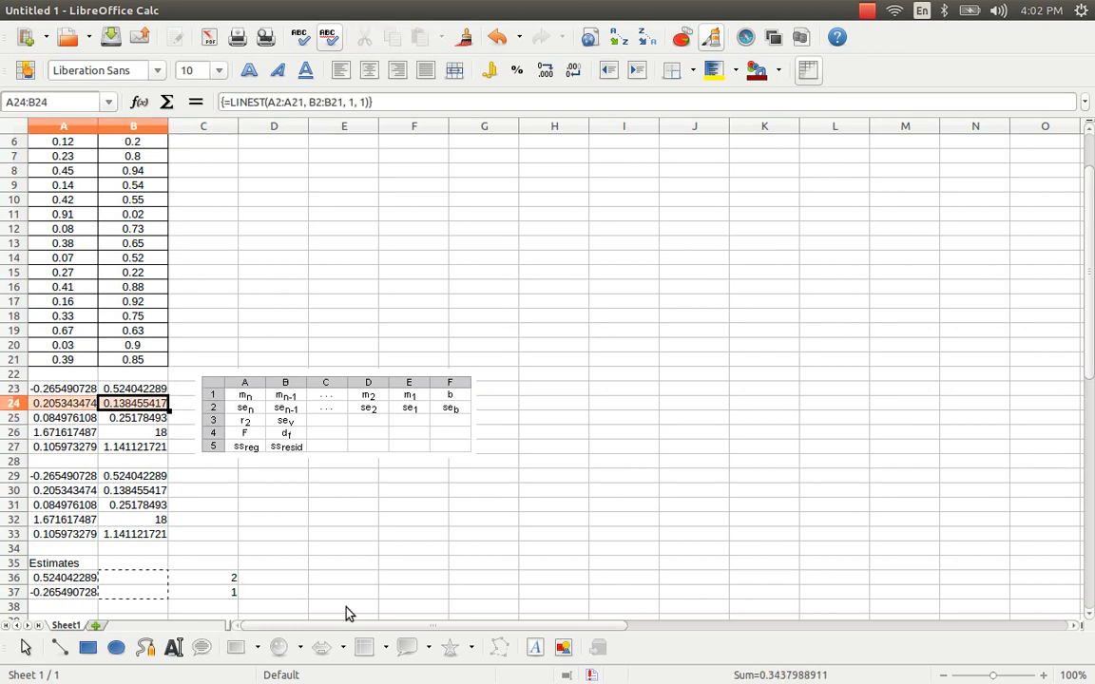
key(Down)
key(Down)
key(Down)
key(Down)
key(Down)
key(Down)
key(Down)
key(Down)
key(Down)
key(Down)
key(Down)
key(Down)
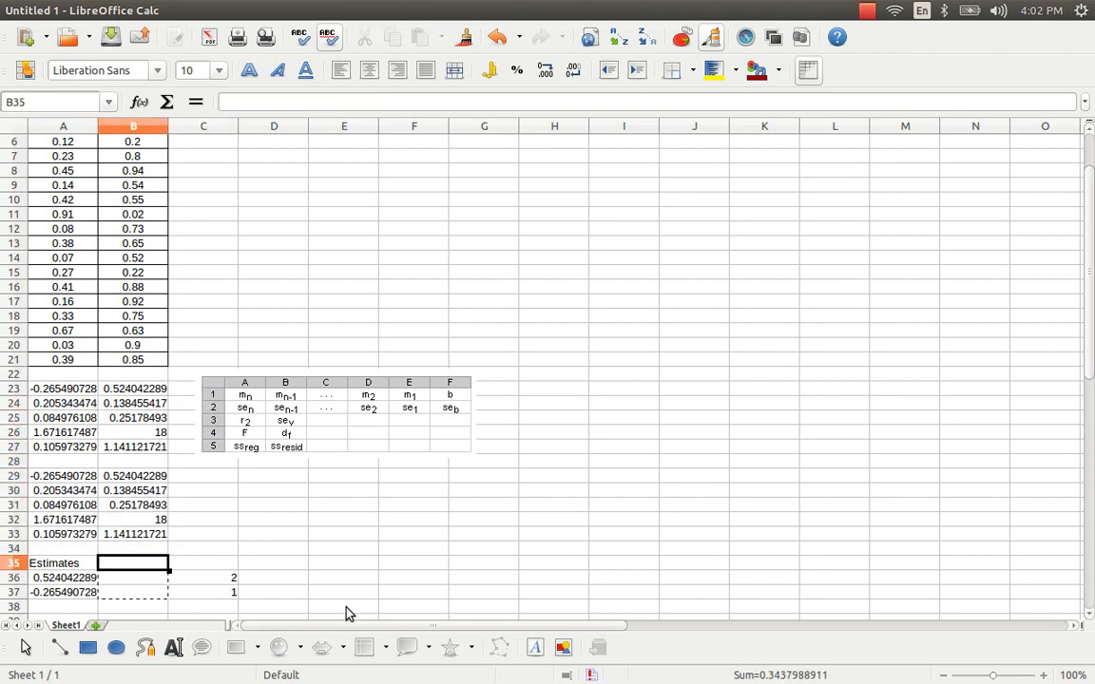
key(Menu)
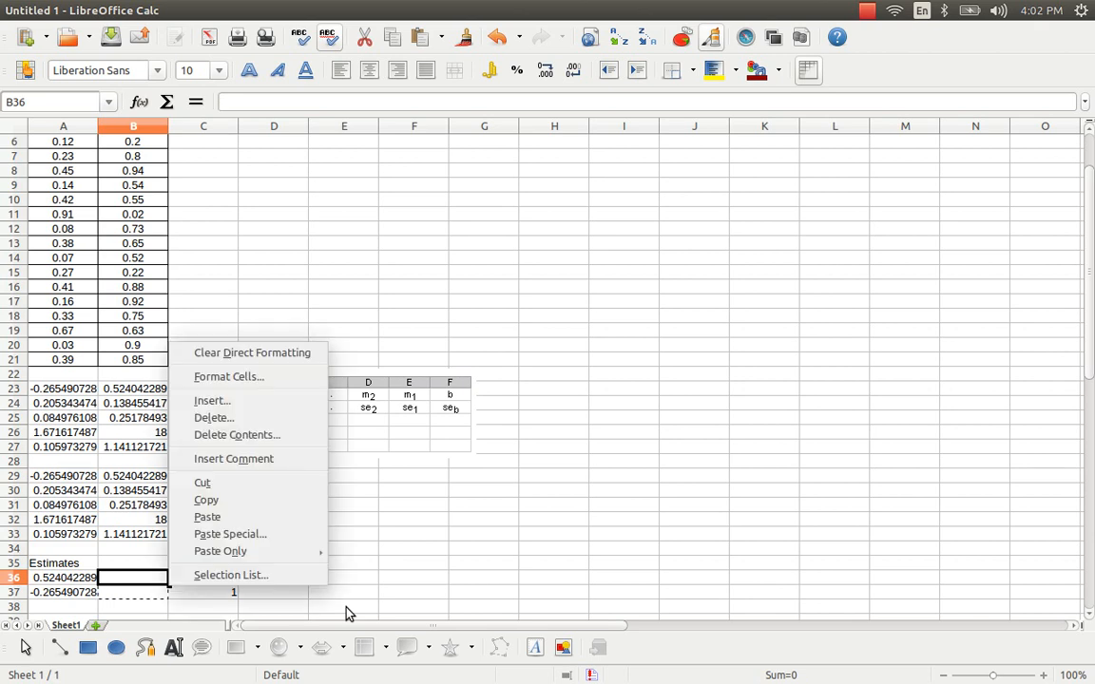
key(s)
key(Return)
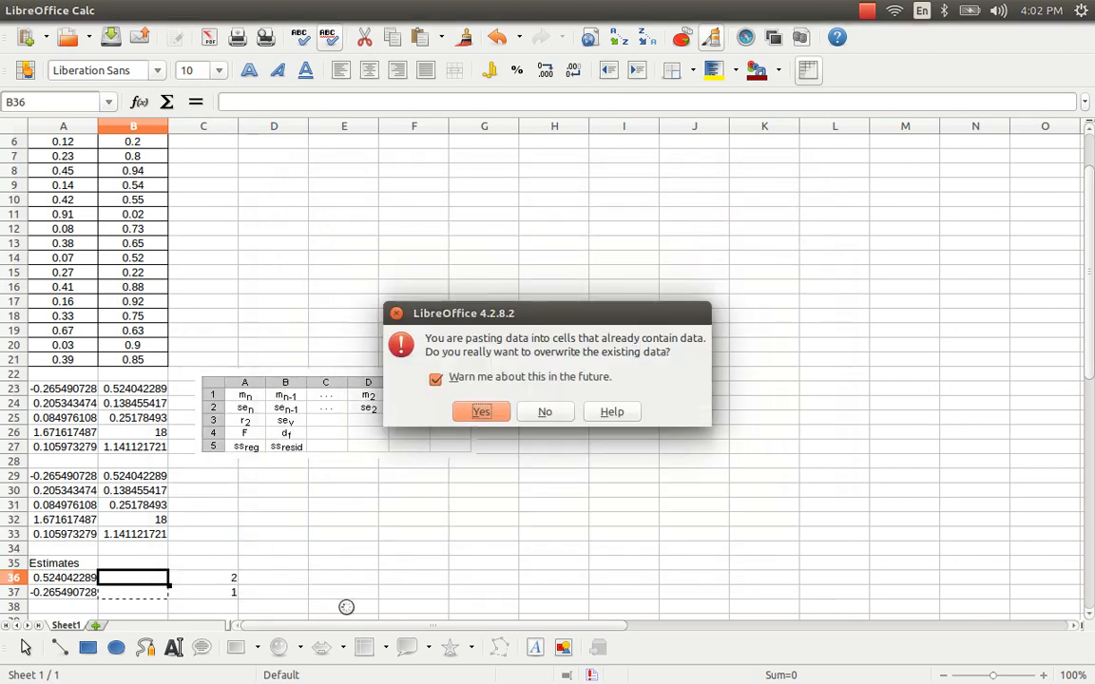
key(Return)
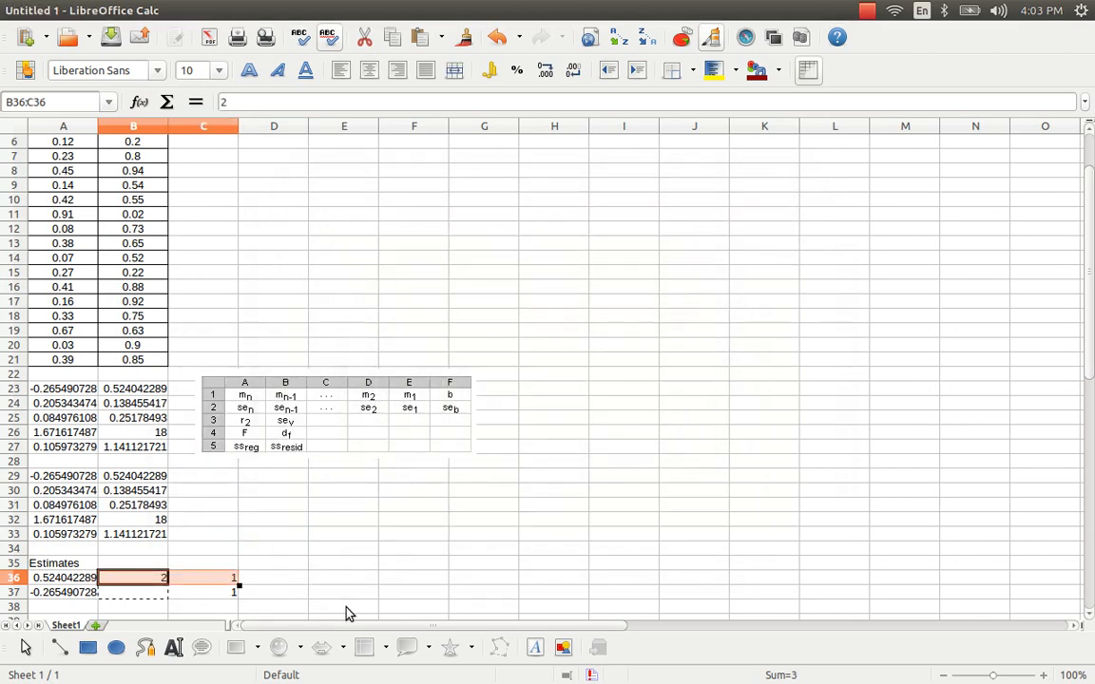
key(ctrl+z)
Copy the standard errors in A30:B30 from the fixed-value copy of the regression output
key(Up)
key(Up)
key(Up)
key(Up)
key(Up)
key(Up)
key(Up)
key(Up)
key(Up)
key(Up)
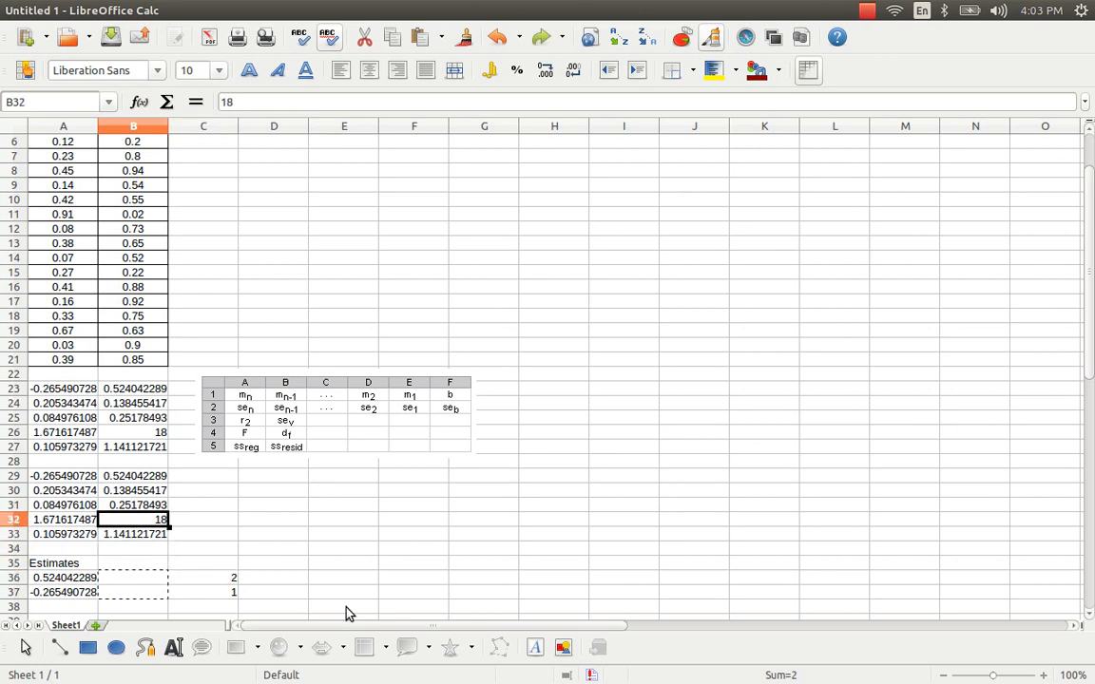
key(Up)
key(Up)
key(shift+Left)
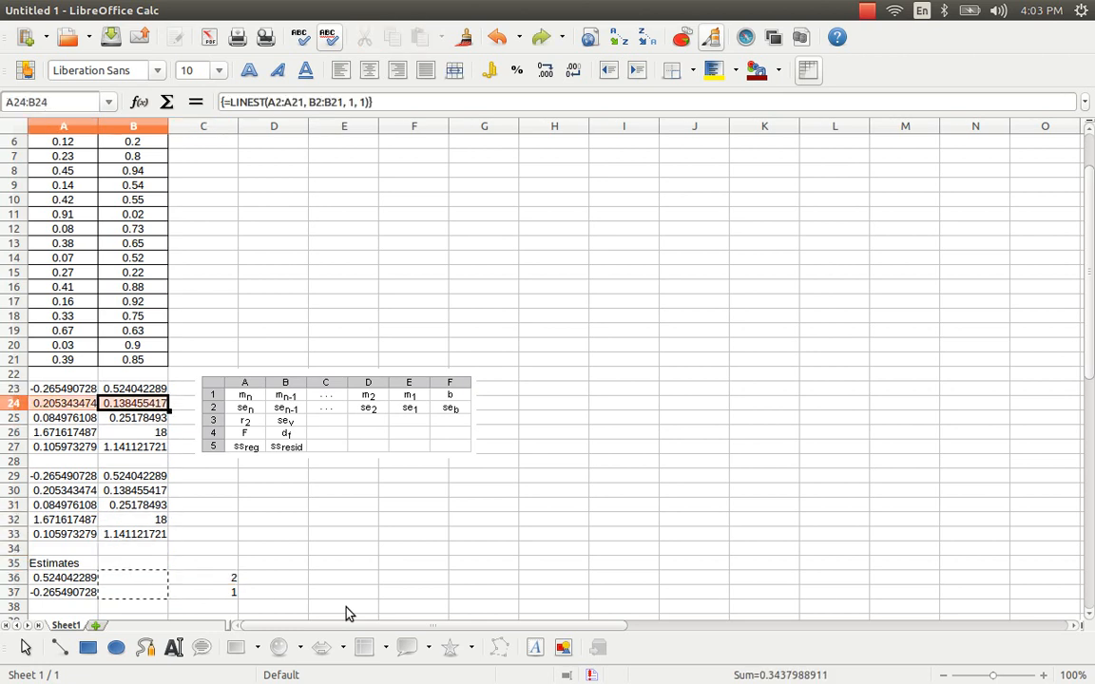
key(Down)
key(Down)
key(Down)
key(Down)
key(Down)
key(Down)
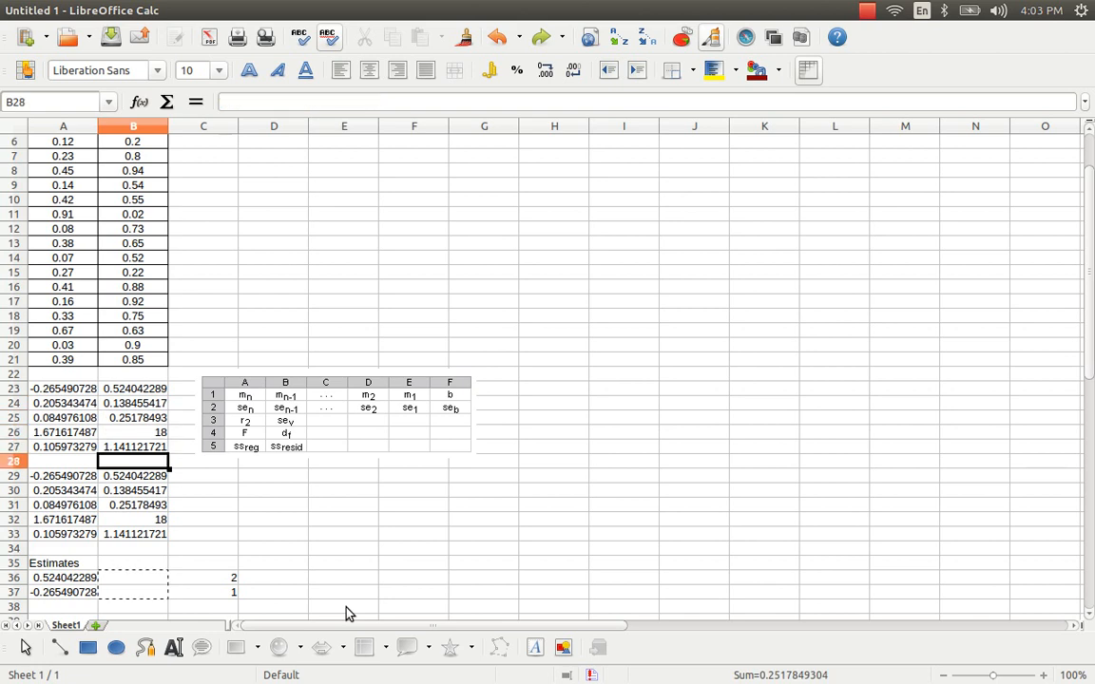
key(shift+Left)
key(ctrl+c)
Paste the copied standard errors at B36 with Transpose enabled, so that they fill B36:B37 beside the estimates
key(Down)
key(Down)
key(Down)
key(Down)
key(Down)
key(Down)
key(Down)
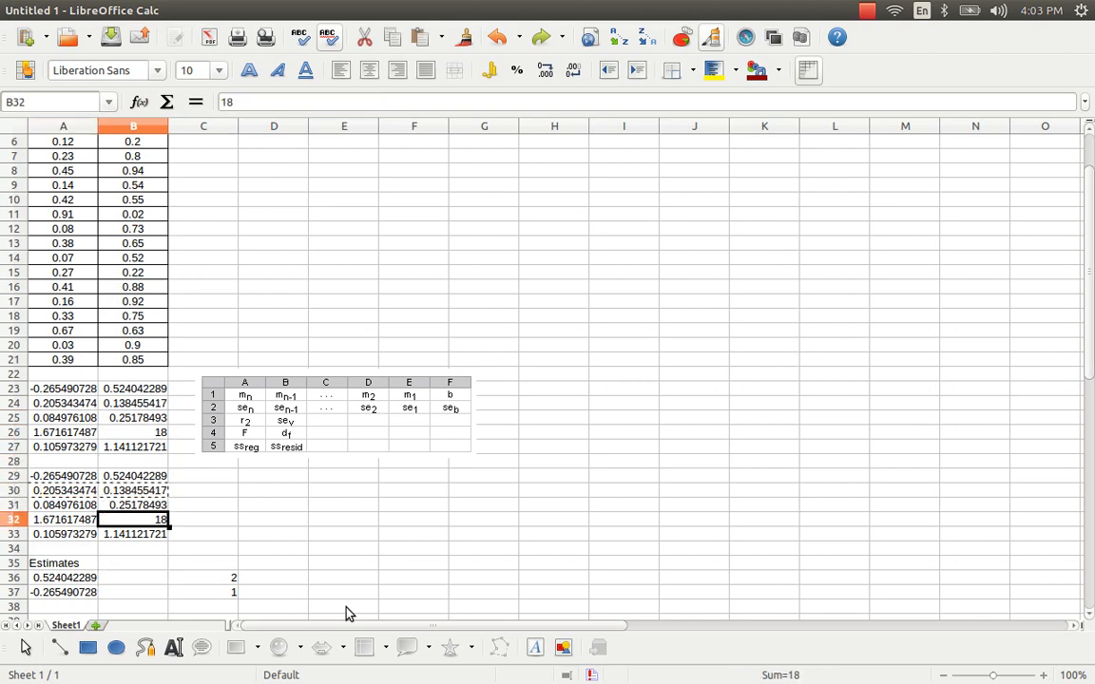
key(Up)
key(Menu)
key(s)
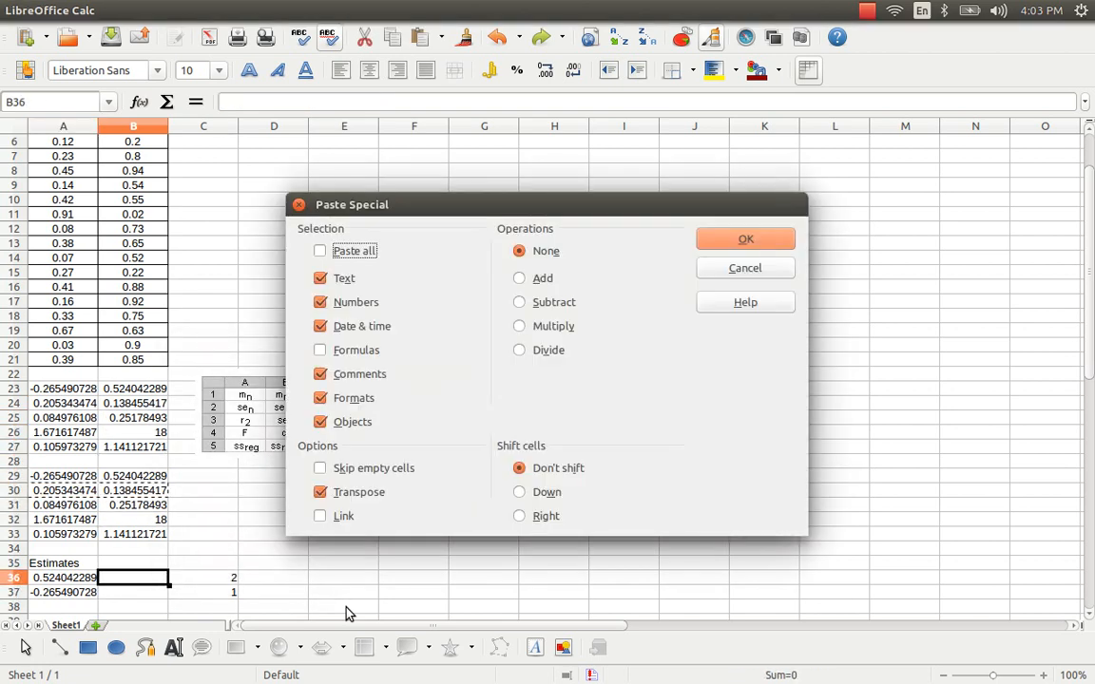
key(Return)
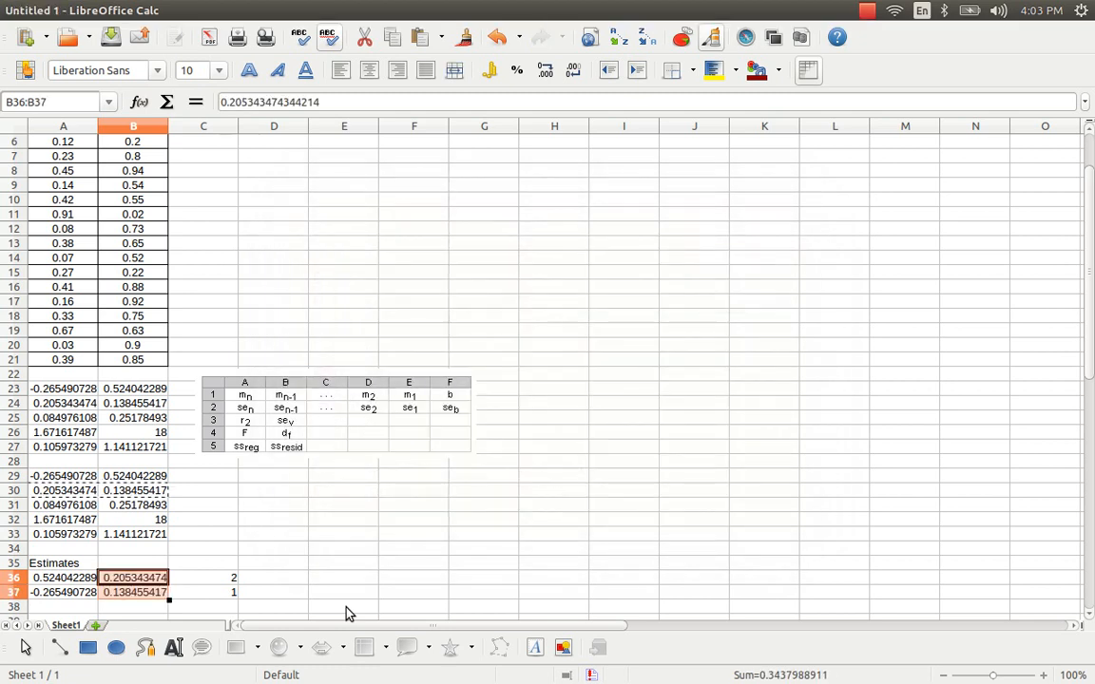
Sort the standard errors and index numbers in B36:C37 by column B ascending, with column C ascending as the second key
scroll(347, 613, up, 2)
key(Down)
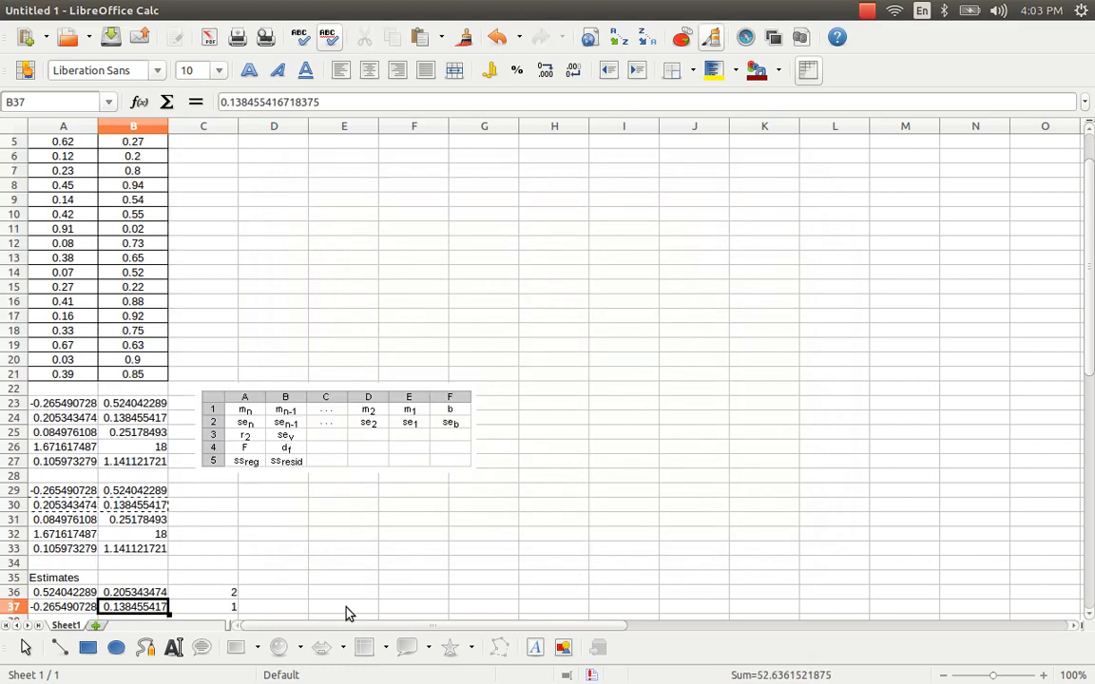
key(Up)
key(shift+Down)
key(shift+Right)
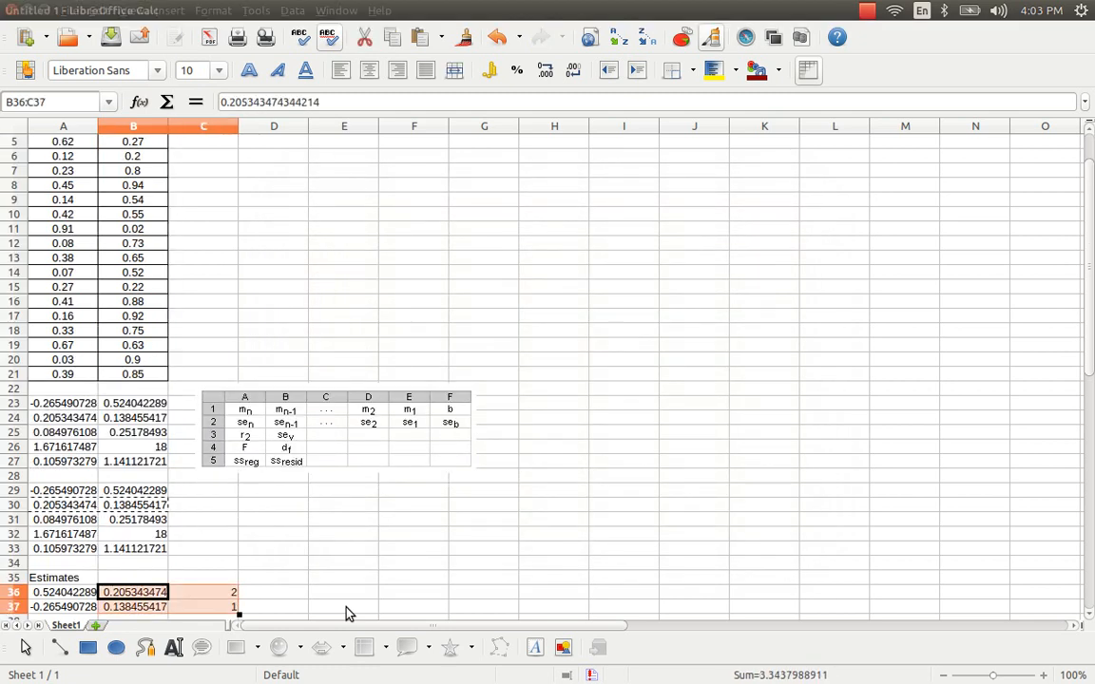
key(alt+d)
key(Down)
key(Down)
key(Down)
key(Down)
key(Down)
key(Down)
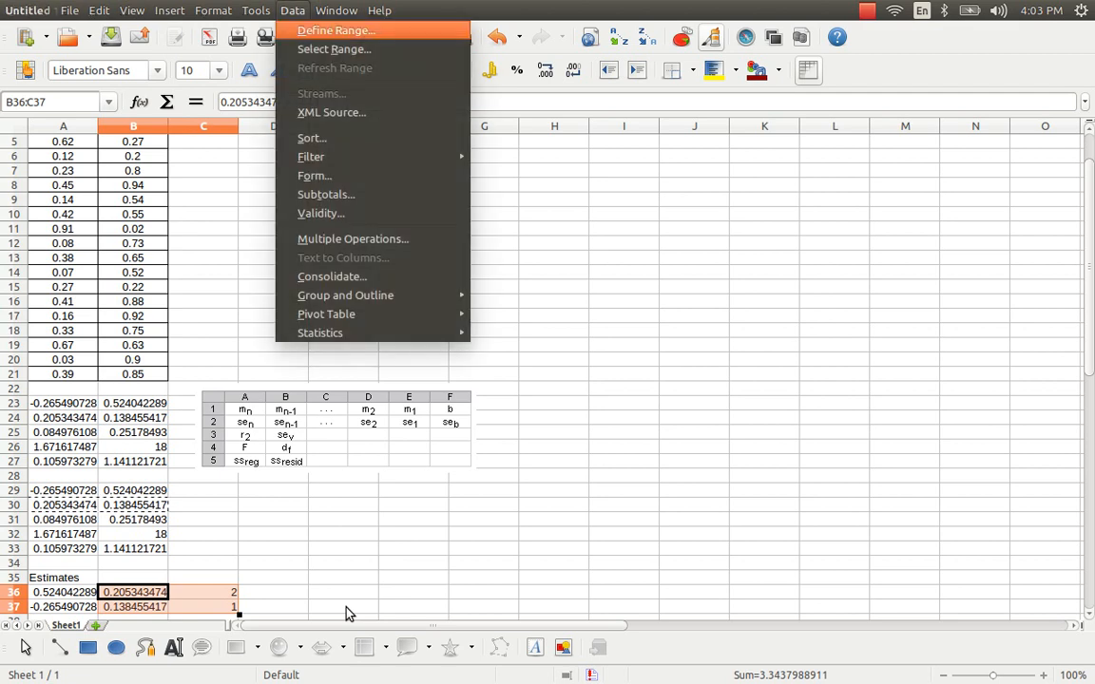
key(Up)
key(Up)
key(Return)
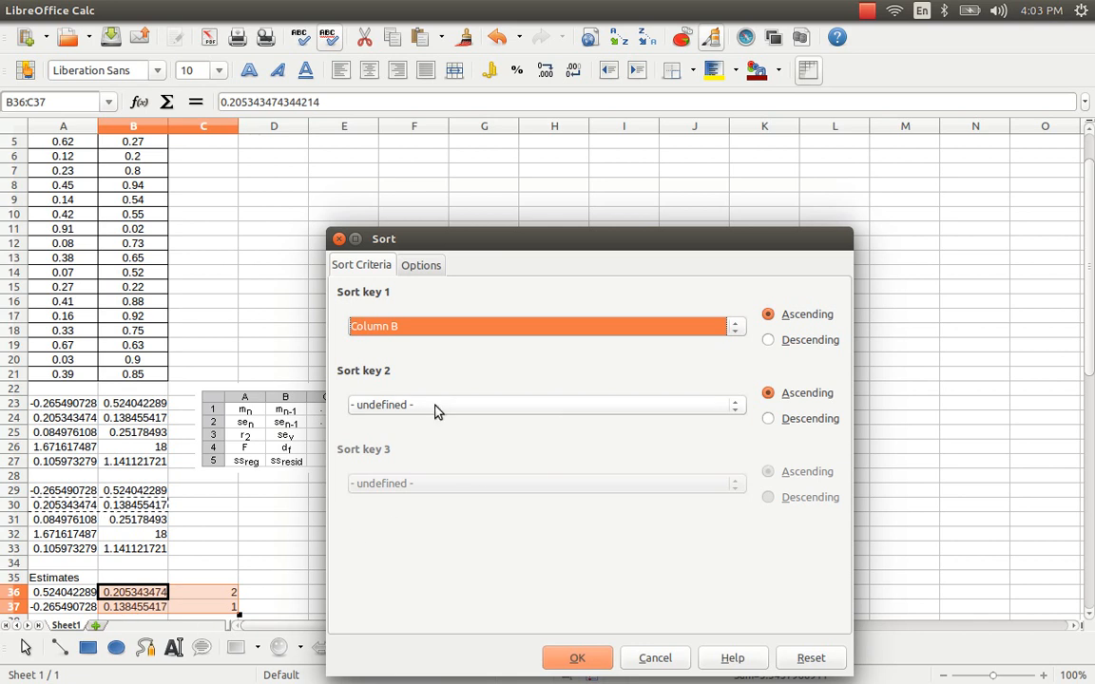
click(538, 408)
click(501, 453)
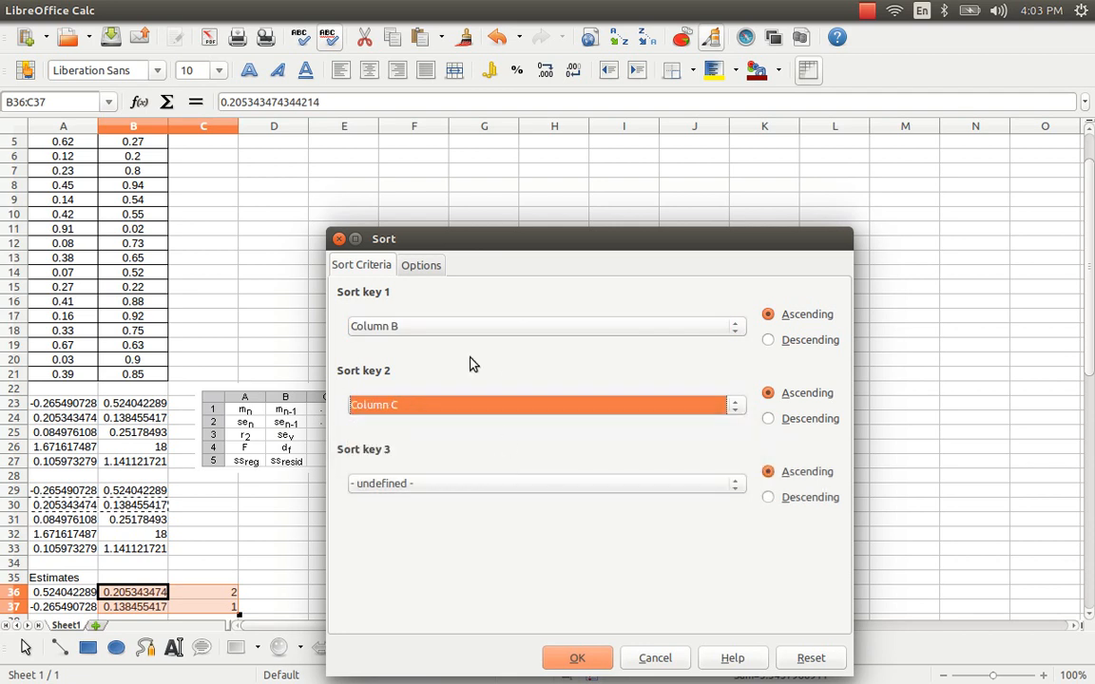
click(578, 659)
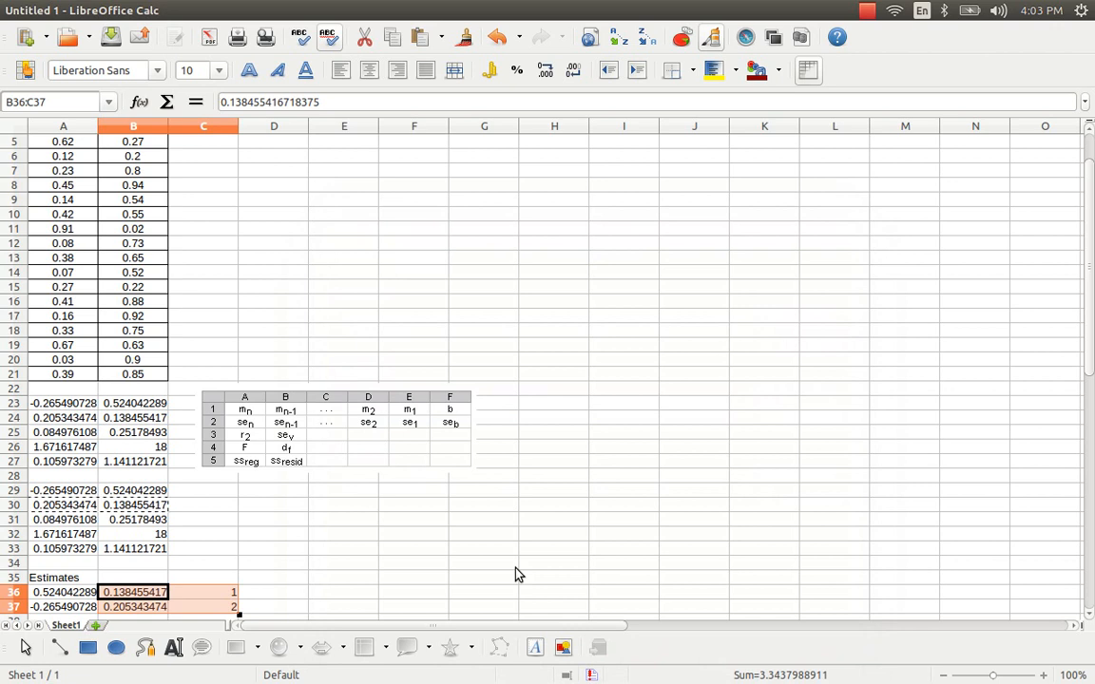
Clear the index numbers from C36:C37
key(Right)
key(shift+Down)
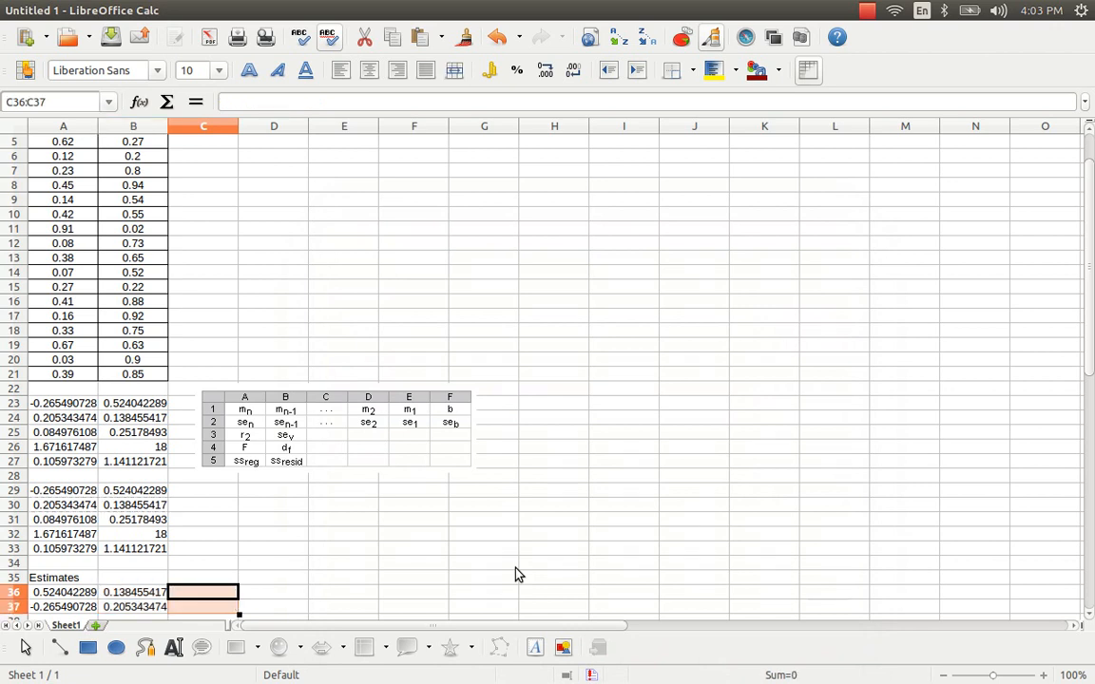
key(Delete)
Begin the heading in B35 above the standard errors with the text SE(
key(Up)
key(Up)
key(Left)
text(SE)
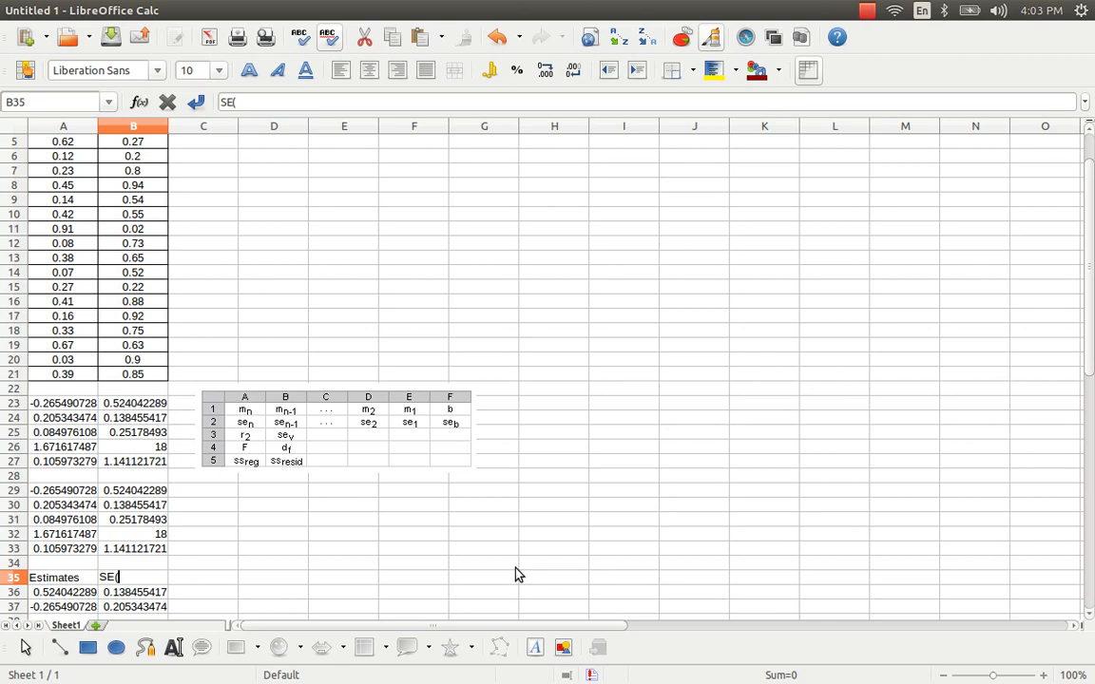
text(()
Insert the Greek letter β in the Linux Biolinum O font after SE( in the B35 heading
key(alt+i)
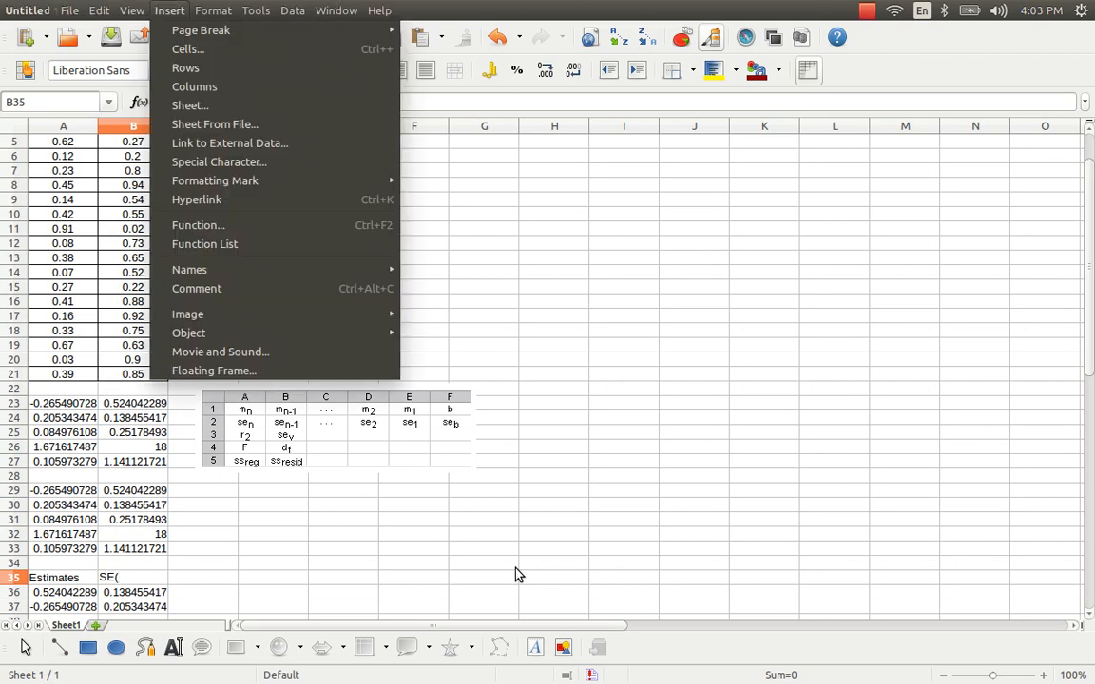
key(Down)
key(Down)
key(Down)
key(Down)
key(Down)
key(Down)
key(Down)
key(Down)
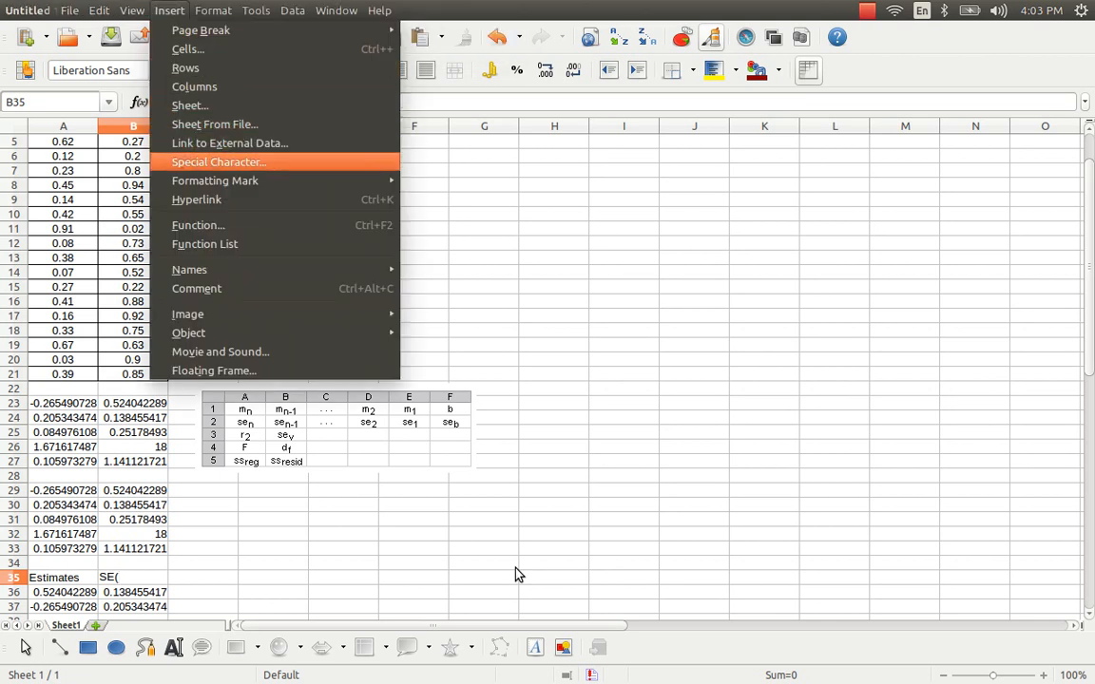
key(Return)
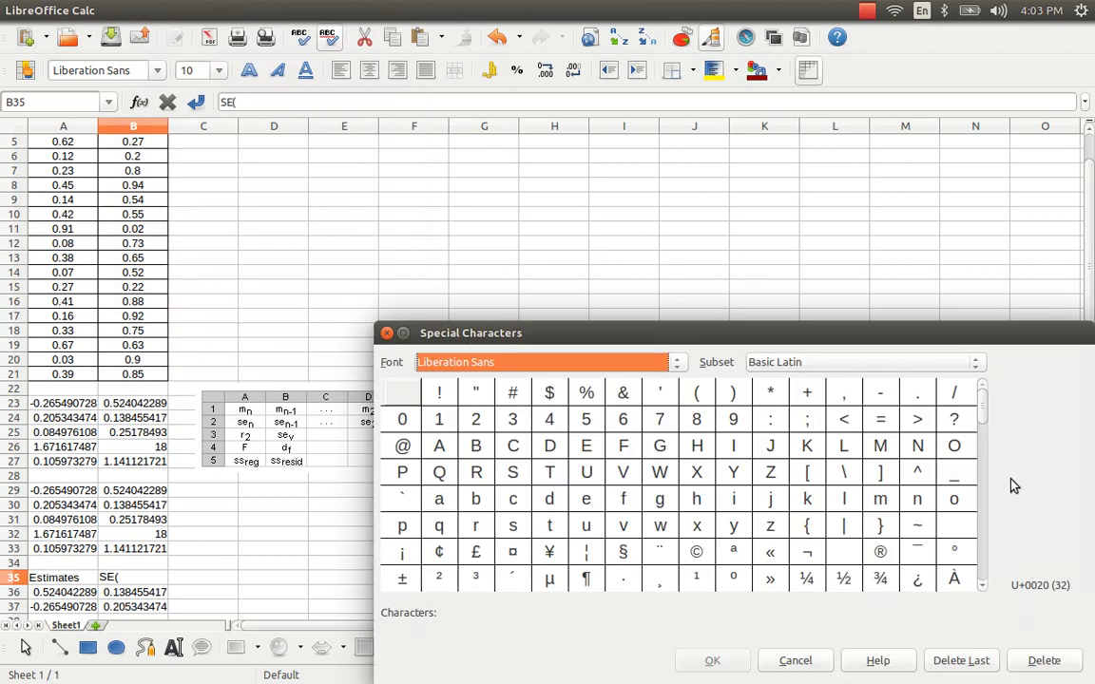
drag(988, 408, 984, 447)
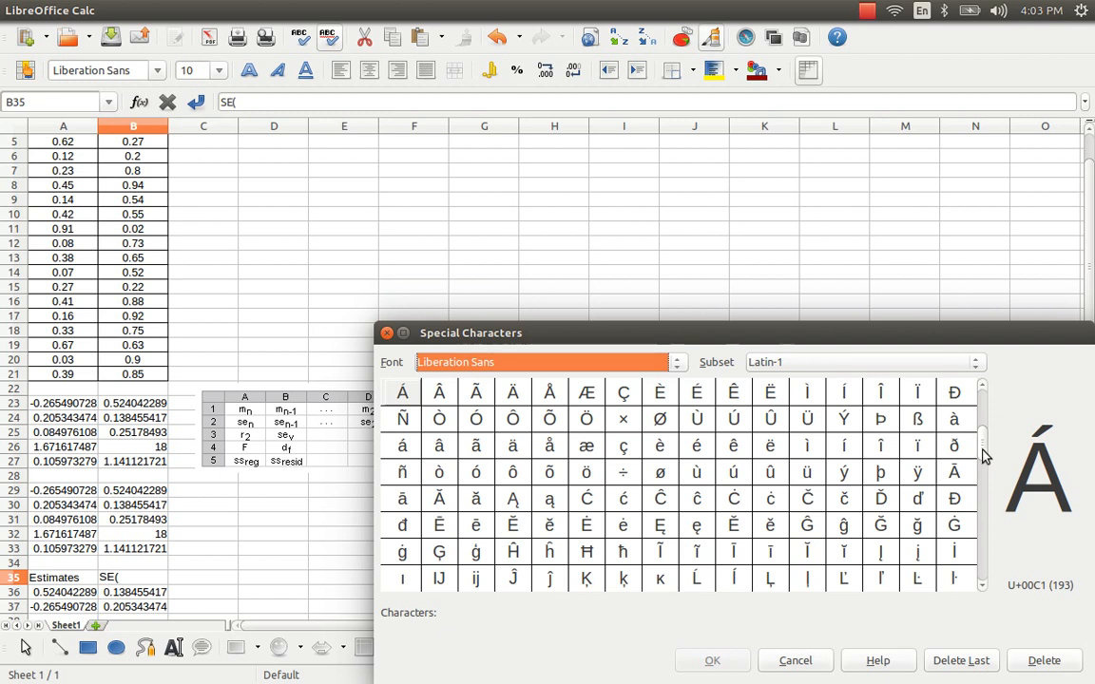
scroll(984, 513, up, 3)
scroll(981, 515, down, 3)
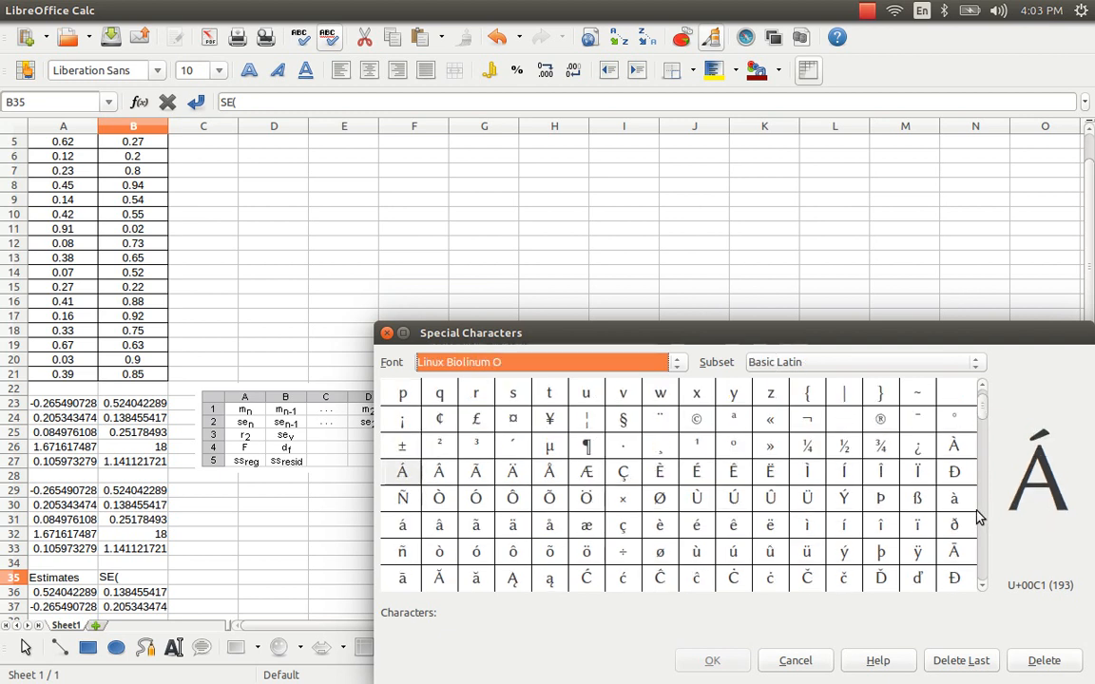
scroll(980, 515, up, 1)
scroll(980, 514, down, 1)
scroll(962, 505, up, 2)
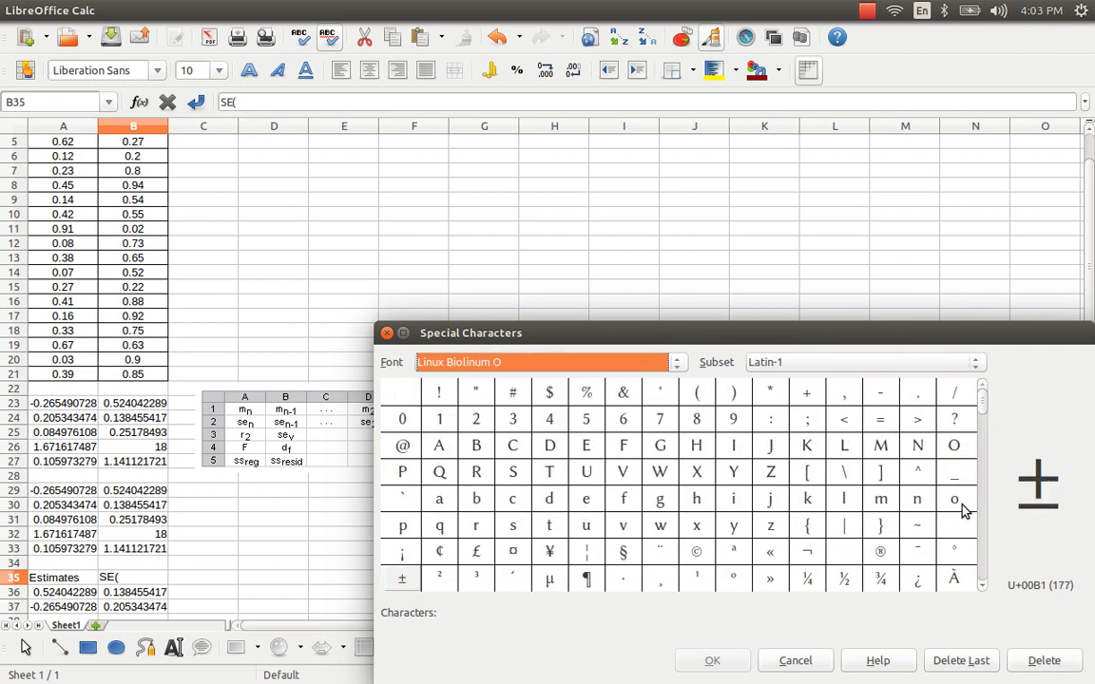
scroll(873, 463, down, 2)
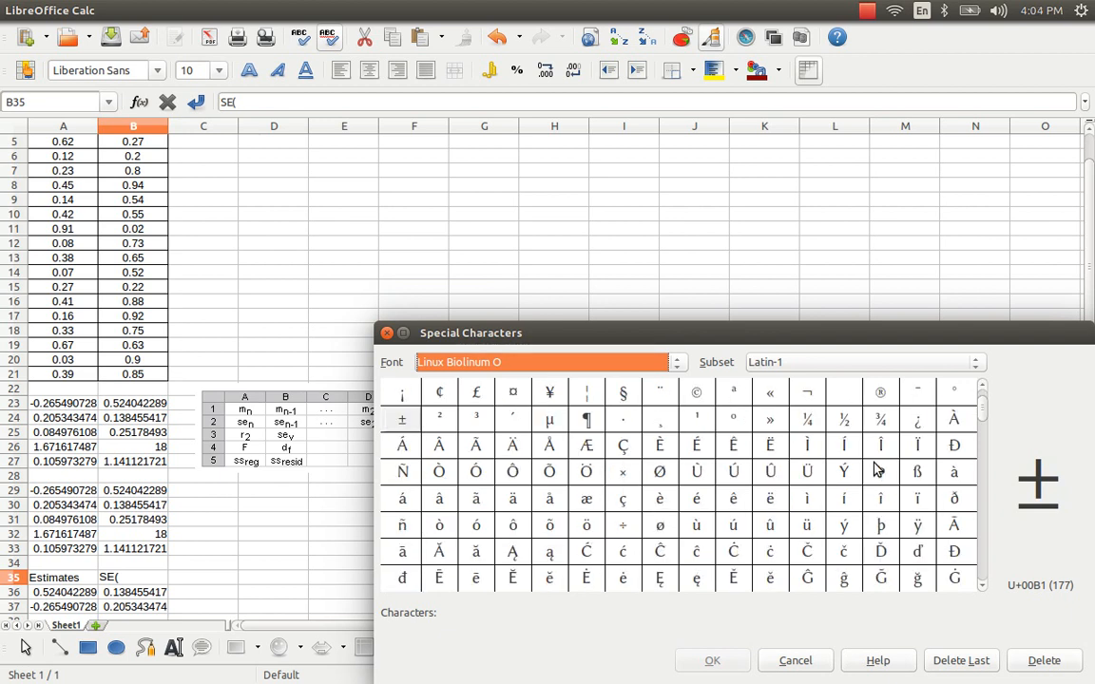
scroll(876, 469, up, 2)
scroll(876, 469, down, 3)
scroll(876, 469, down, 2)
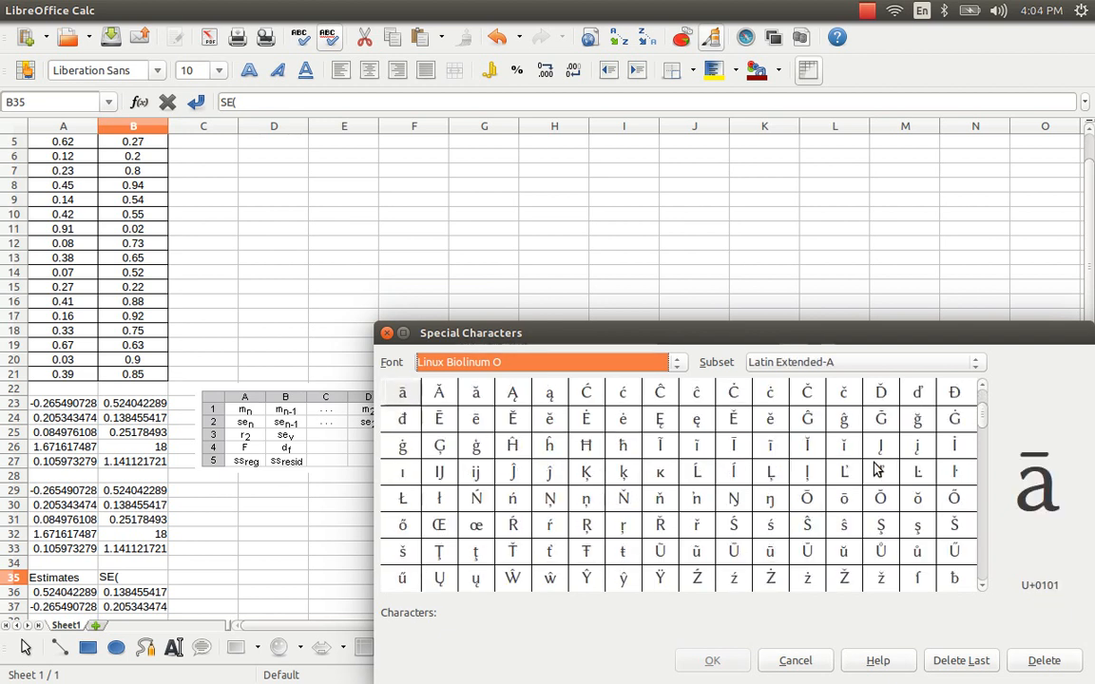
scroll(877, 469, down, 1)
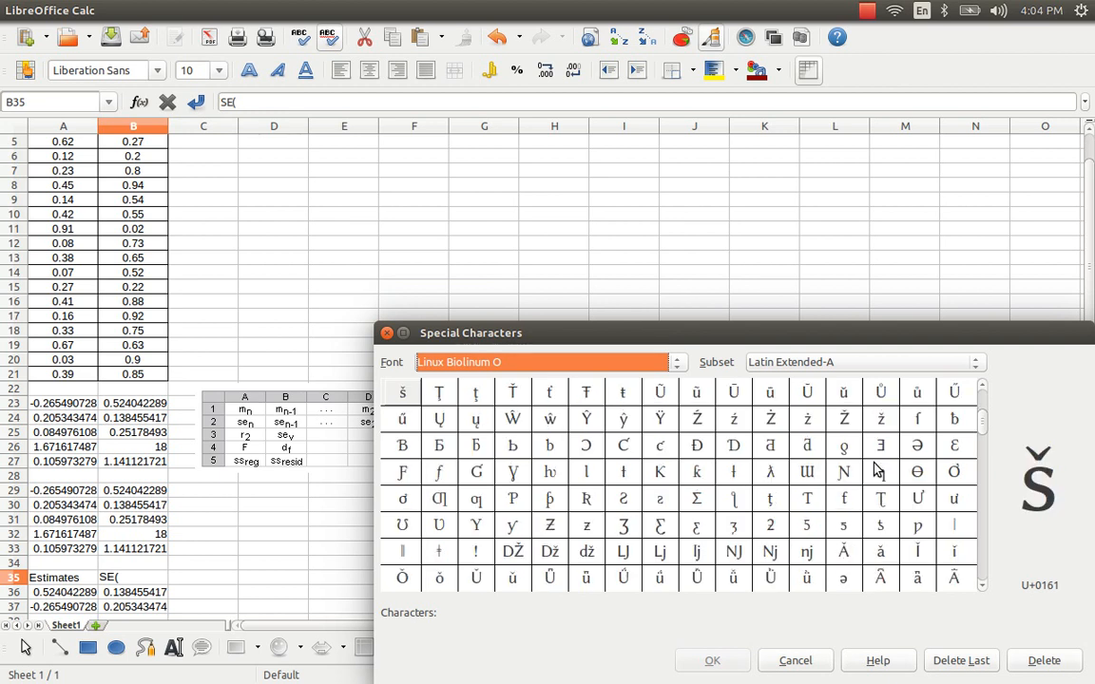
scroll(875, 469, down, 2)
scroll(893, 504, down, 2)
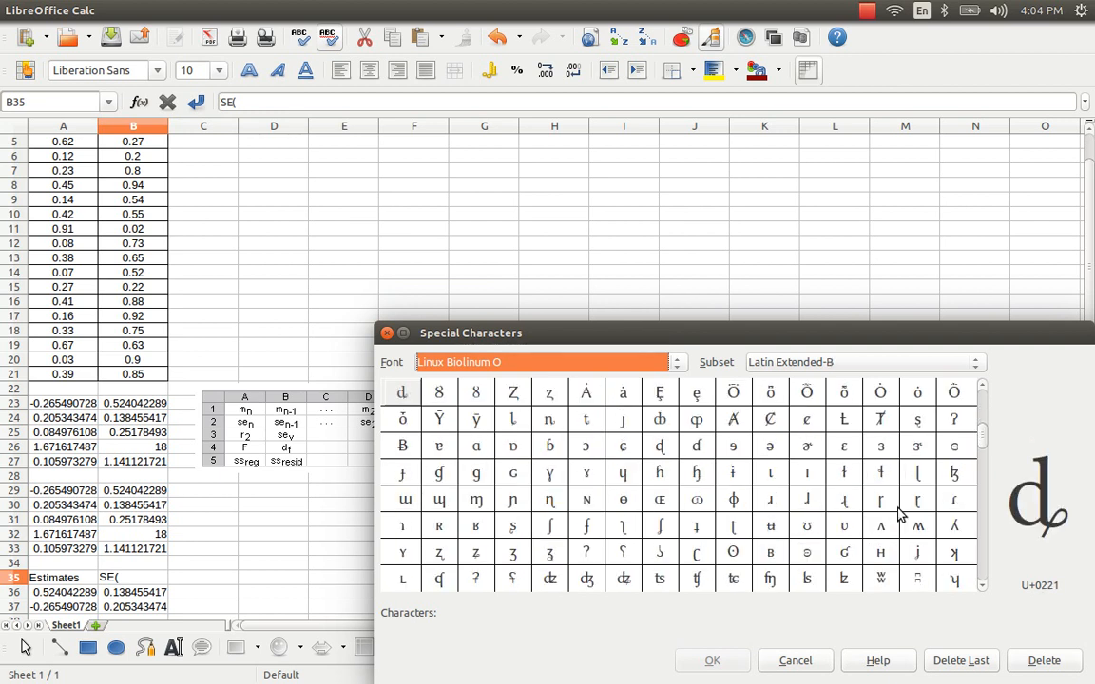
scroll(901, 514, down, 2)
scroll(902, 515, down, 7)
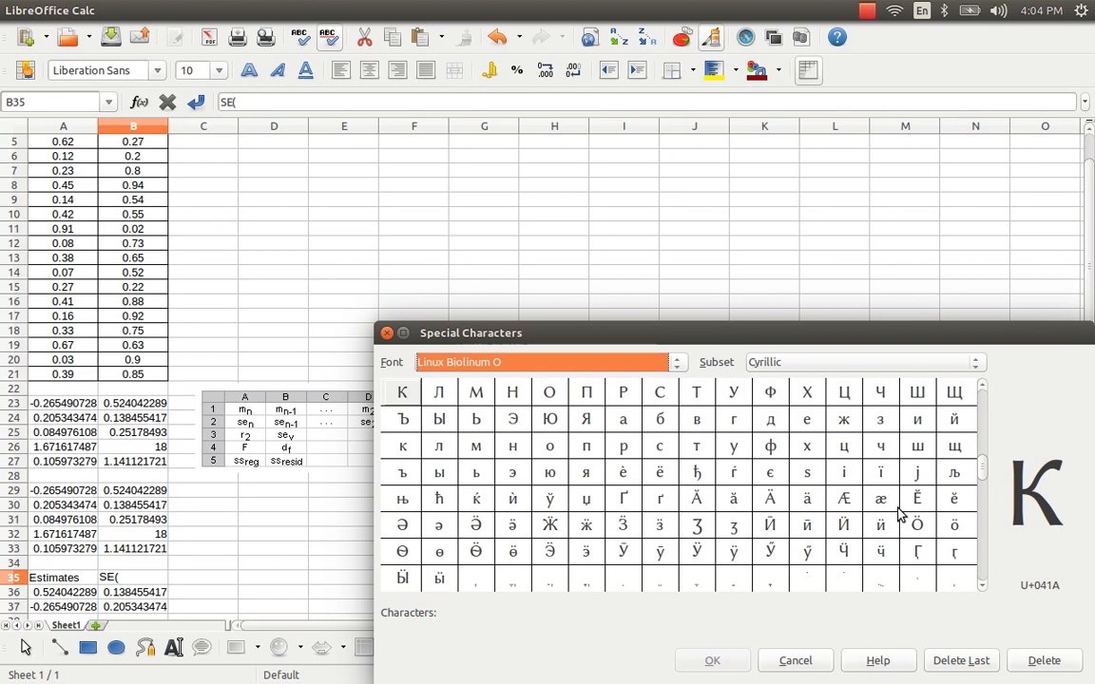
scroll(902, 514, up, 2)
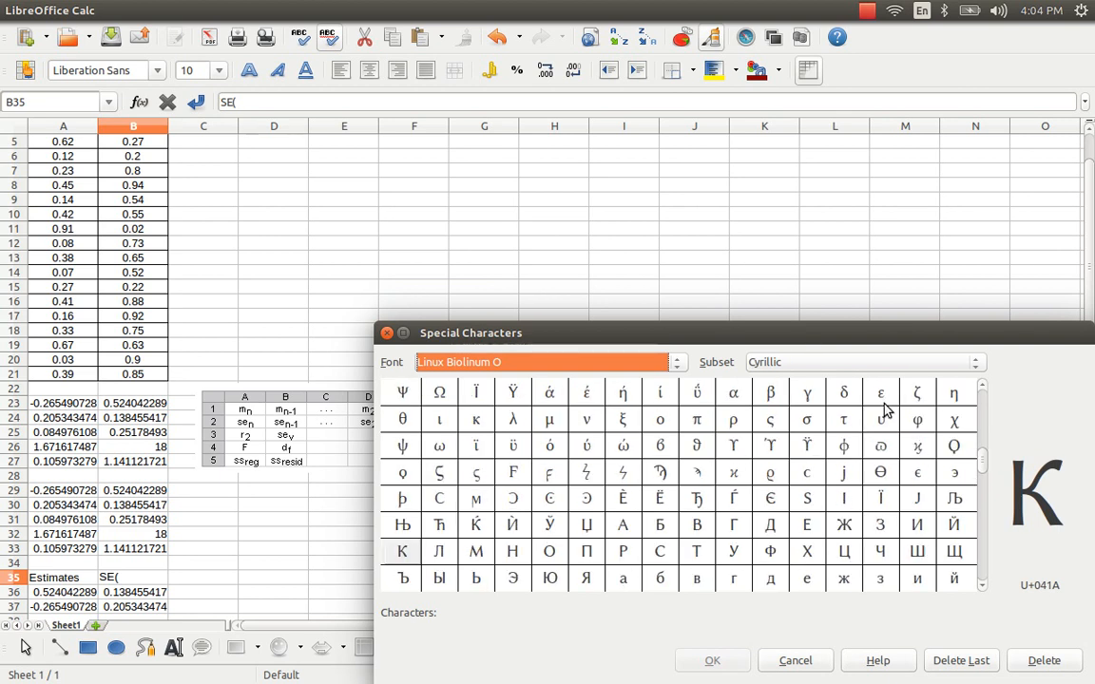
click(775, 395)
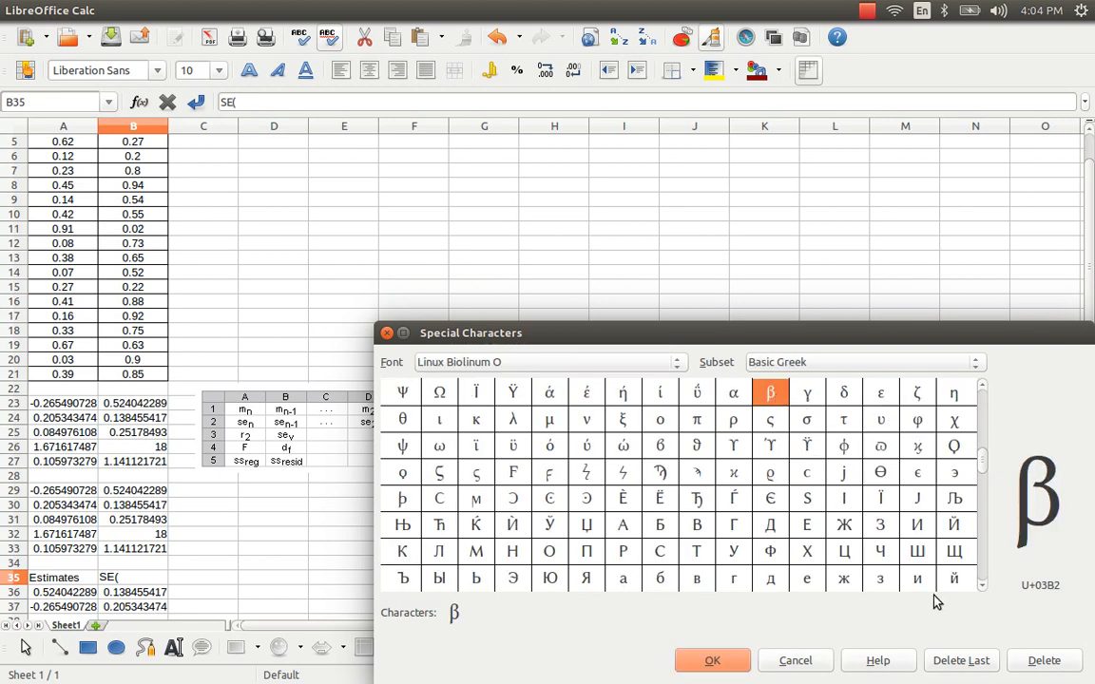
click(712, 661)
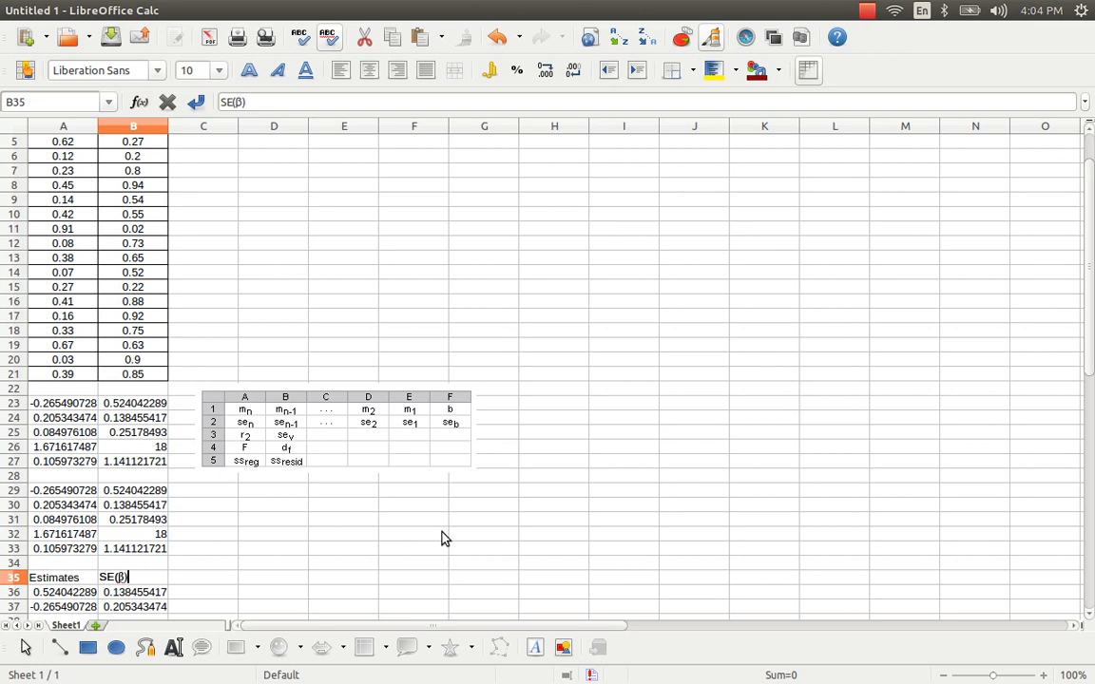
Close the parenthesis of the B35 heading to read SE(β) and enter the heading t in C35
text())
key(Return)
key(Right)
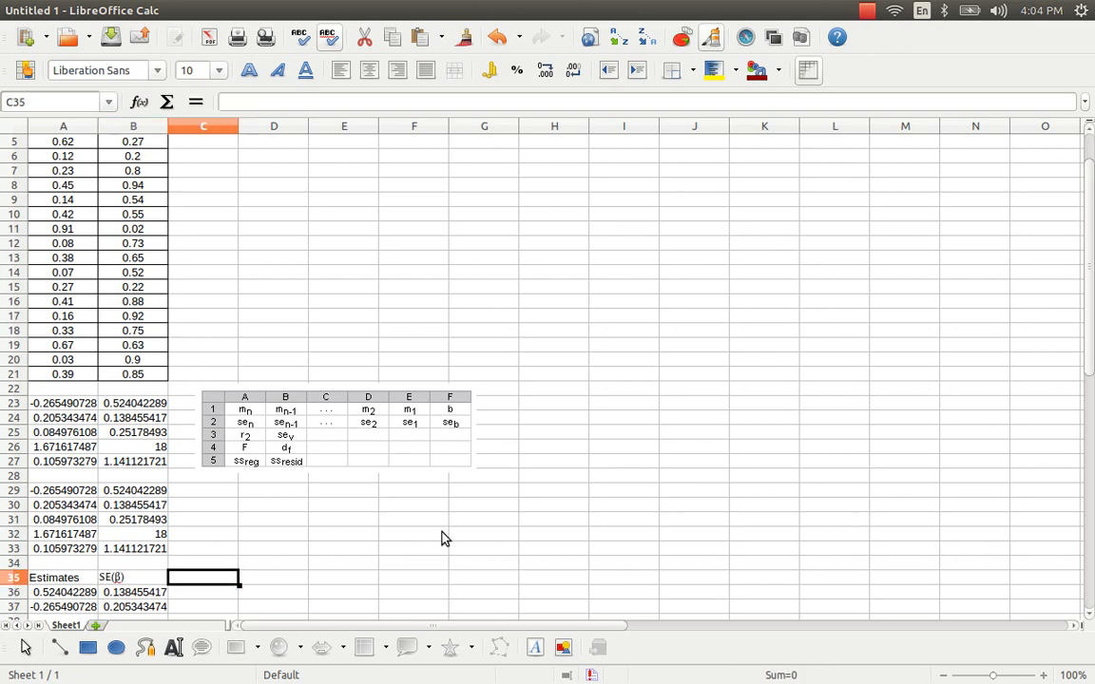
text(t)
key(Return)
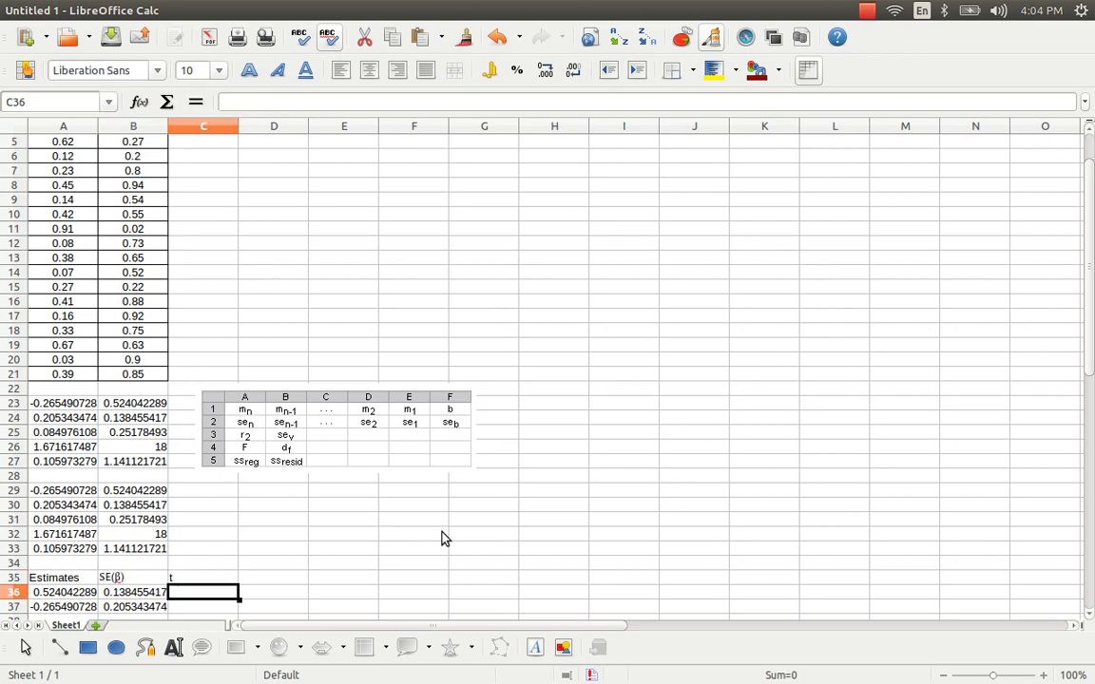
Begin a formula with an equals sign in C36 under the t heading
key(Left)
key(Left)
key(Right)
key(Right)
text(=)
Switch to gnome-paint and handwrite (β̂0) in blue after SE in the denominator of the β0 t formula
key(alt+Tab)
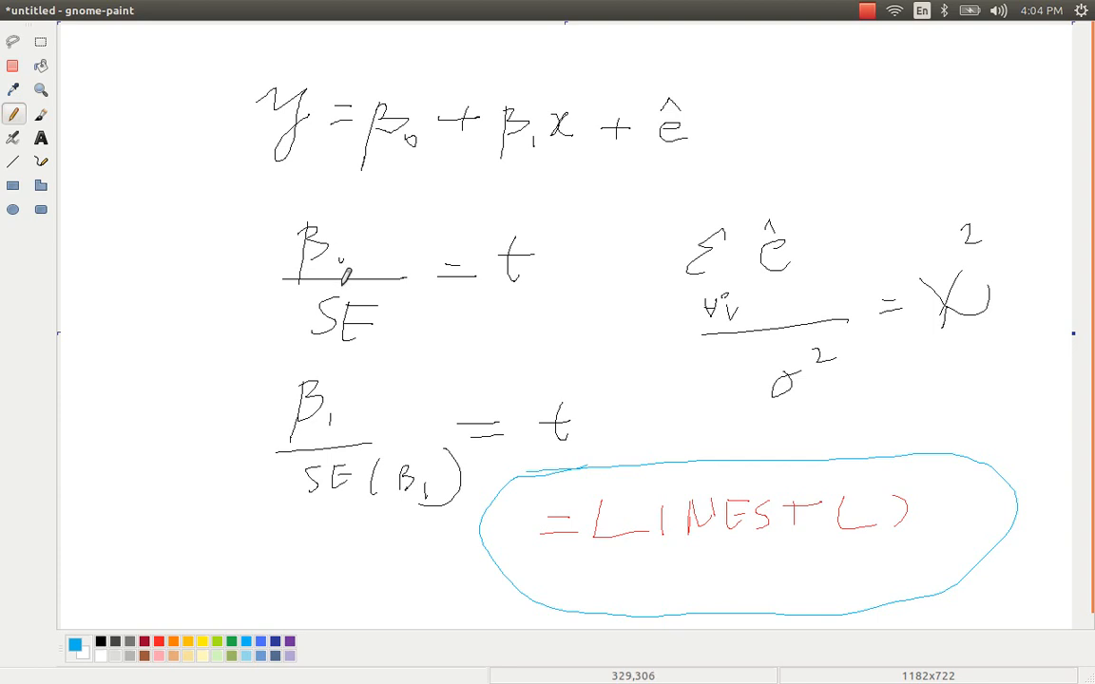
mouse_move(391, 313)
mouse_down()
mouse_move(388, 338)
mouse_move(412, 338)
mouse_move(412, 352)
mouse_move(415, 328)
mouse_move(438, 339)
mouse_up()
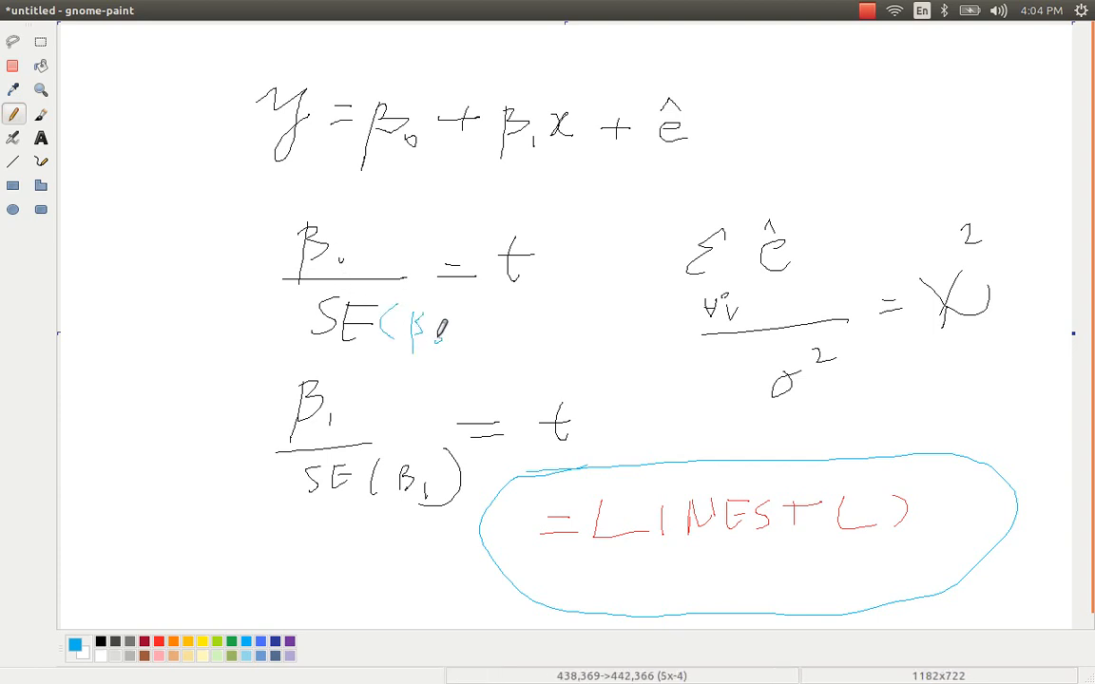
mouse_move(410, 301)
mouse_down()
mouse_move(424, 303)
mouse_move(435, 342)
mouse_up()
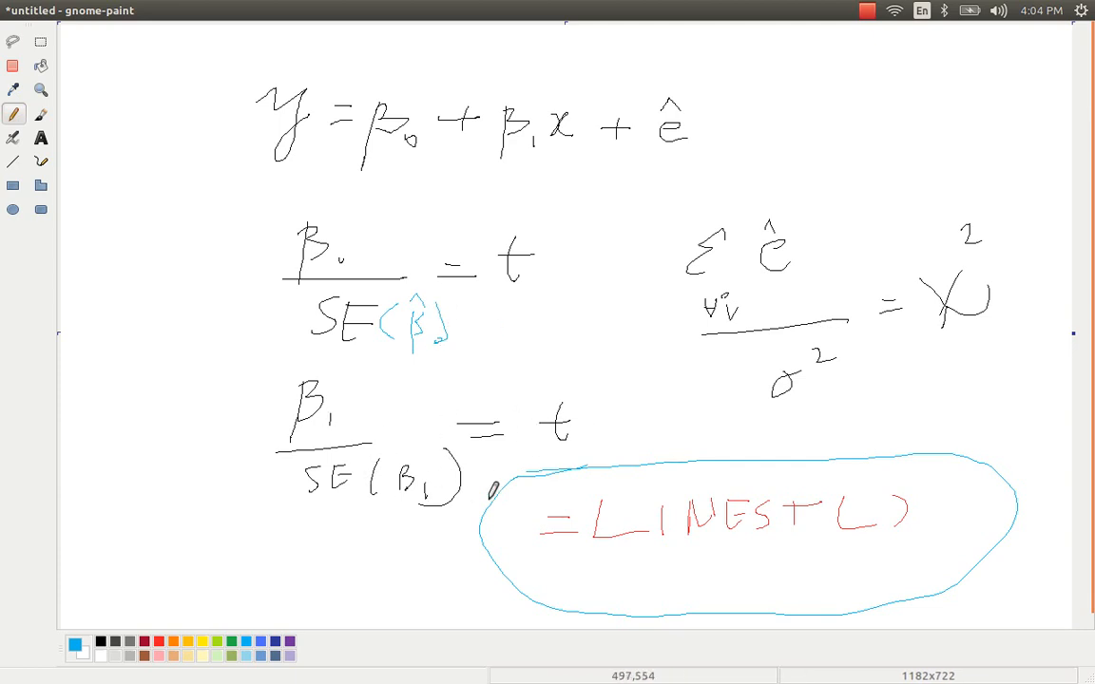
Switch back to LibreOffice Calc and complete the C36 formula as =A36/B36, dividing the estimate by its standard error
key(alt+Tab)
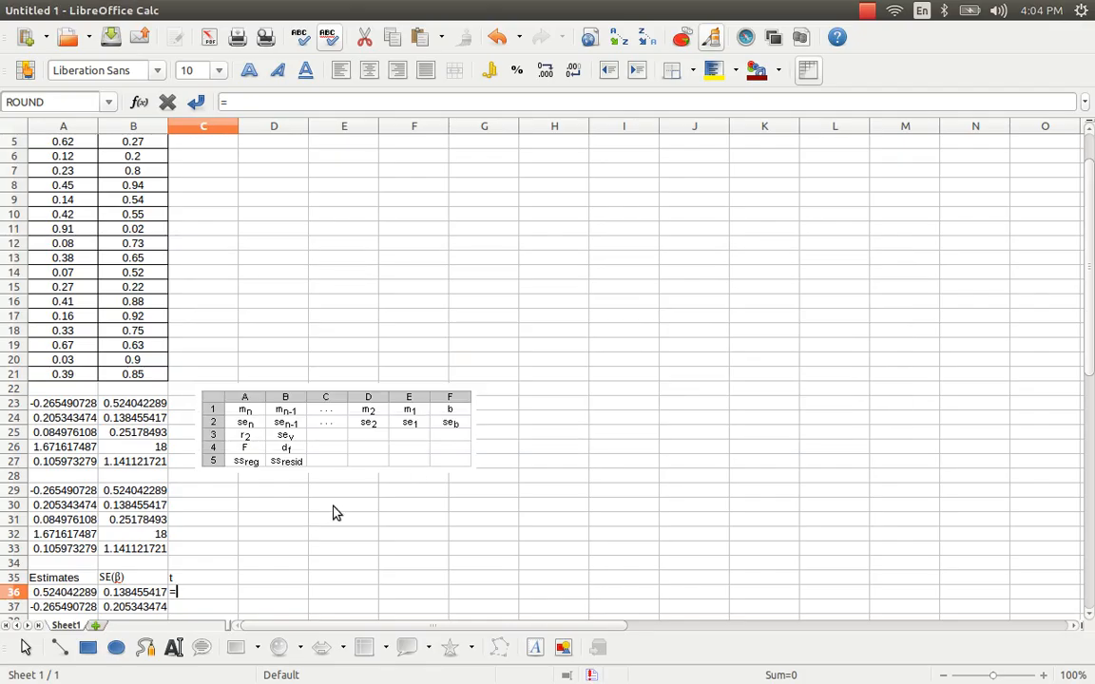
key(Left)
key(Left)
text(/)
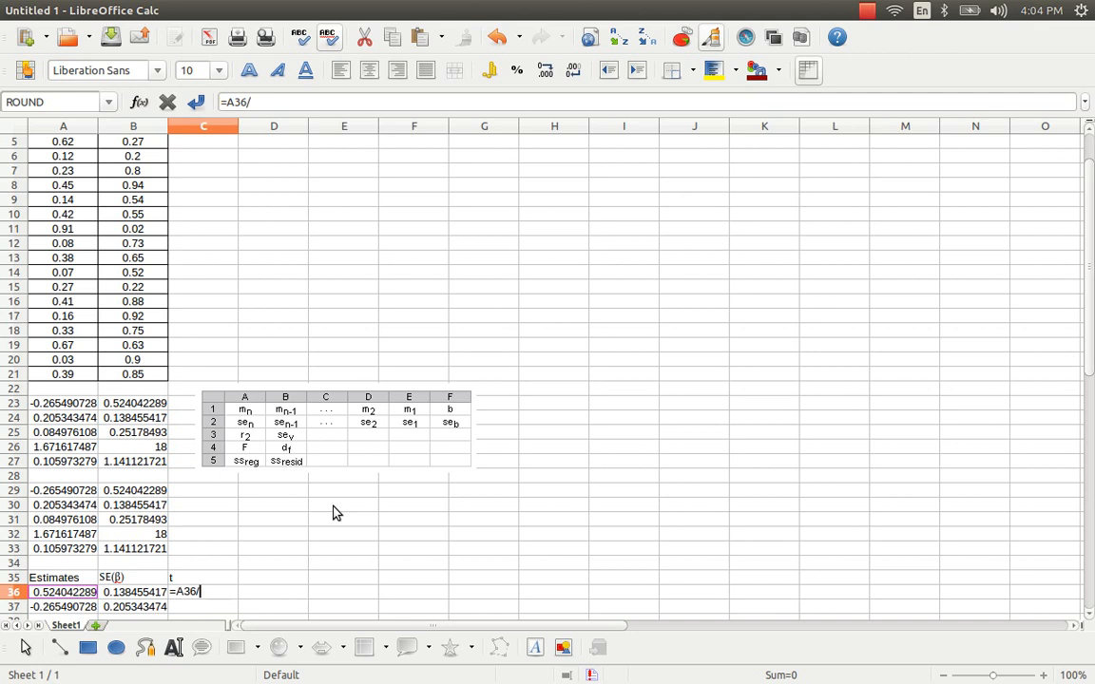
key(Left)
key(Return)
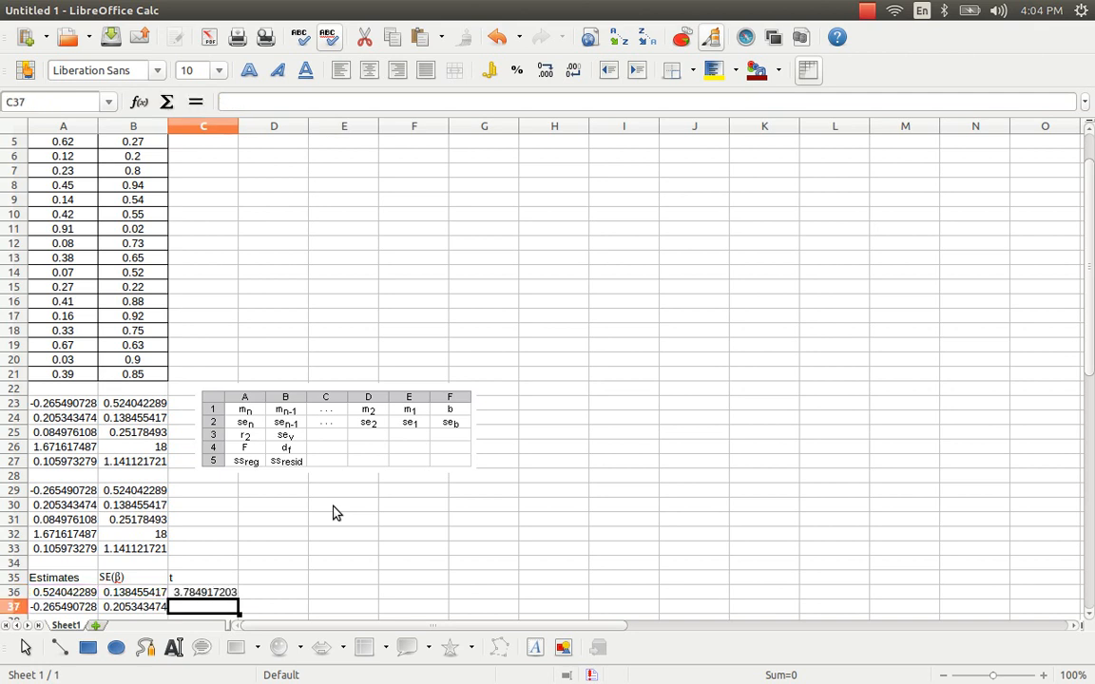
Copy the t formula from C36 to C37 so that it calculates =A37/B37
key(Up)
key(Down)
key(Up)
key(ctrl+c)
key(Down)
key(ctrl+v)
key(Up)
key(Down)
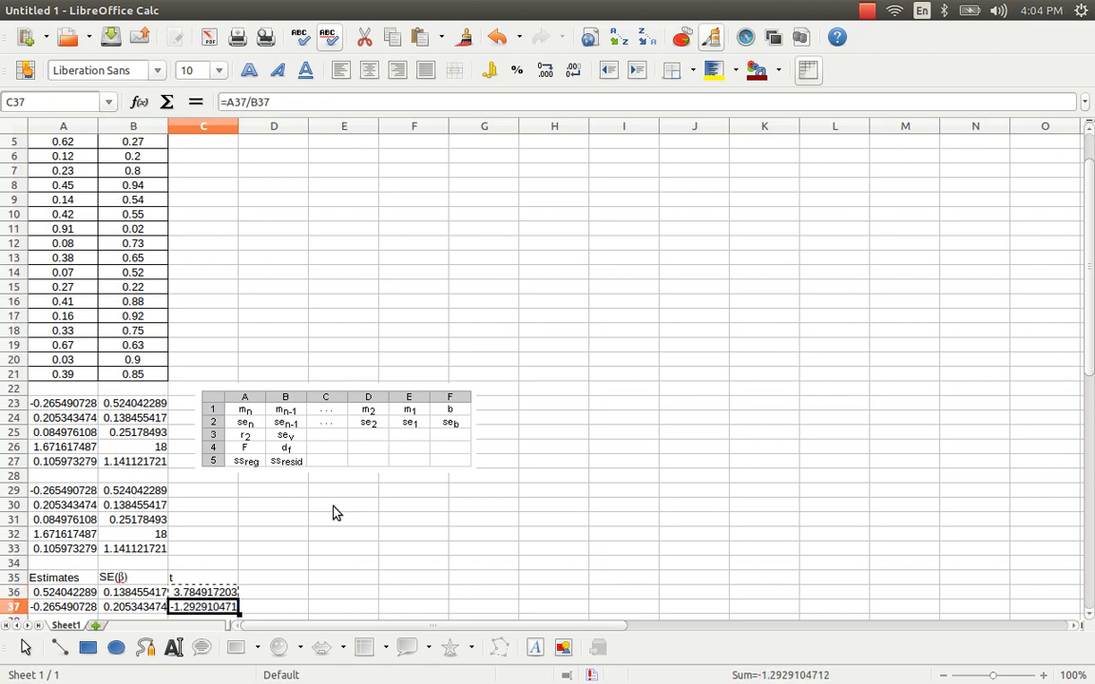
Enter the heading p value in D35 beside the t heading
key(Left)
key(Left)
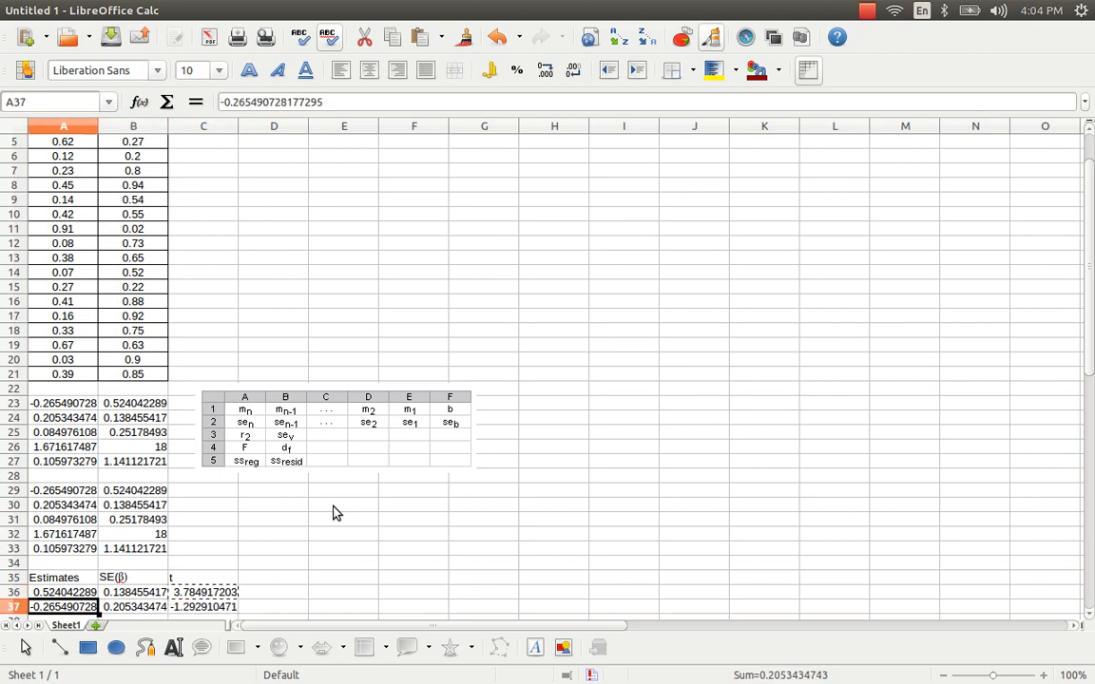
key(Right)
key(Right)
key(Up)
key(Right)
key(Up)
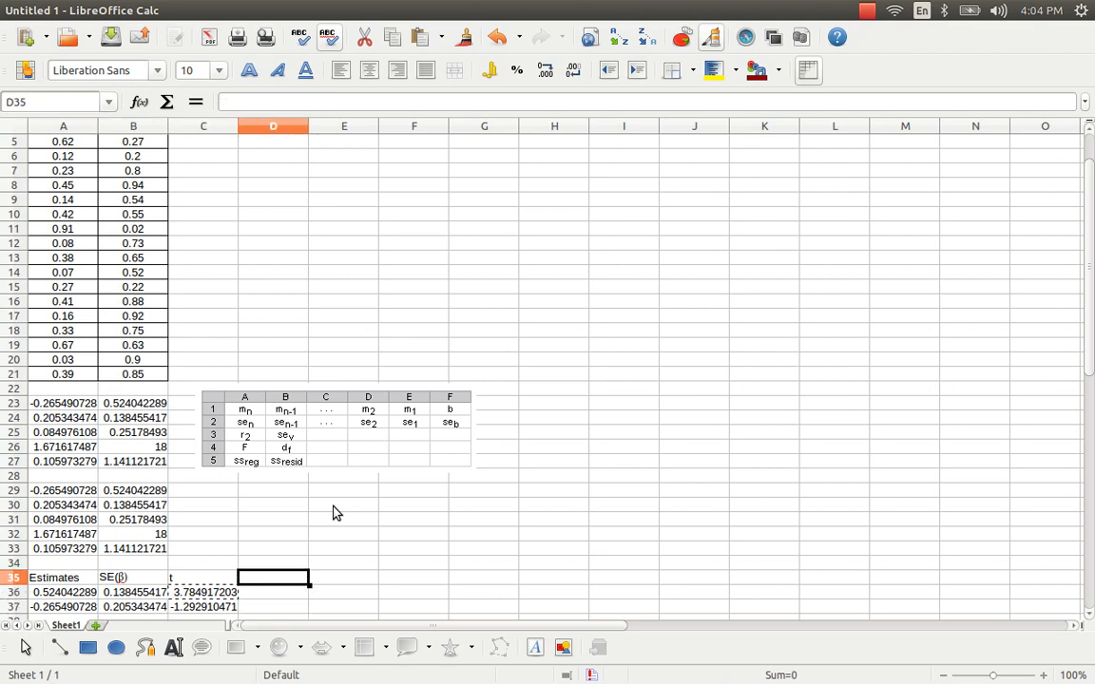
text(p value)
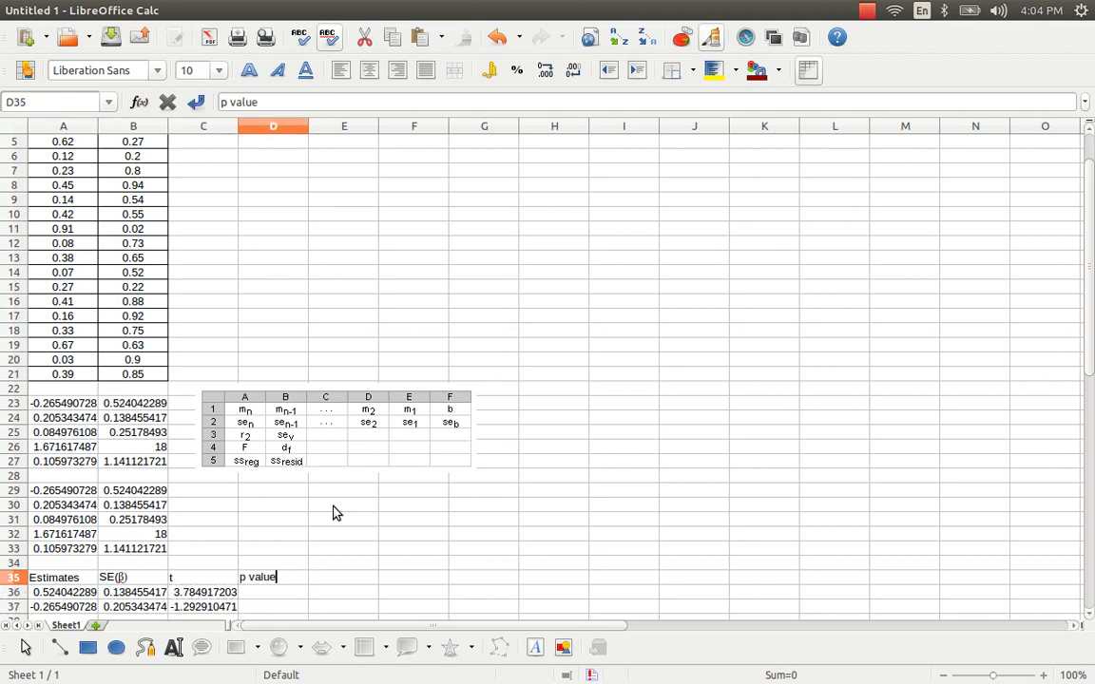
key(Return)
Enter the formula =TDIST(C36, 19) in D36 for the first p value
text(\)
key(BackSpace)
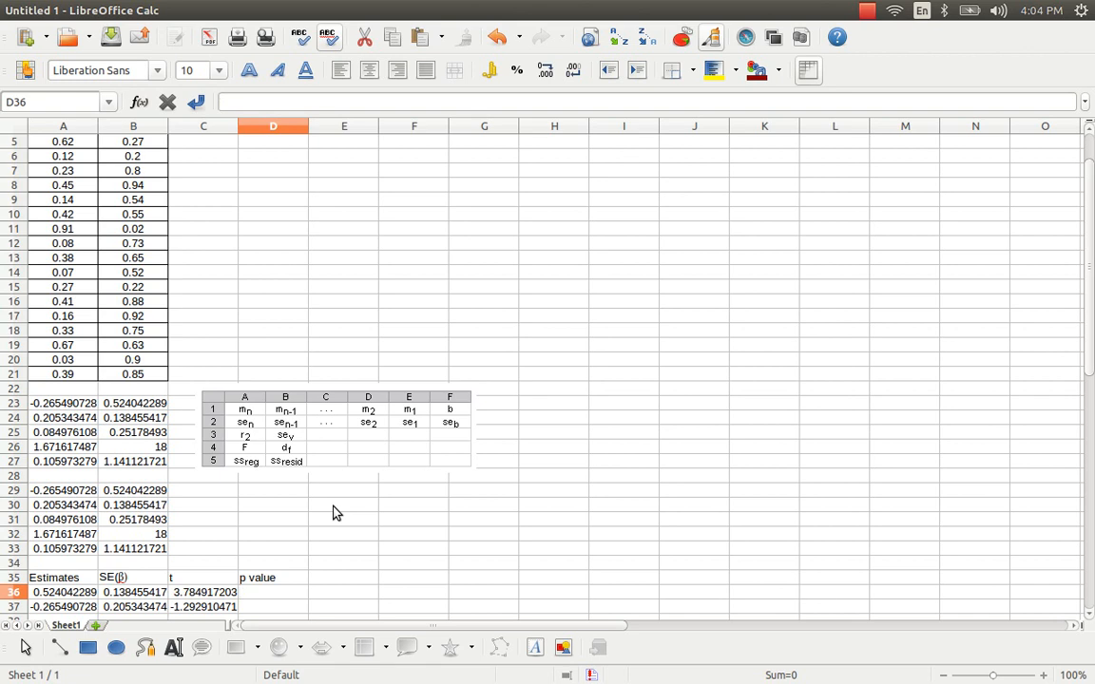
text(=tdist()
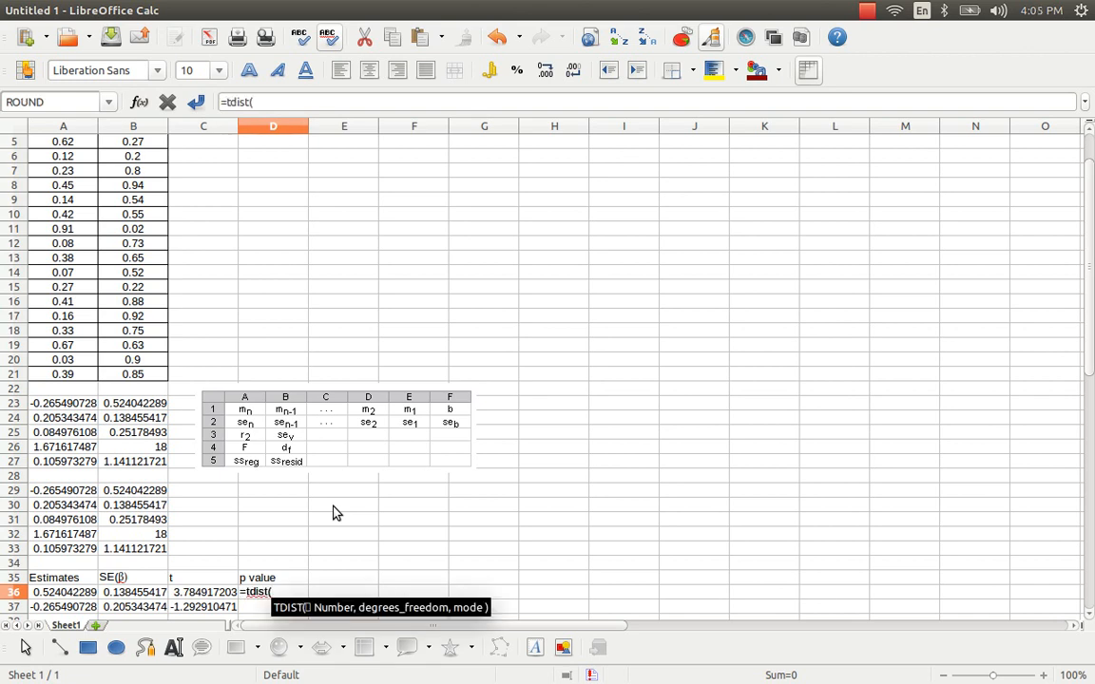
key(Left)
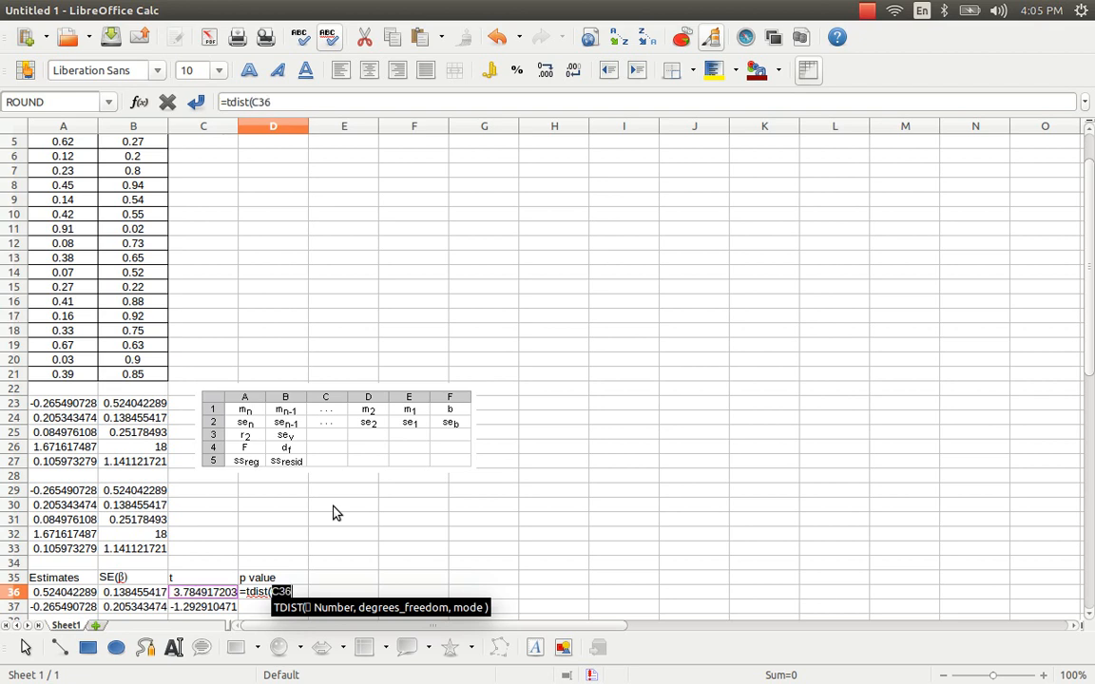
text(,)
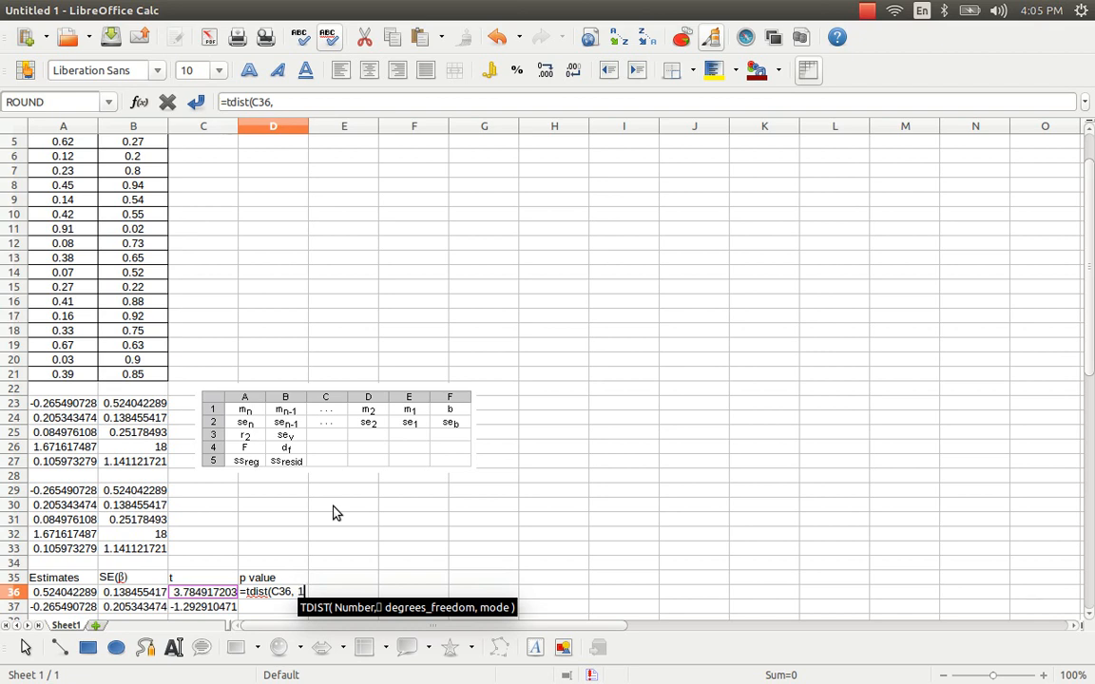
text(19)
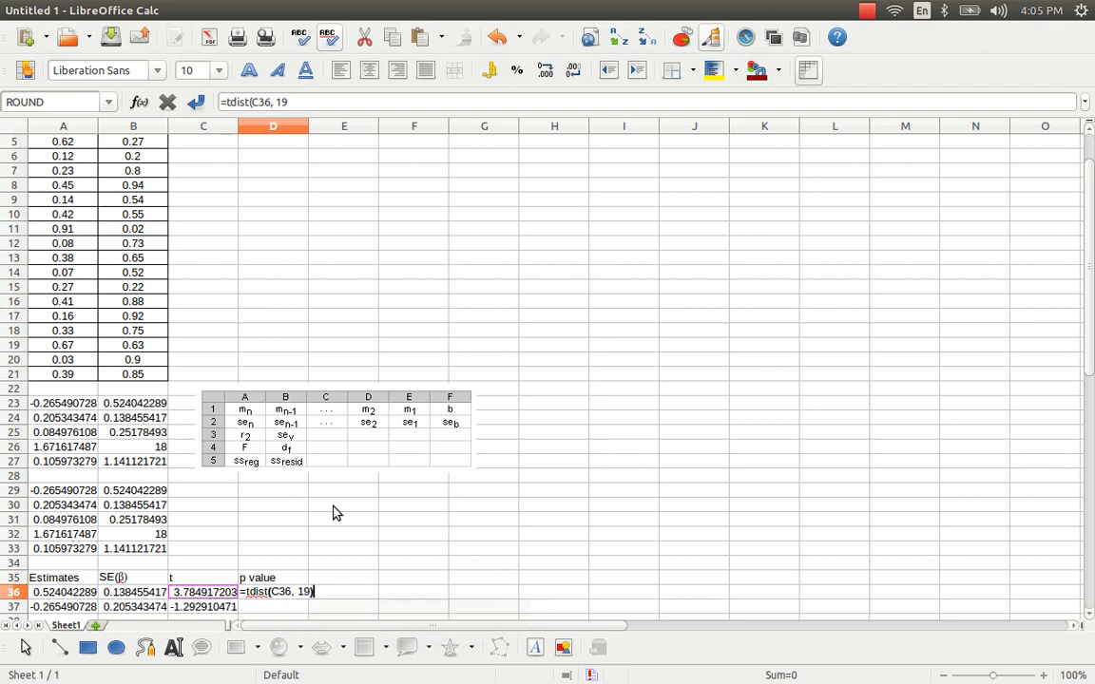
key(Return)
key(Up)
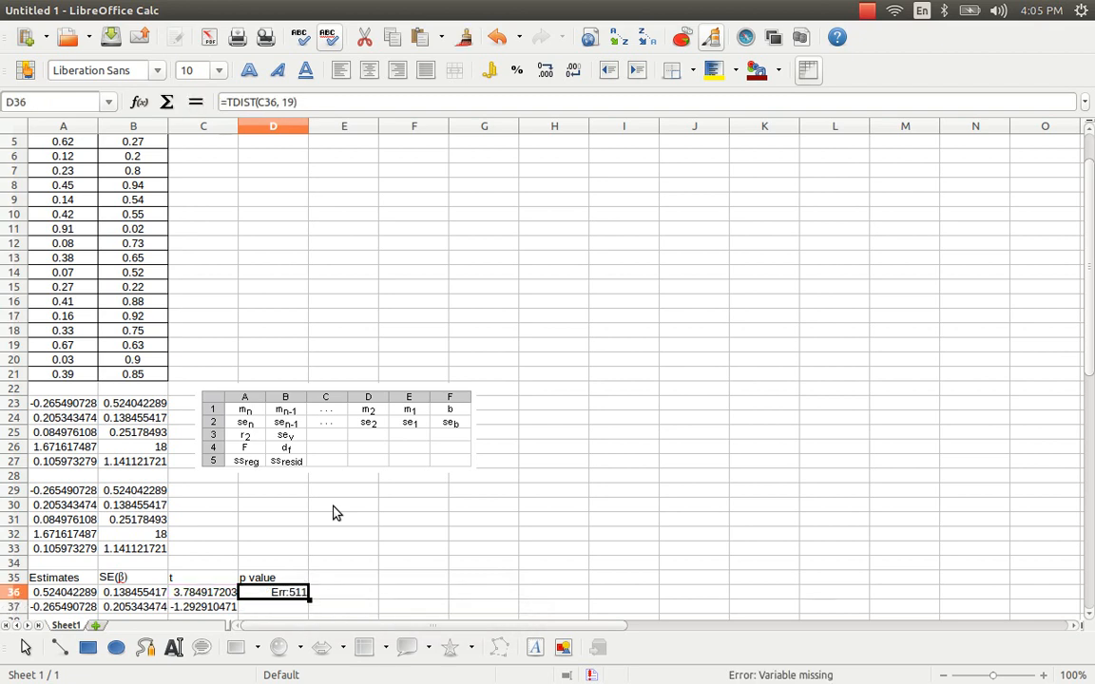
Add mode 1 as the third argument of the D36 formula, making it =TDIST(C36, 19, 1)
key(F2)
key(Left)
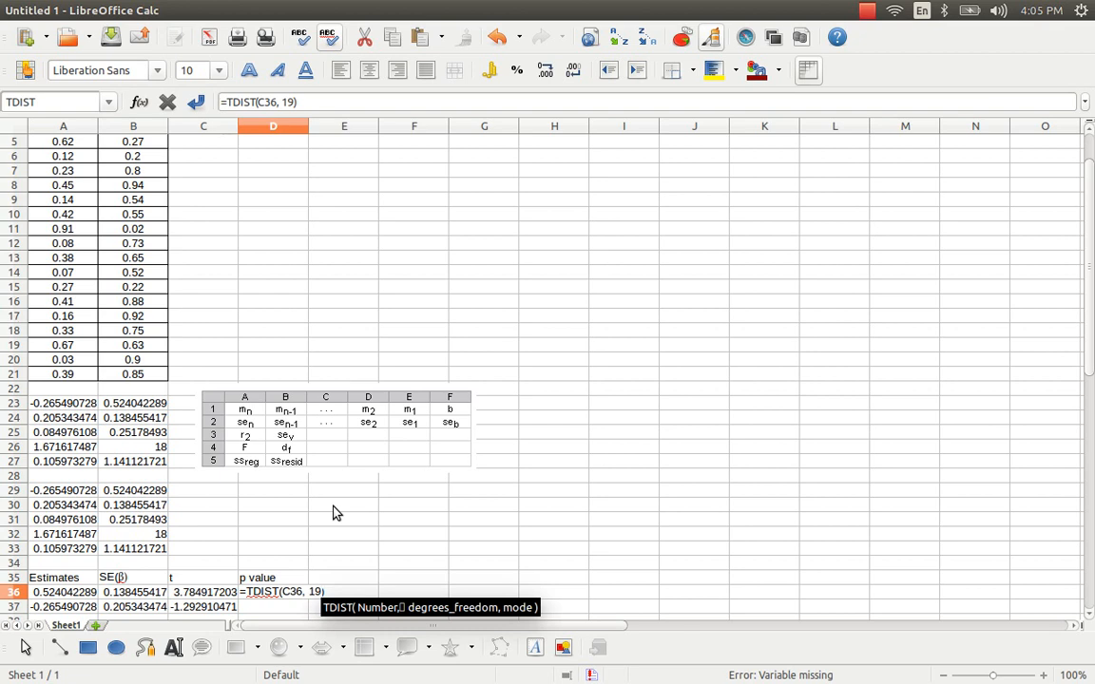
text(, )
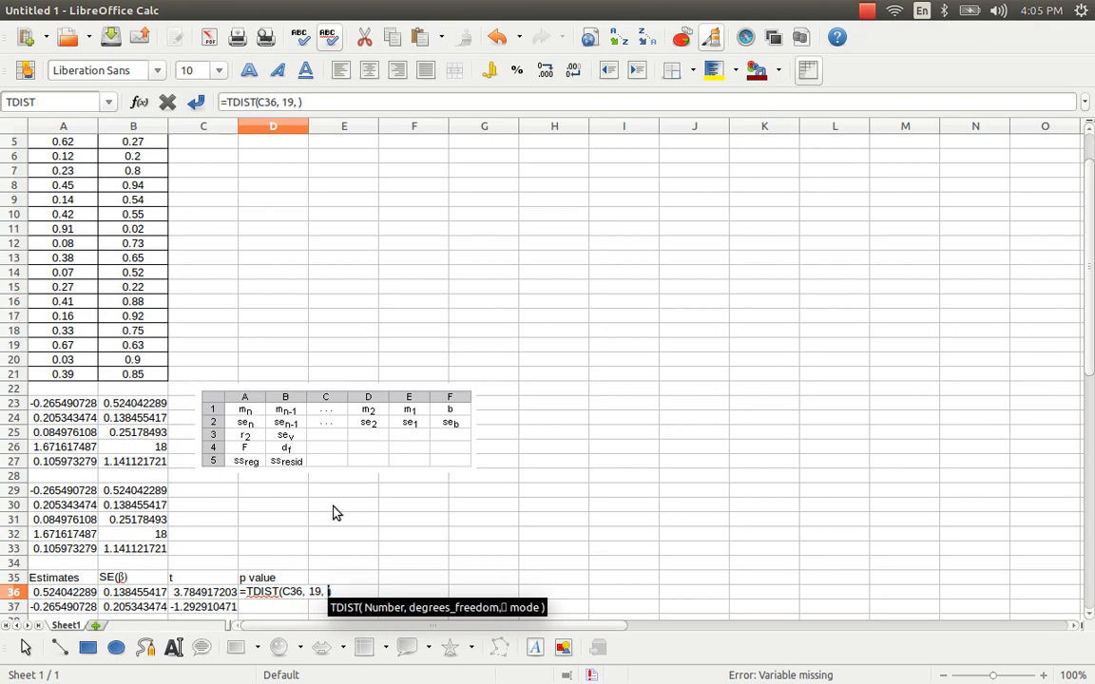
text(1)
key(Return)
key(Up)
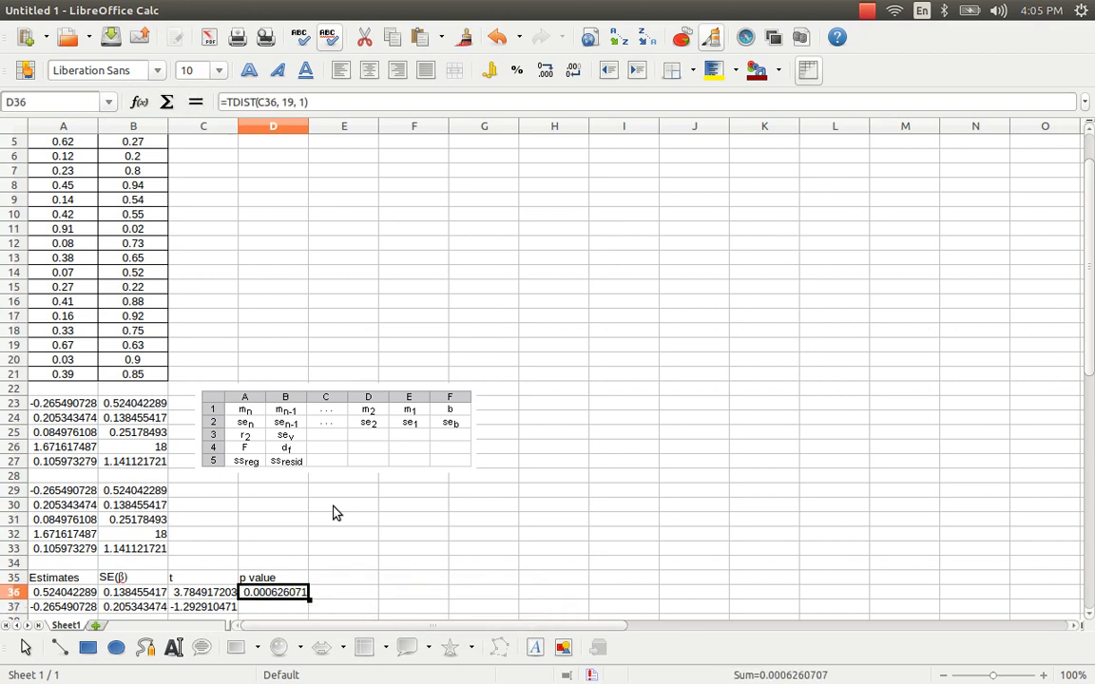
Copy the p value formula from D36 to D37 so that it calculates =TDIST(C37, 19, 1)
key(Left)
key(Right)
key(Down)
key(ctrl+v)
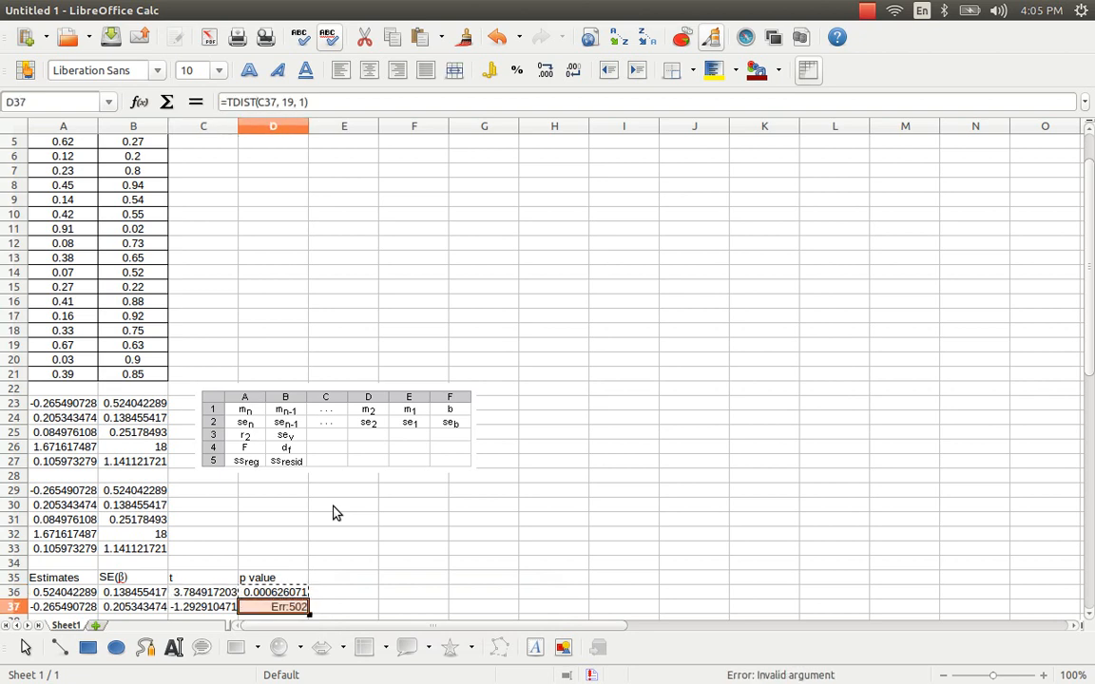
Wrap the C37 reference in the D37 formula in ABS, making it =TDIST(ABS(C37), 19, 1)
key(F2)
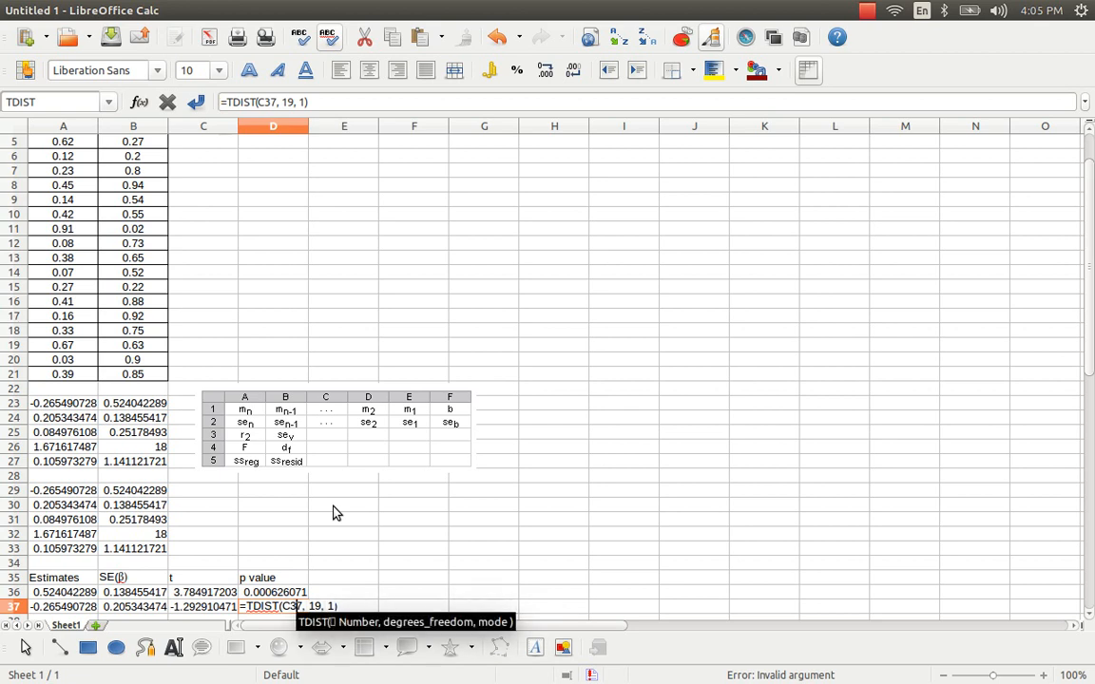
text(abs()
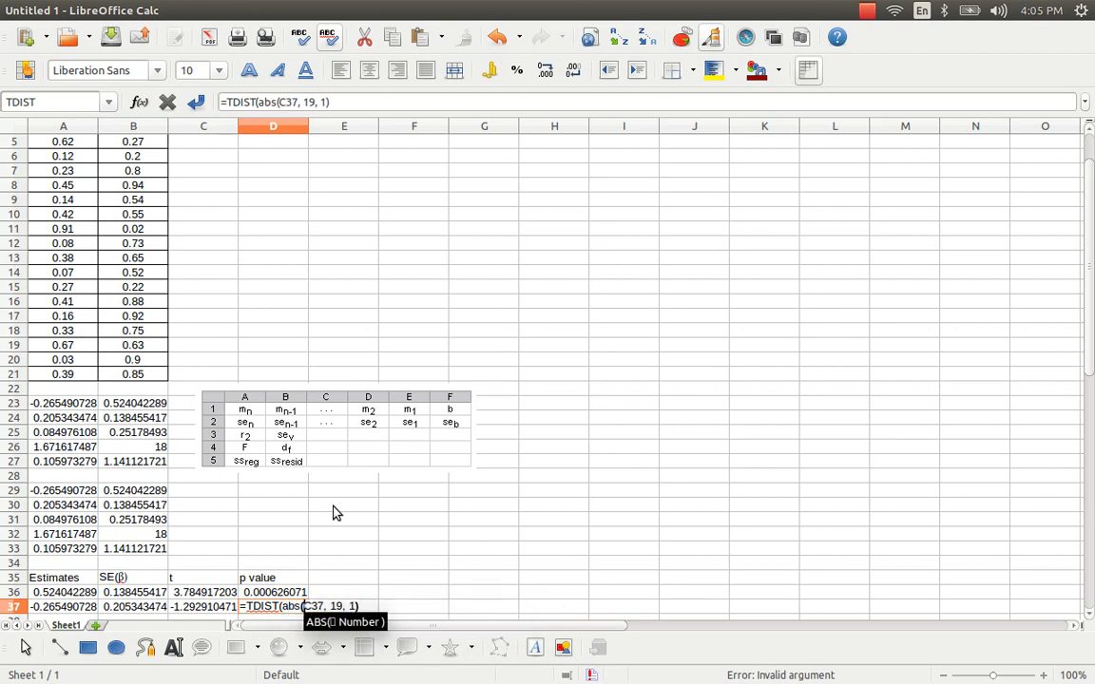
key(Right)
key(Right)
text())
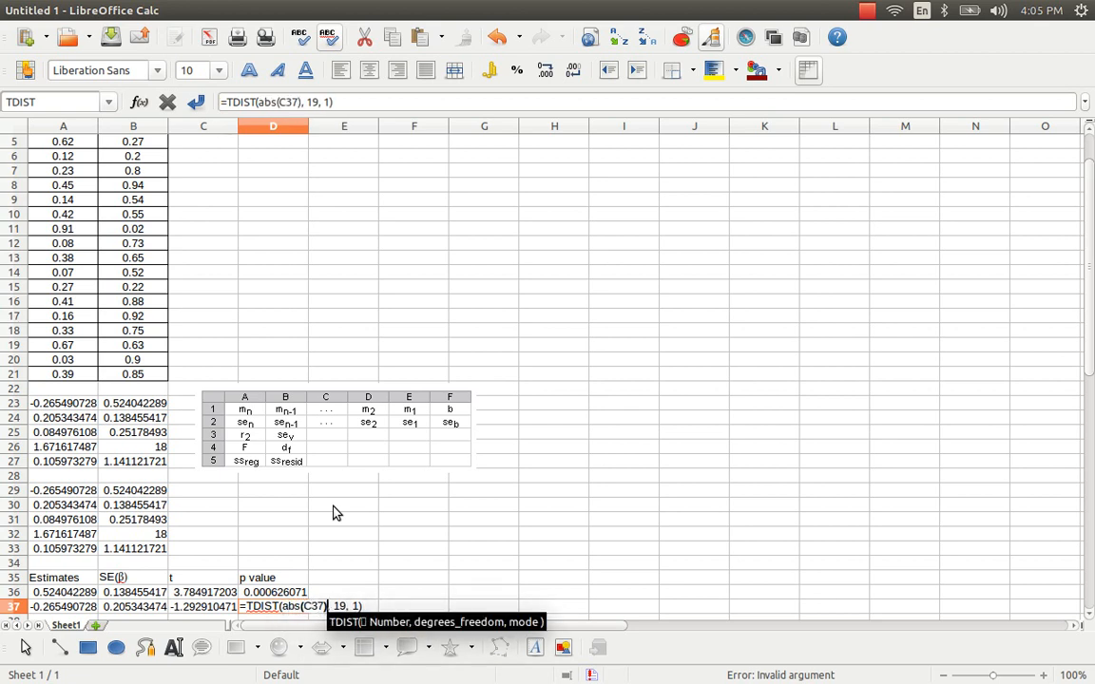
key(Return)
Examine the estimate, standard error, t statistic and p value across row 36 of the results table
key(Up)
key(Down)
key(Down)
key(Down)
key(Down)
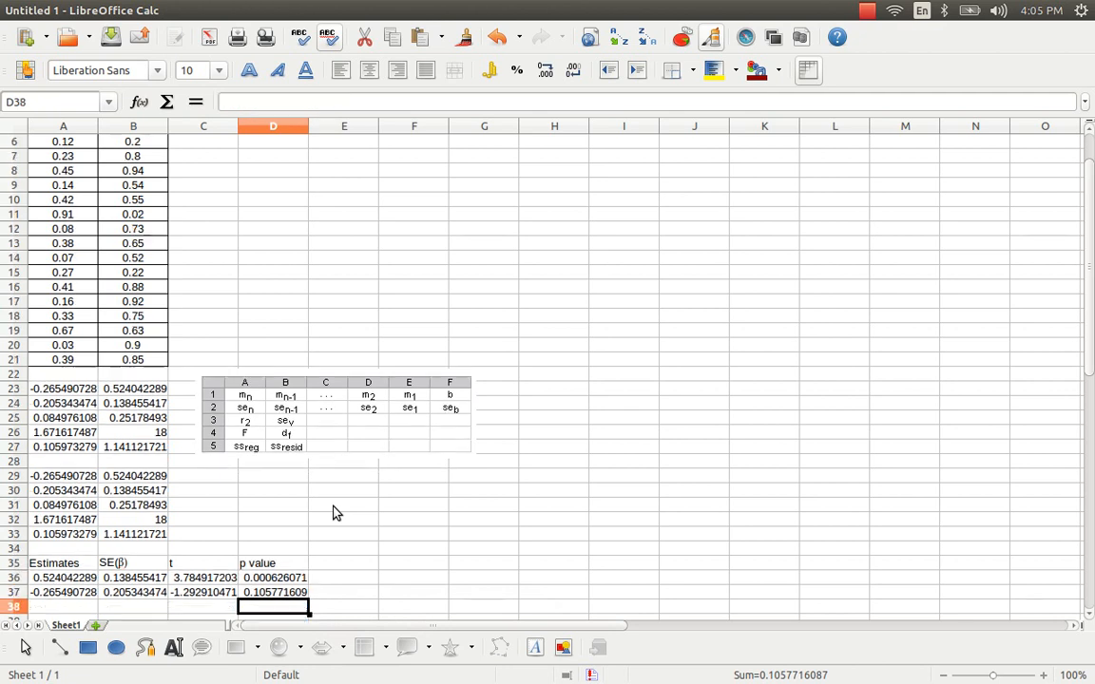
key(Up)
key(Up)
key(Up)
key(Up)
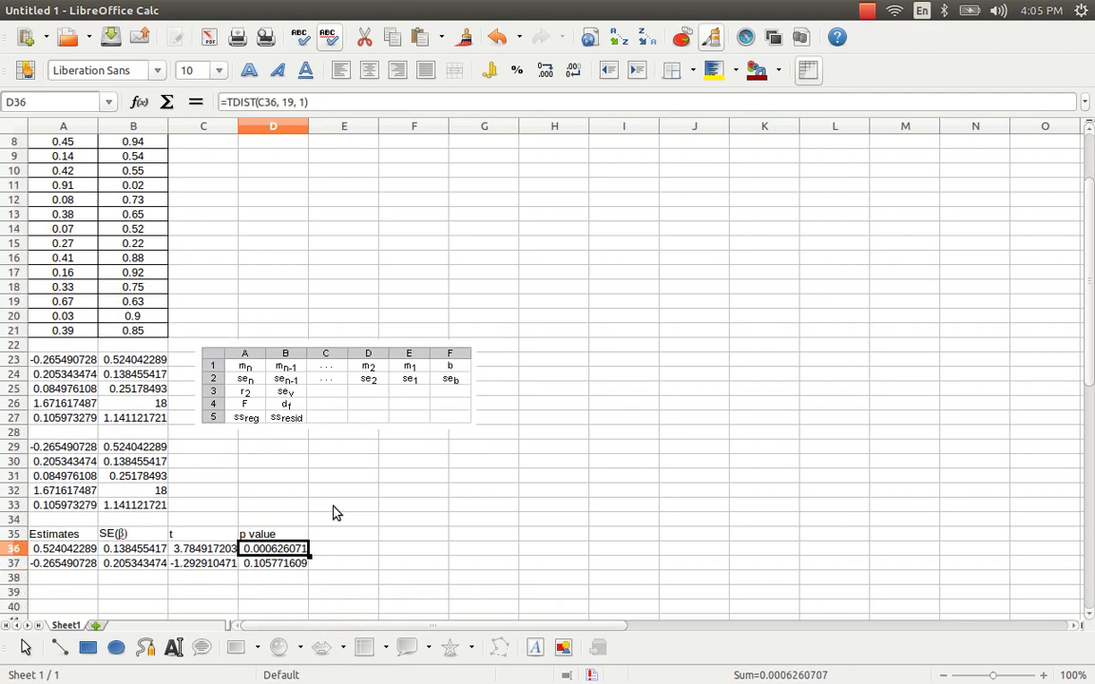
key(Left)
key(Left)
key(Left)
key(Right)
key(Right)
key(Right)
key(Left)
key(Left)
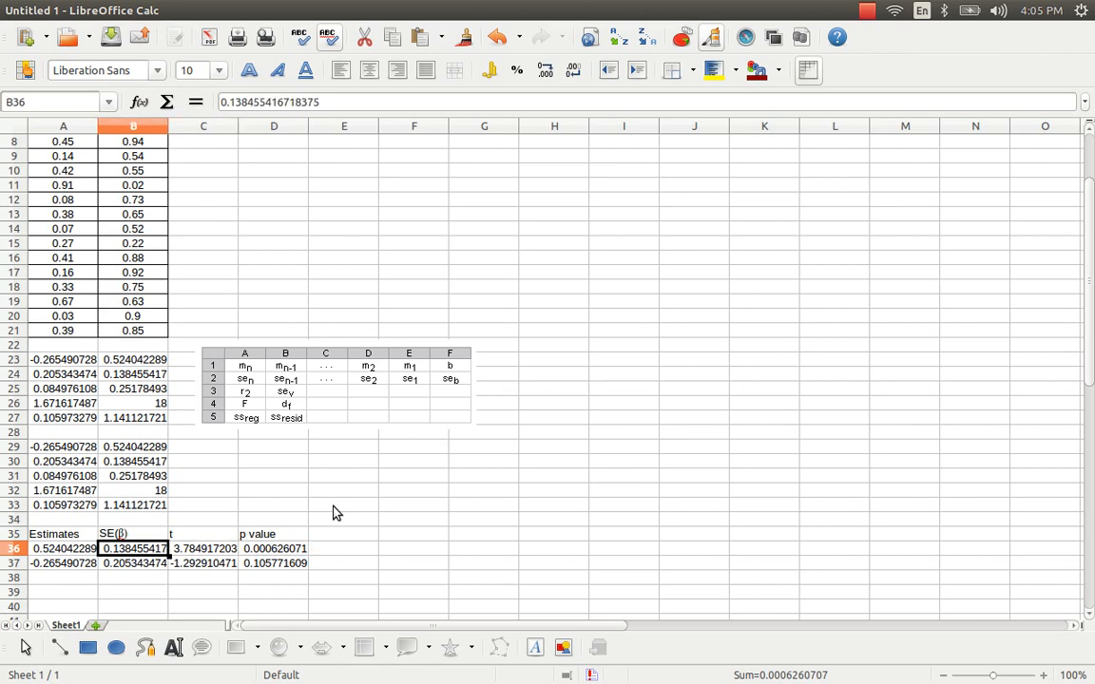
key(Right)
key(Right)
key(Left)
key(Left)
key(Left)
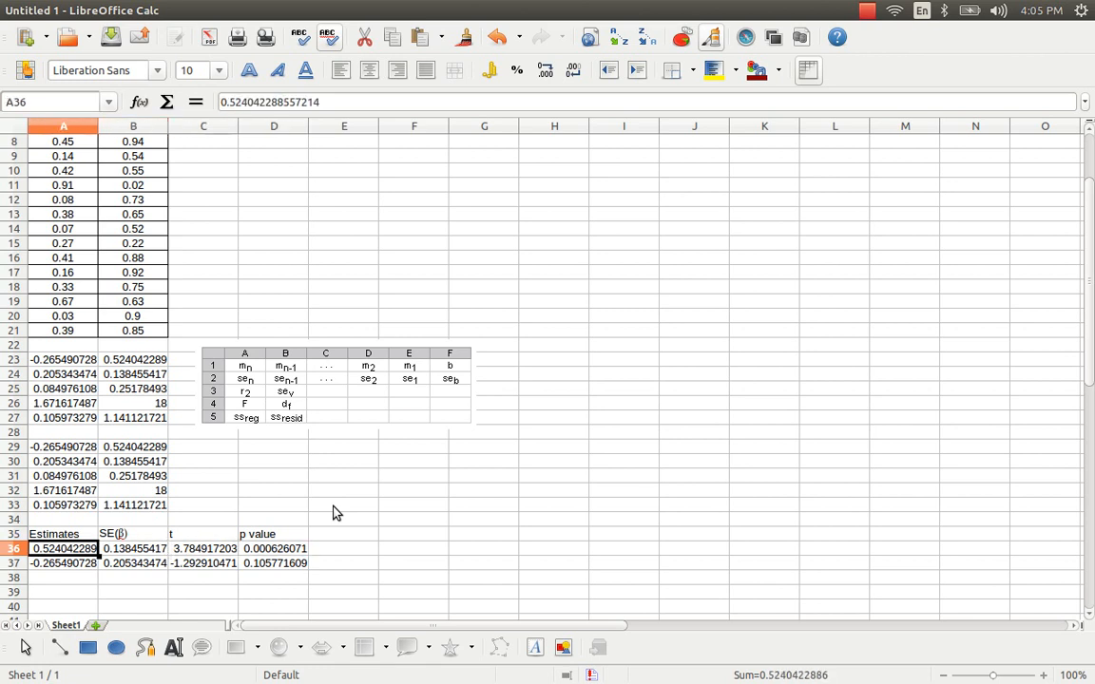
Compare the two estimates in A36 and A37, and the p values in D36 and D37
key(Down)
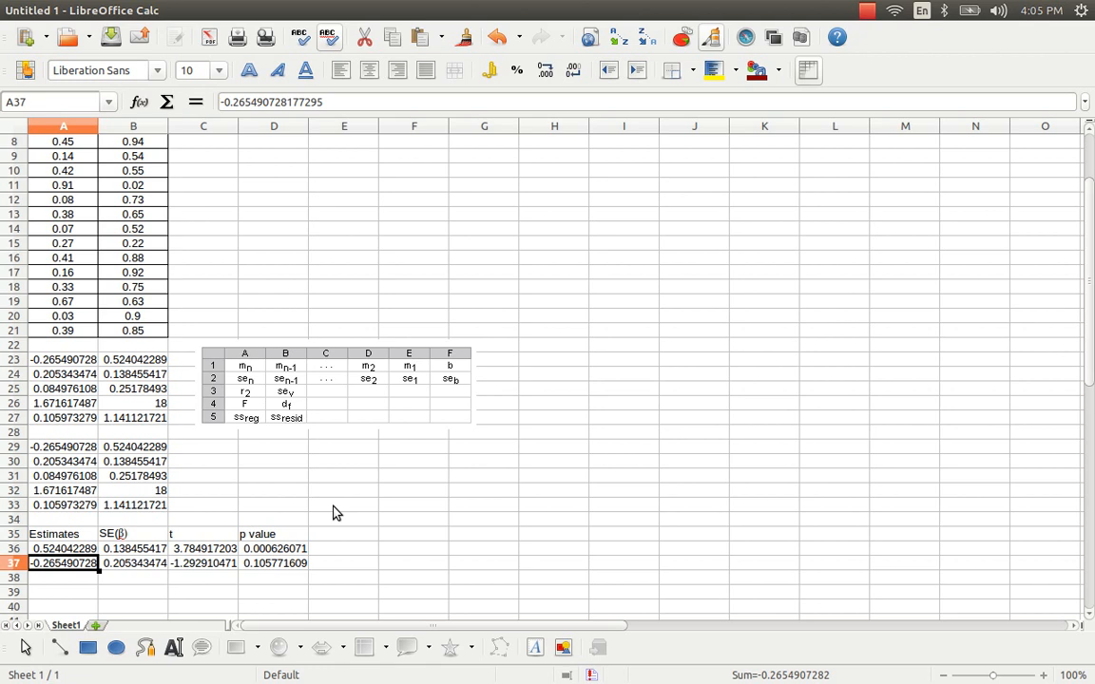
key(Up)
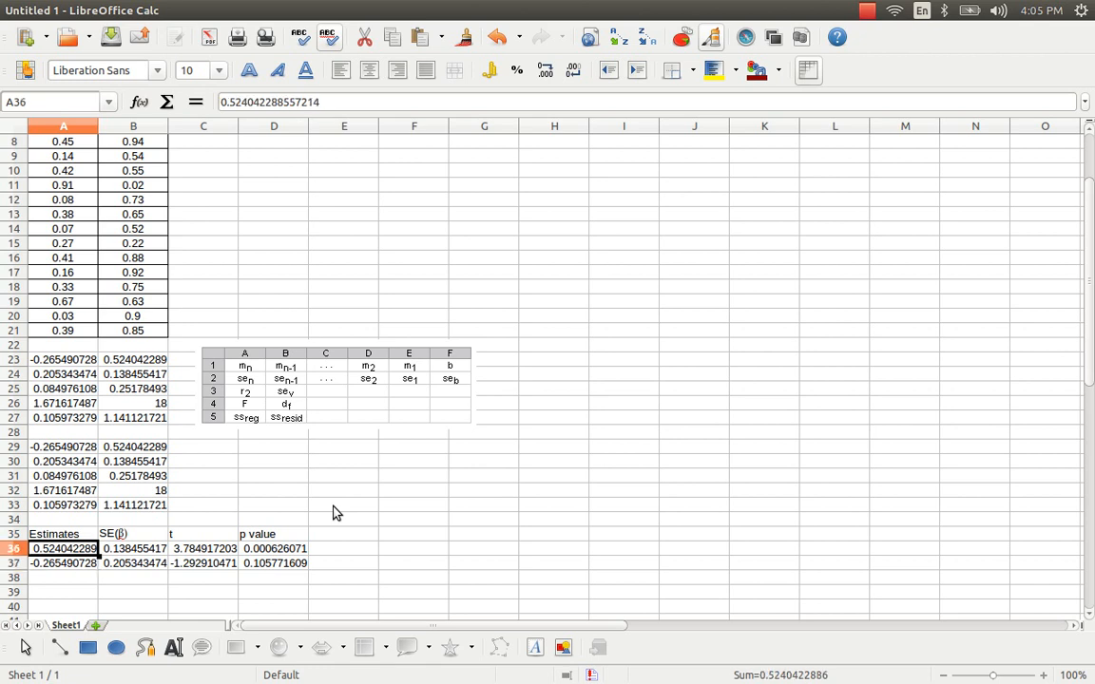
key(Down)
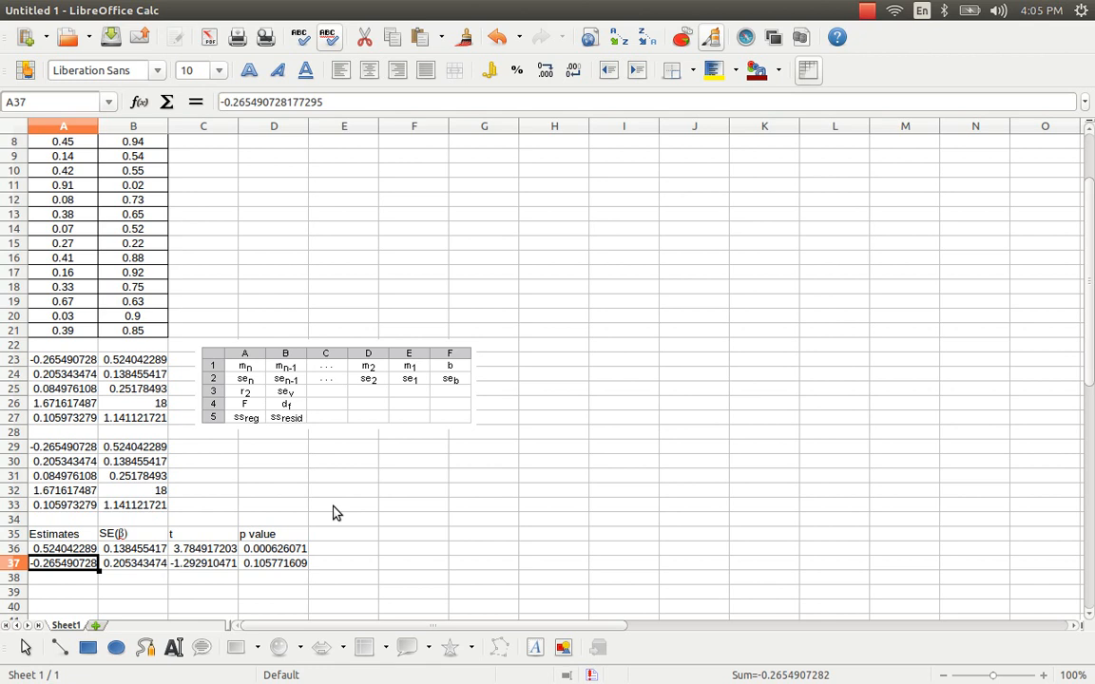
key(Up)
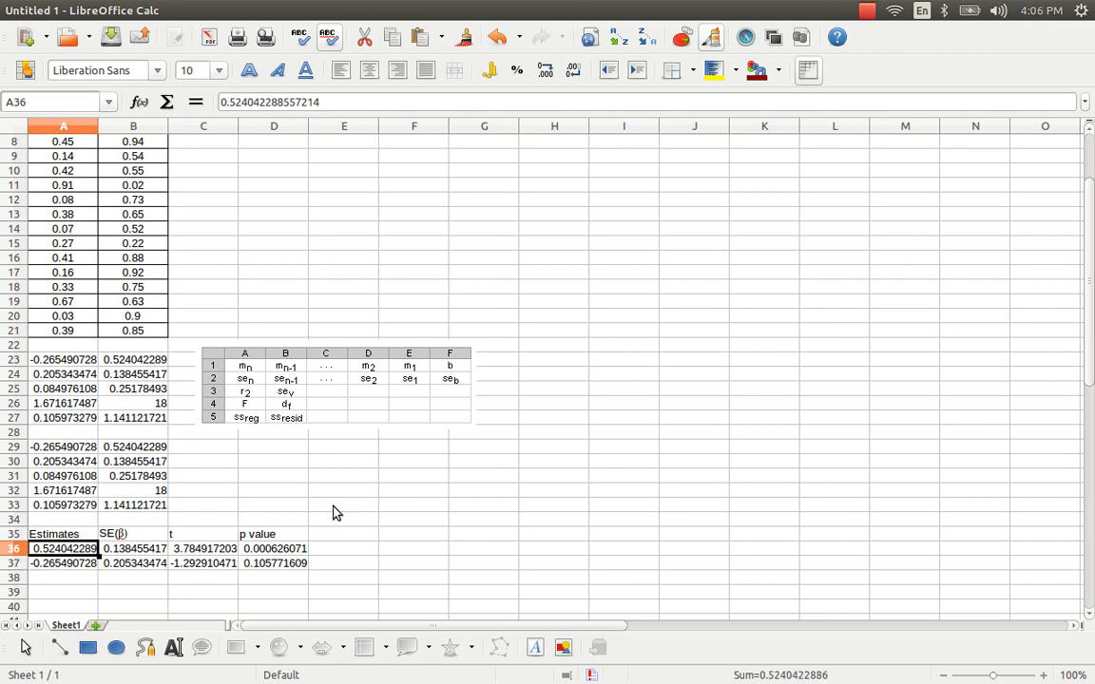
key(Right)
key(Right)
key(Right)
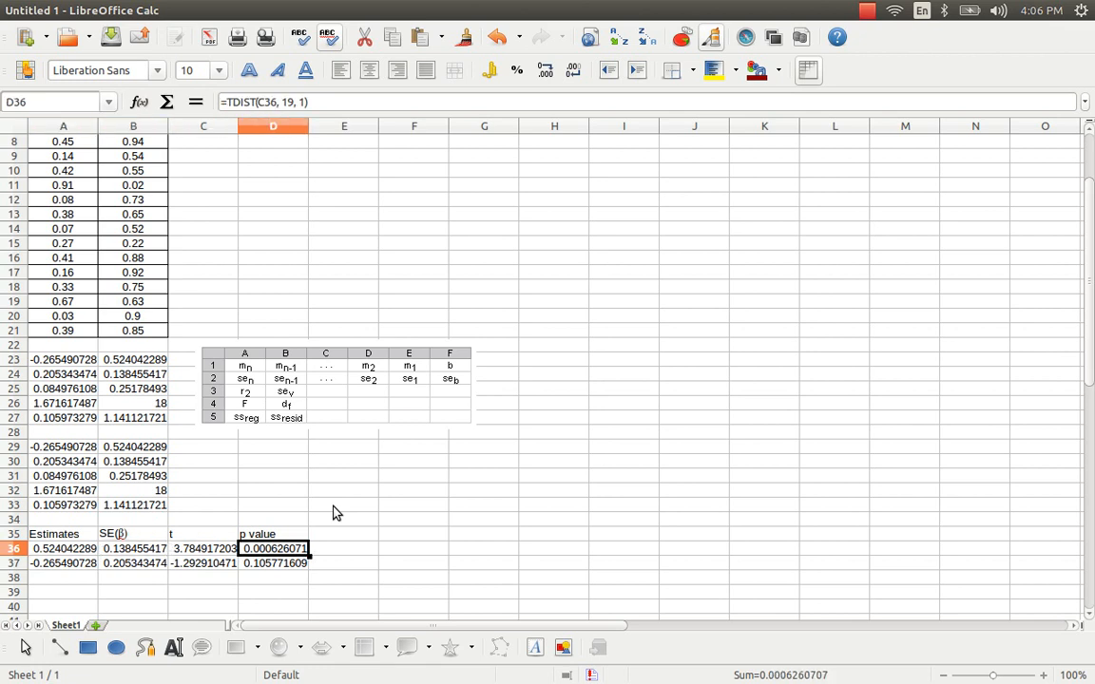
key(Down)
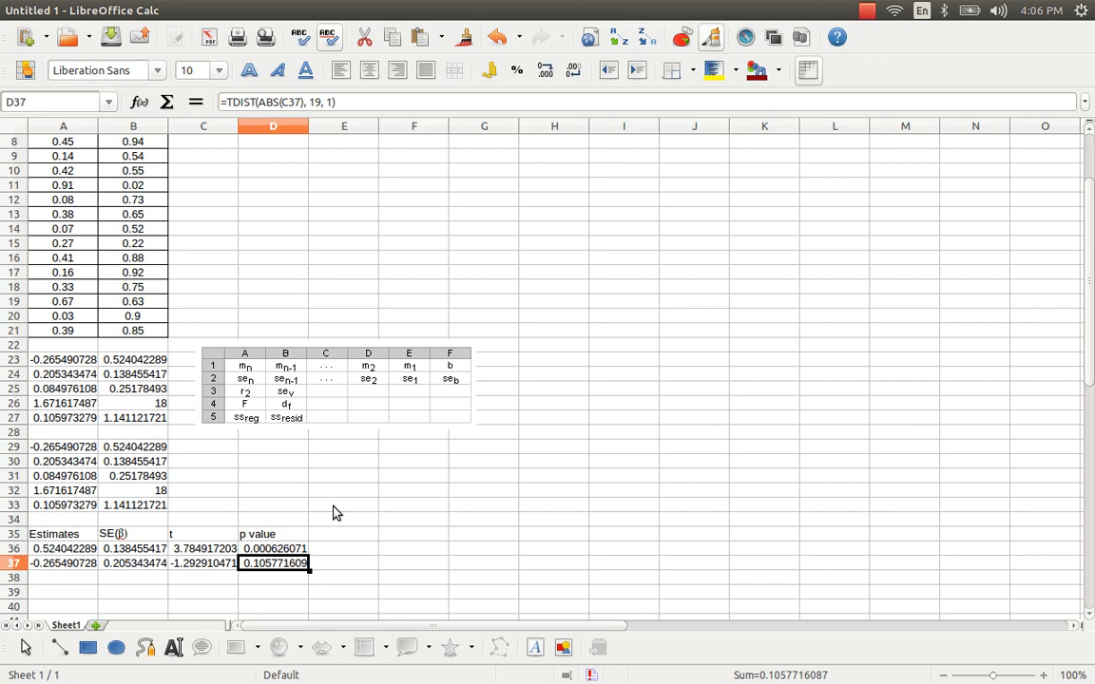
key(Left)
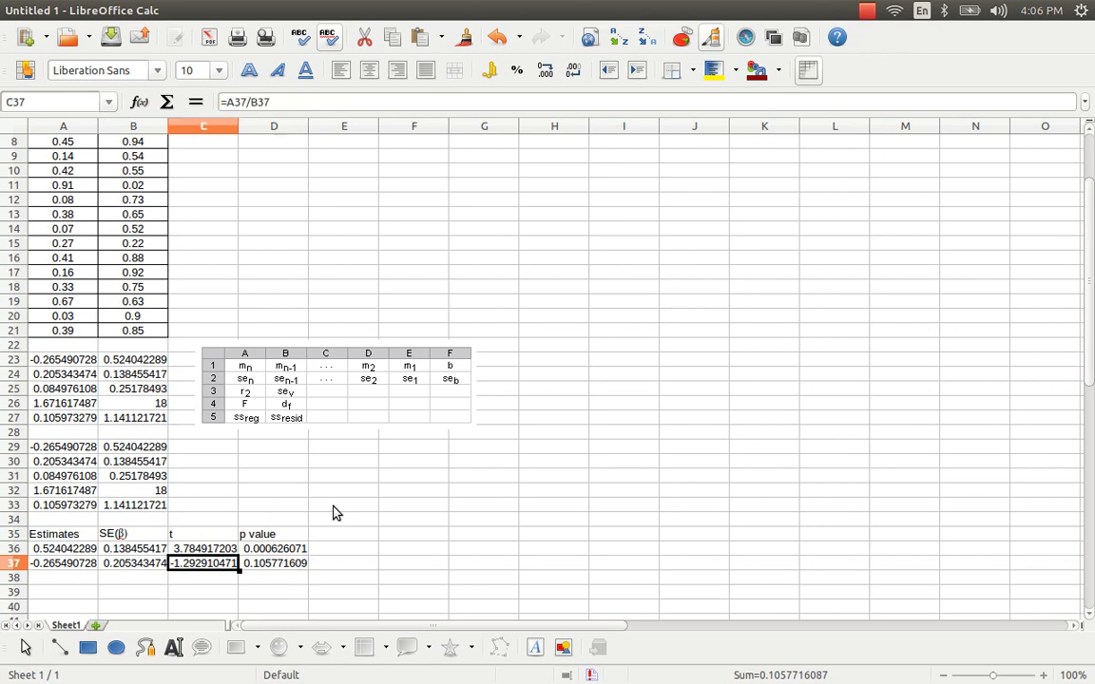
key(Up)
key(Right)
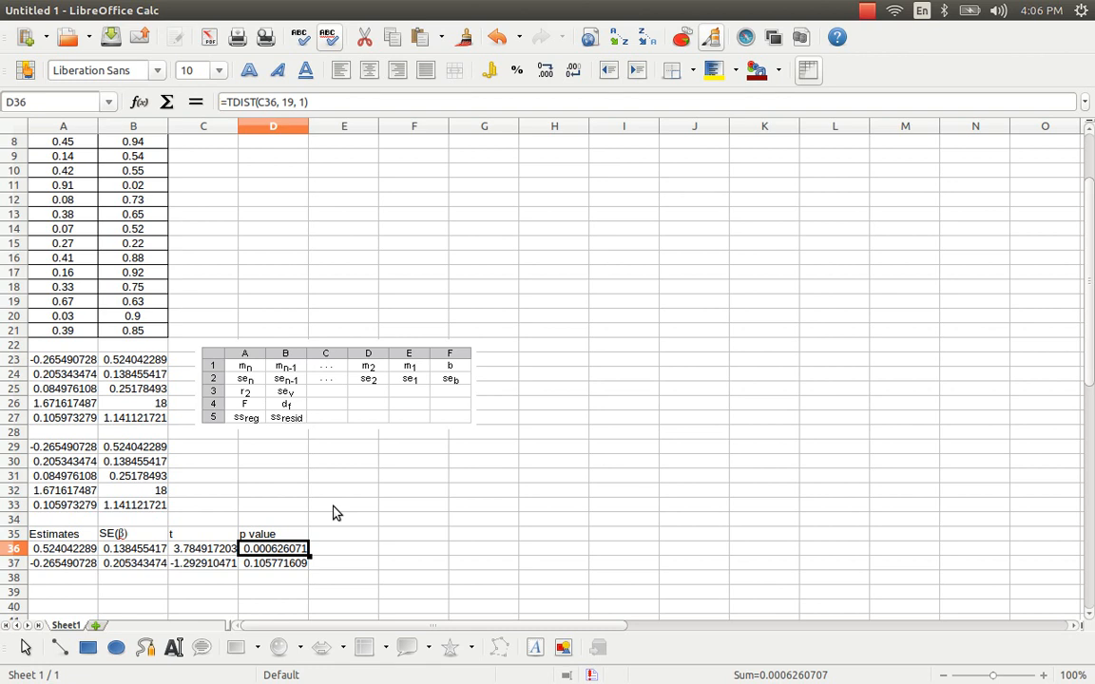
key(Down)
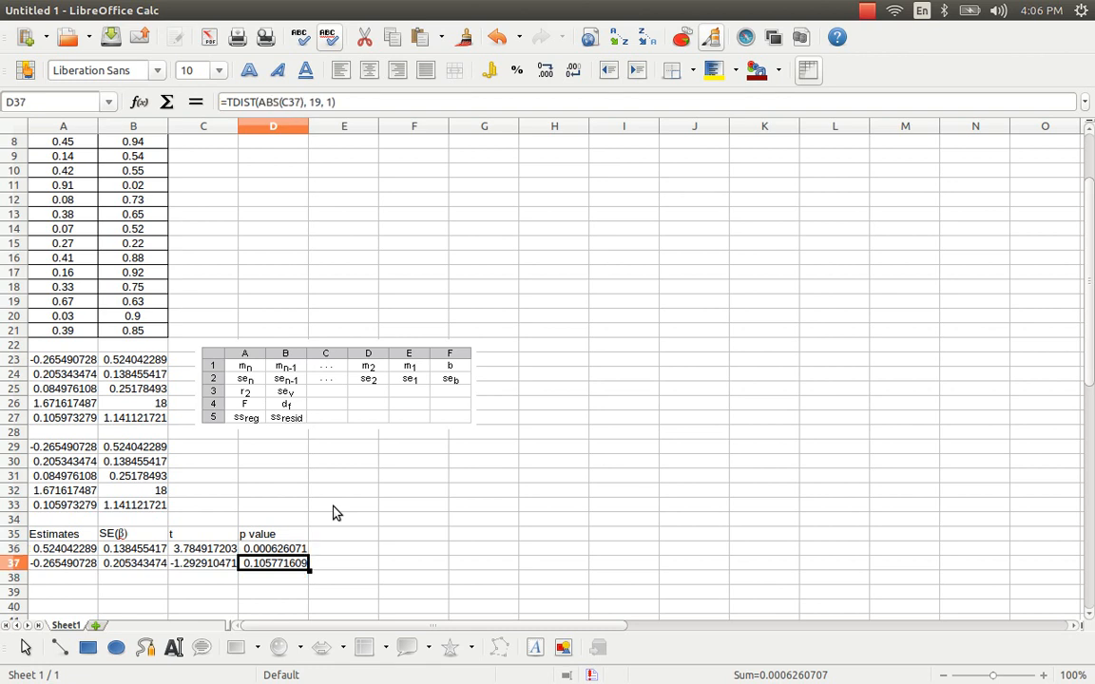
Examine the estimate, standard error, t statistic and p value across row 37 of the results table
key(Left)
key(Left)
key(Left)
key(Right)
key(Right)
key(Right)
key(Left)
key(Left)
key(Left)
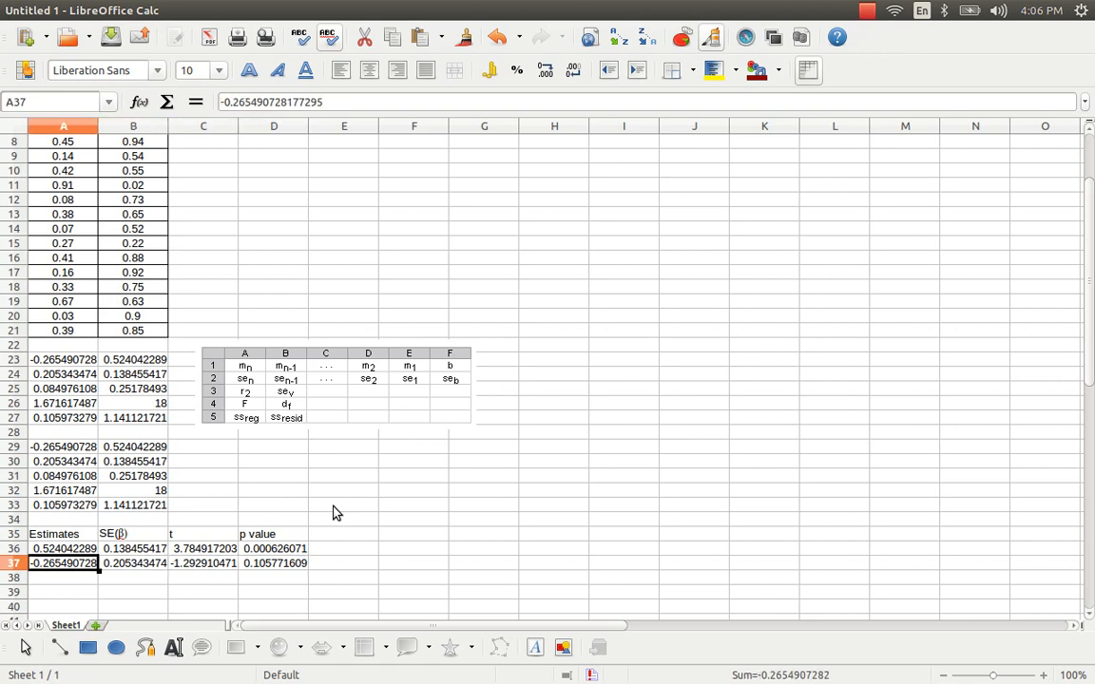
key(Right)
key(Right)
key(Right)
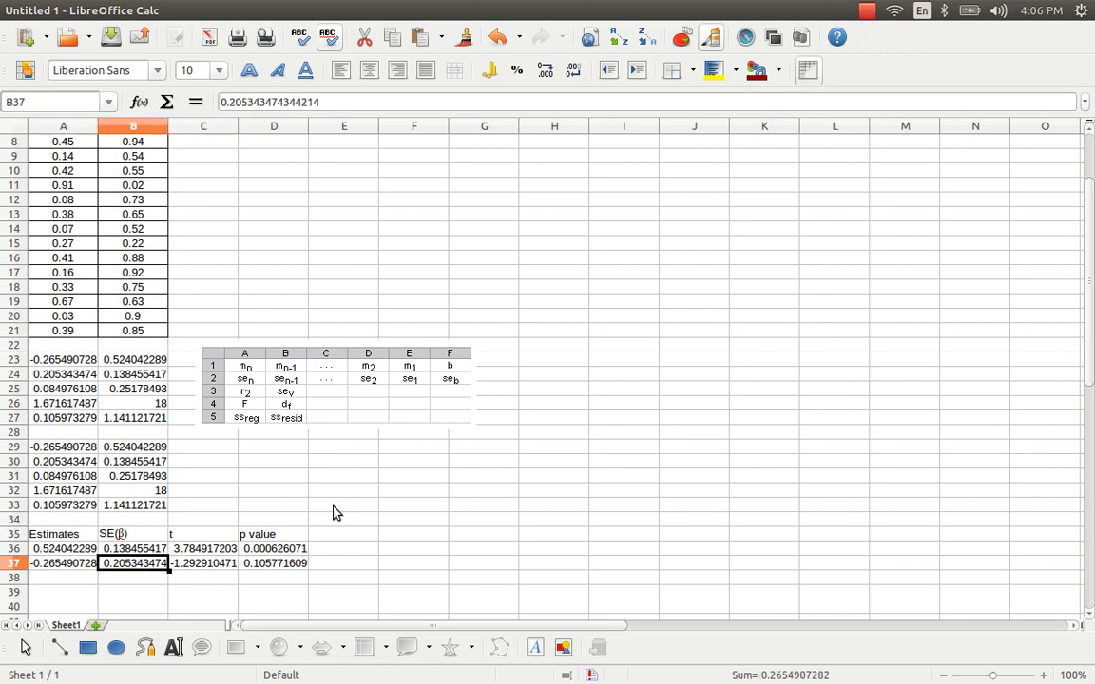
key(Up)
key(Down)
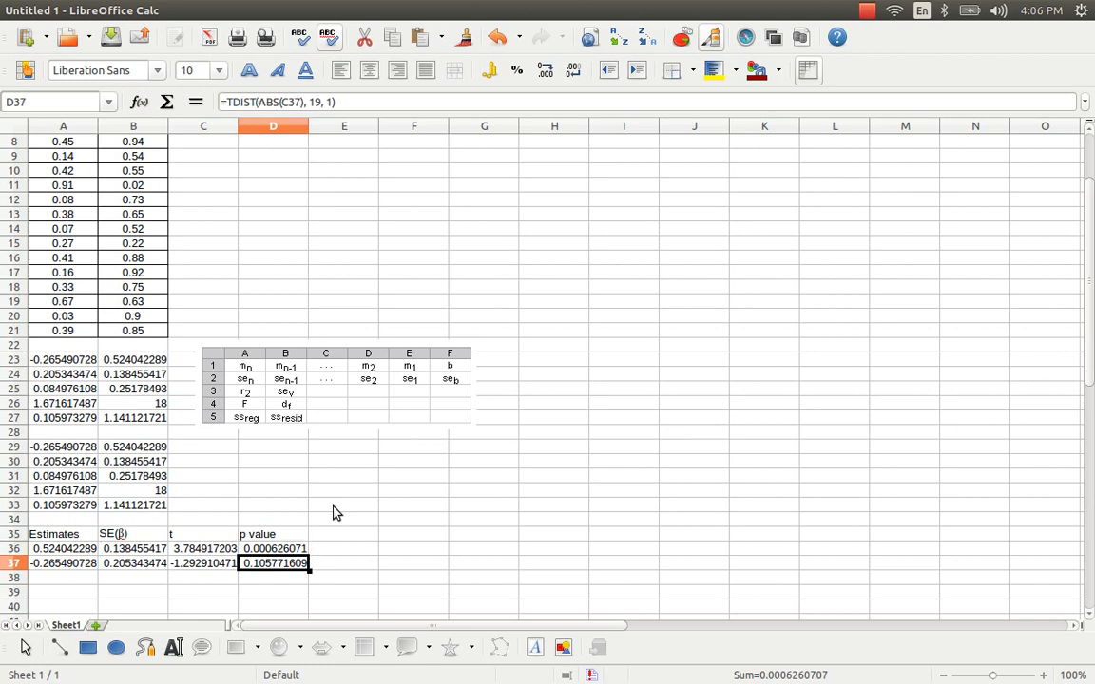
Check the first p value against its estimate in row 36, and inspect the second p value in D37
key(Up)
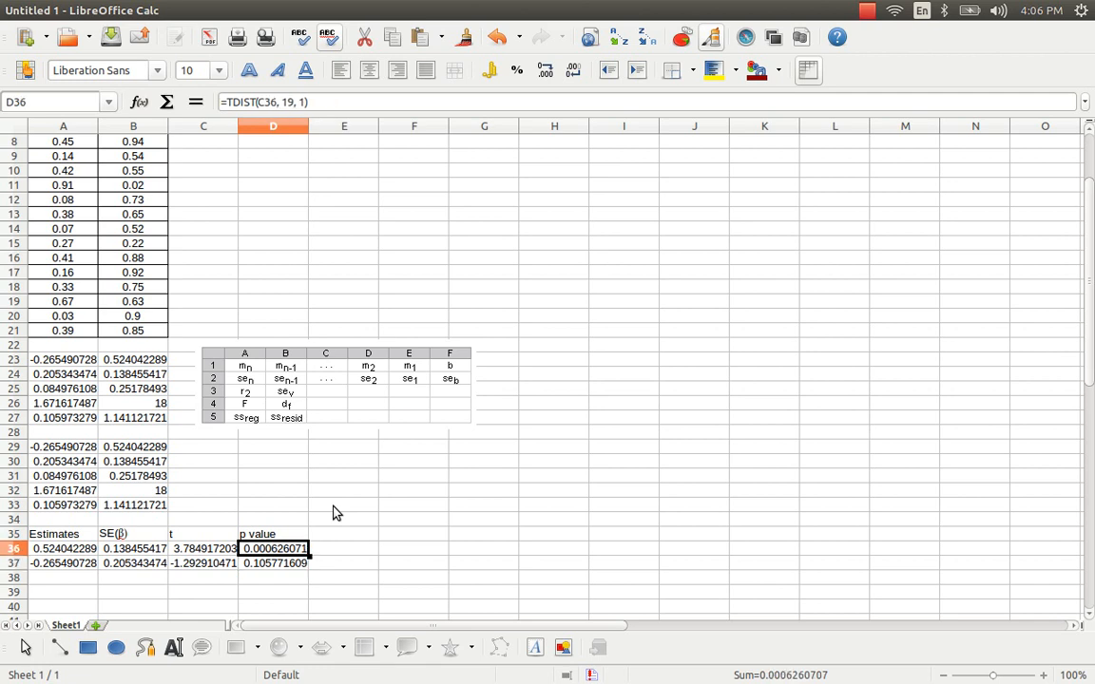
key(Left)
key(Left)
key(Left)
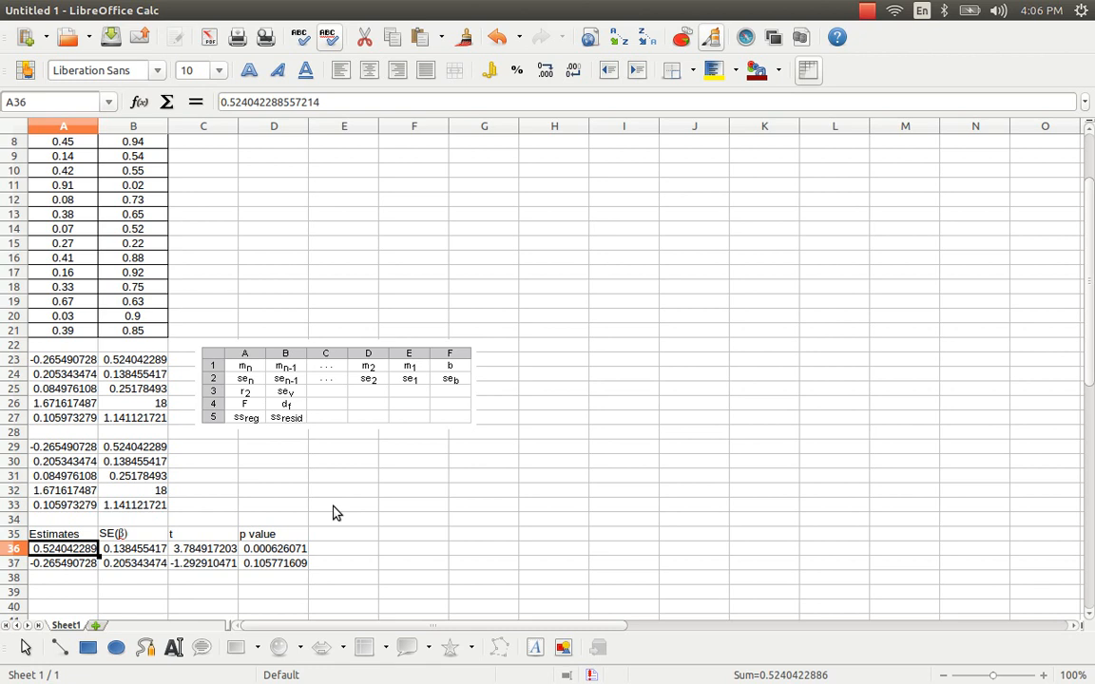
key(Right)
key(Right)
key(Right)
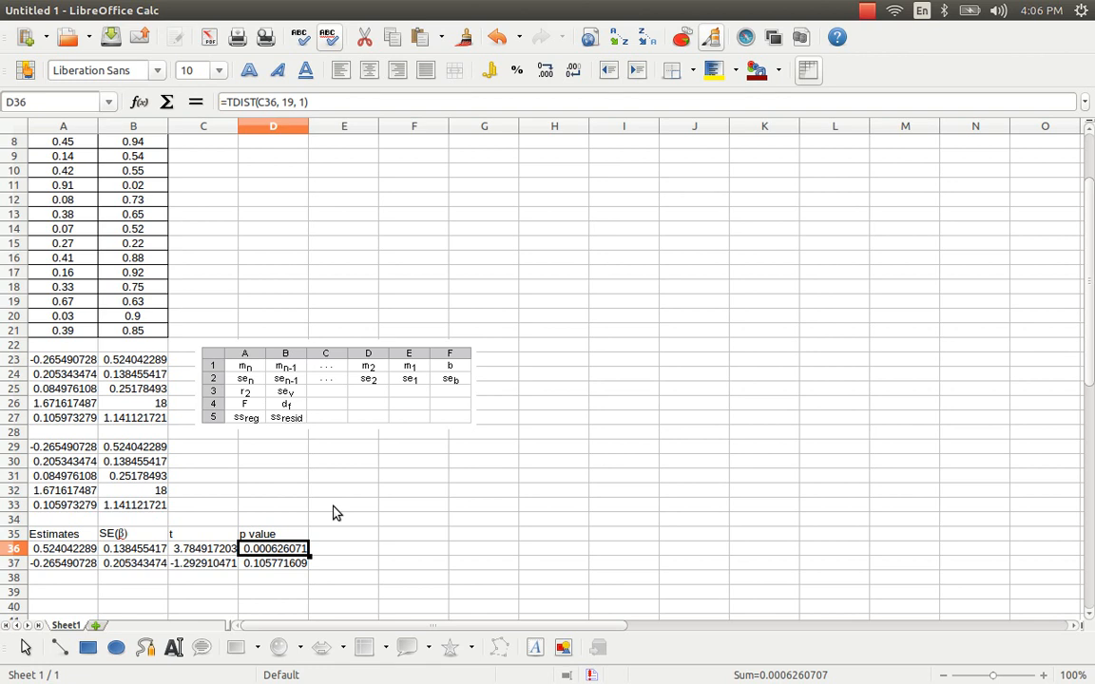
key(Down)
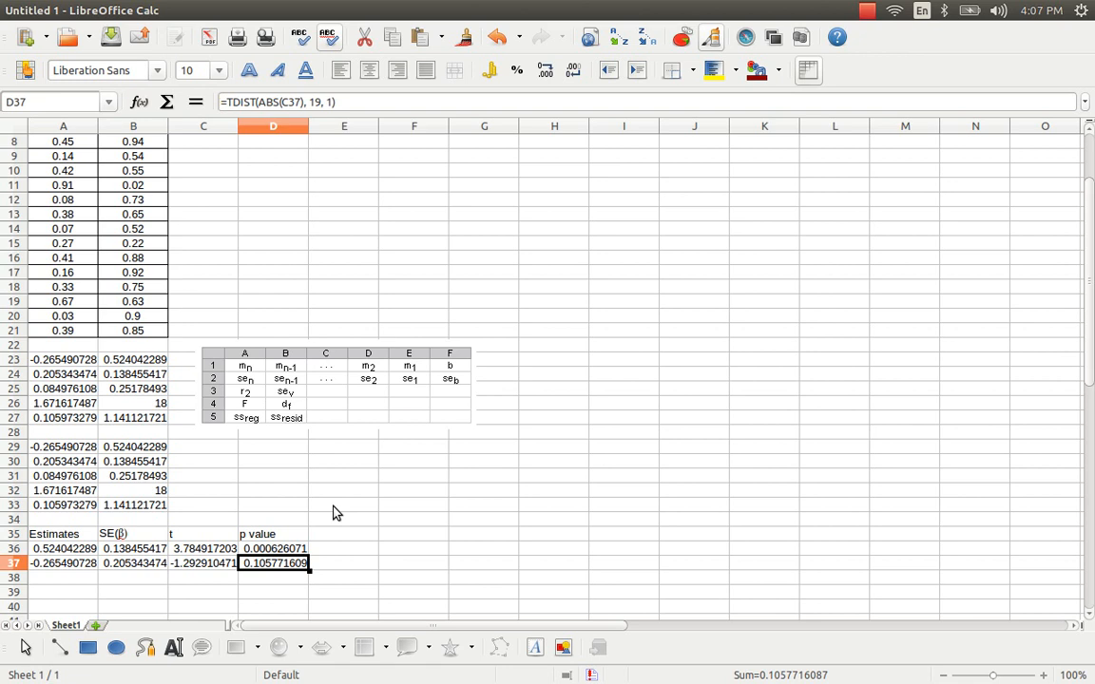
Enter the formula =SQRT(A31) in A39 to calculate the square root of the r squared value
key(Up)
key(Up)
key(Up)
key(Up)
key(Up)
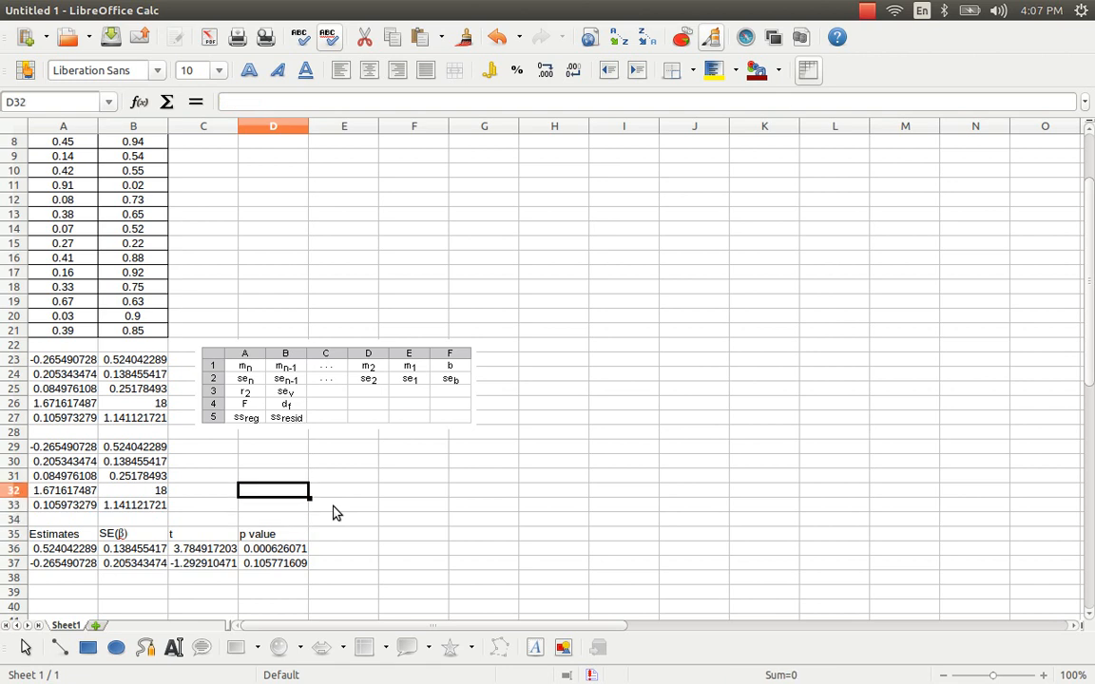
key(Left)
key(Left)
key(Left)
key(Down)
key(Down)
key(Down)
key(Down)
key(Down)
key(Down)
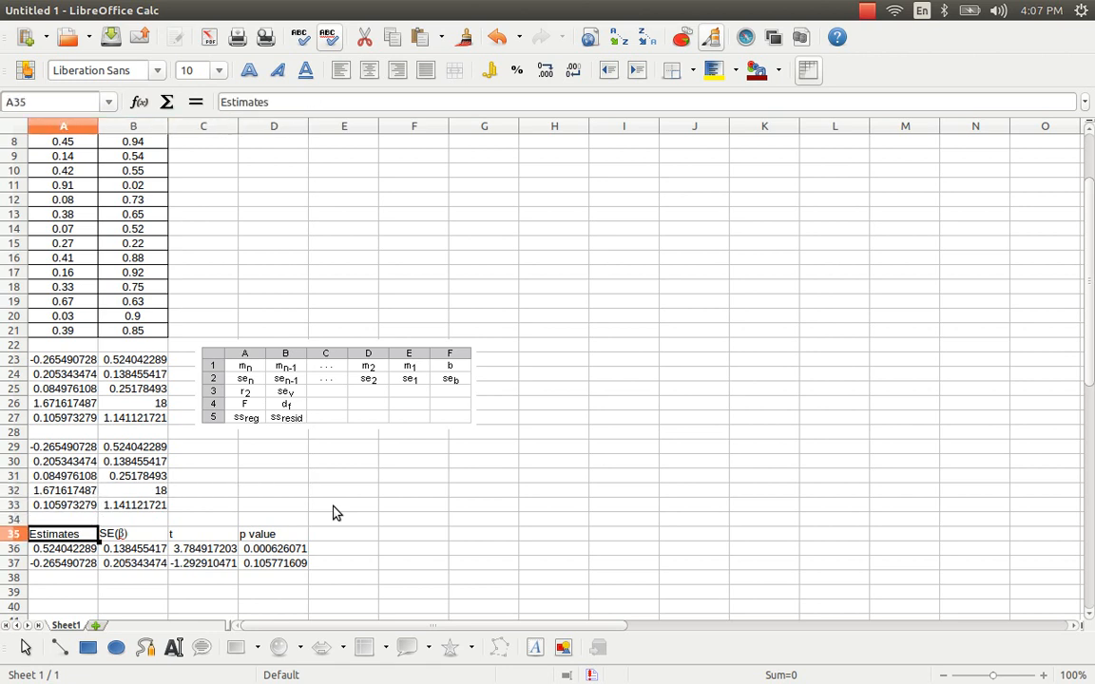
key(Down)
text(=)
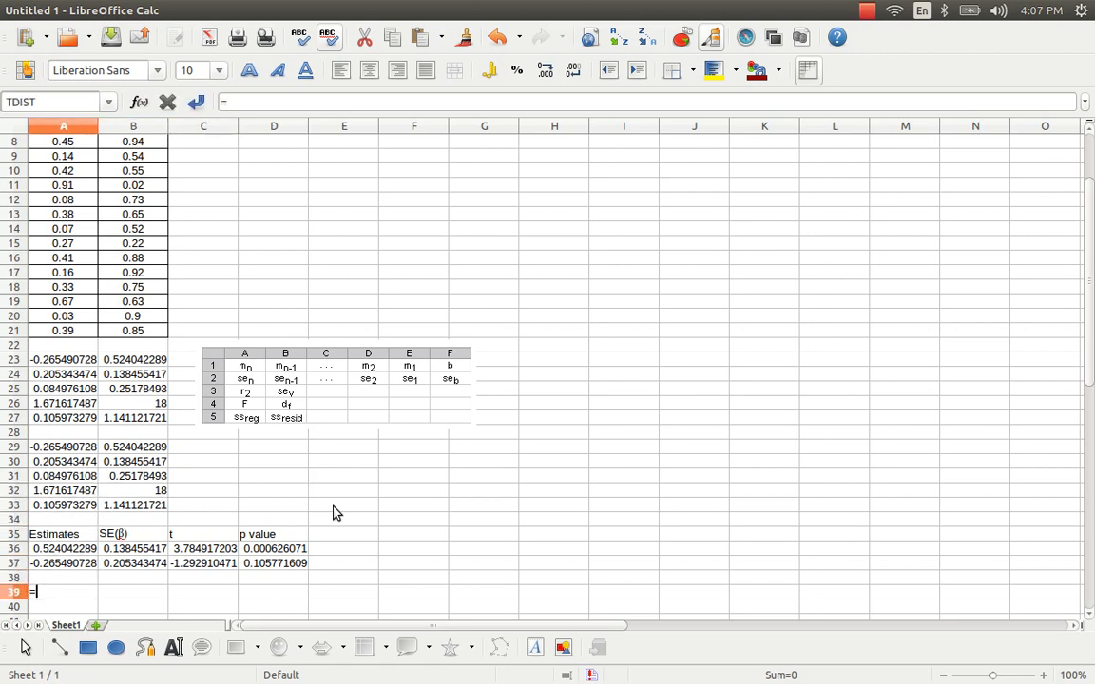
text(sqrt()
key(Up)
key(Up)
key(Up)
key(Up)
key(Up)
key(Up)
key(Up)
key(Up)
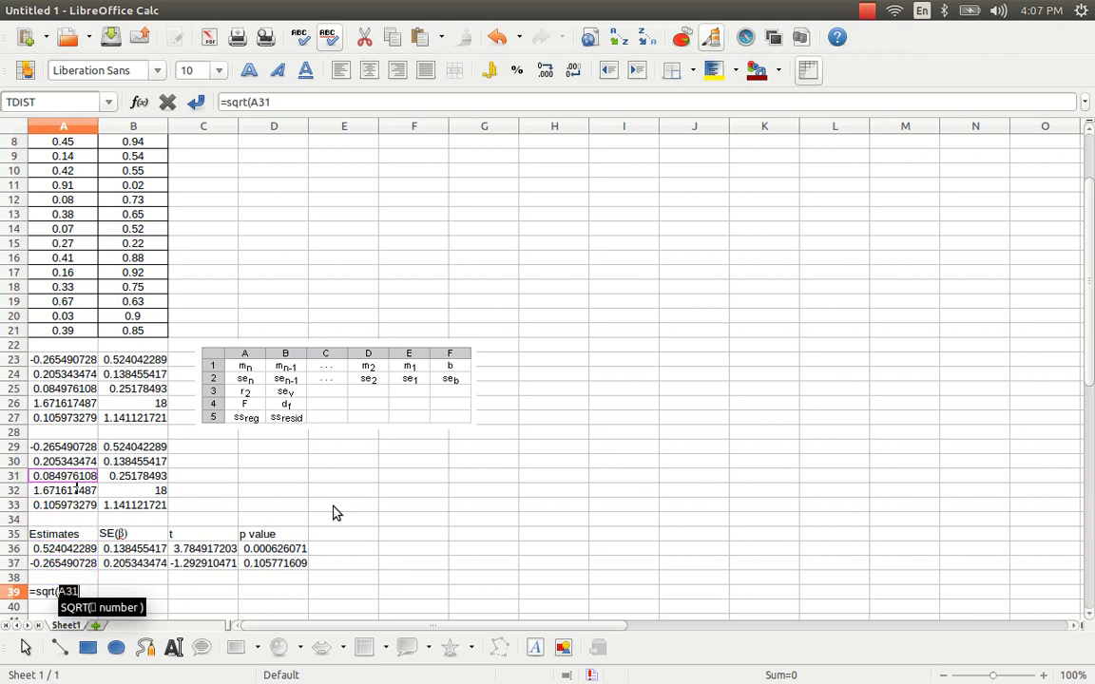
text())
key(Return)
key(Up)
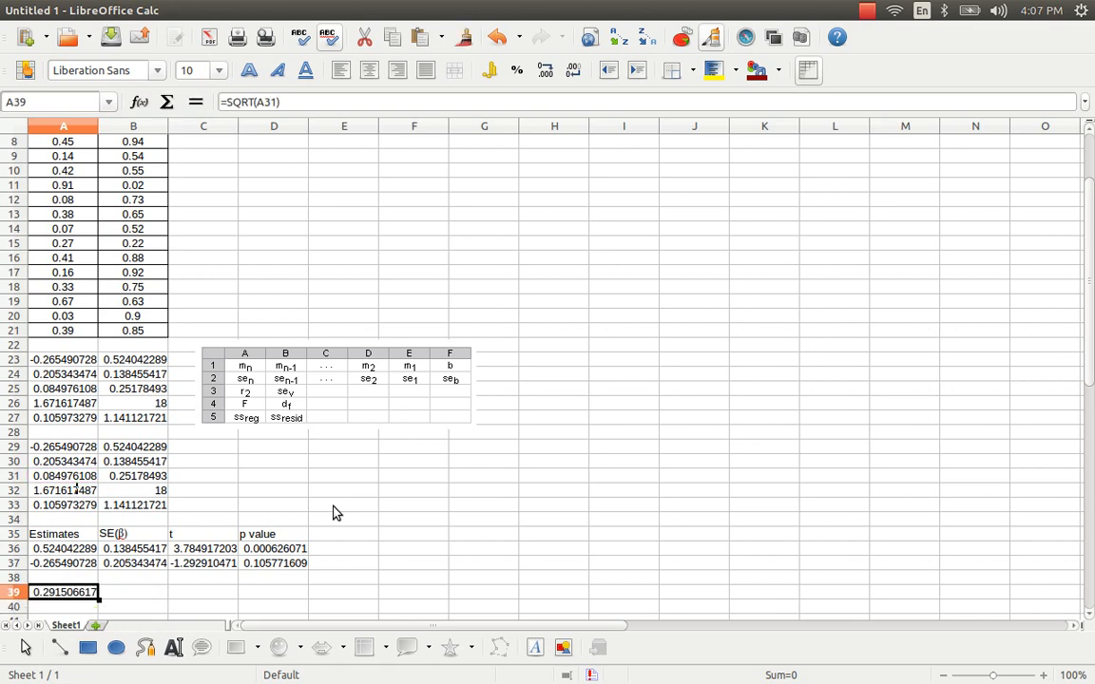
Compare the square root result in A39 with the r squared value in A31
key(Up)
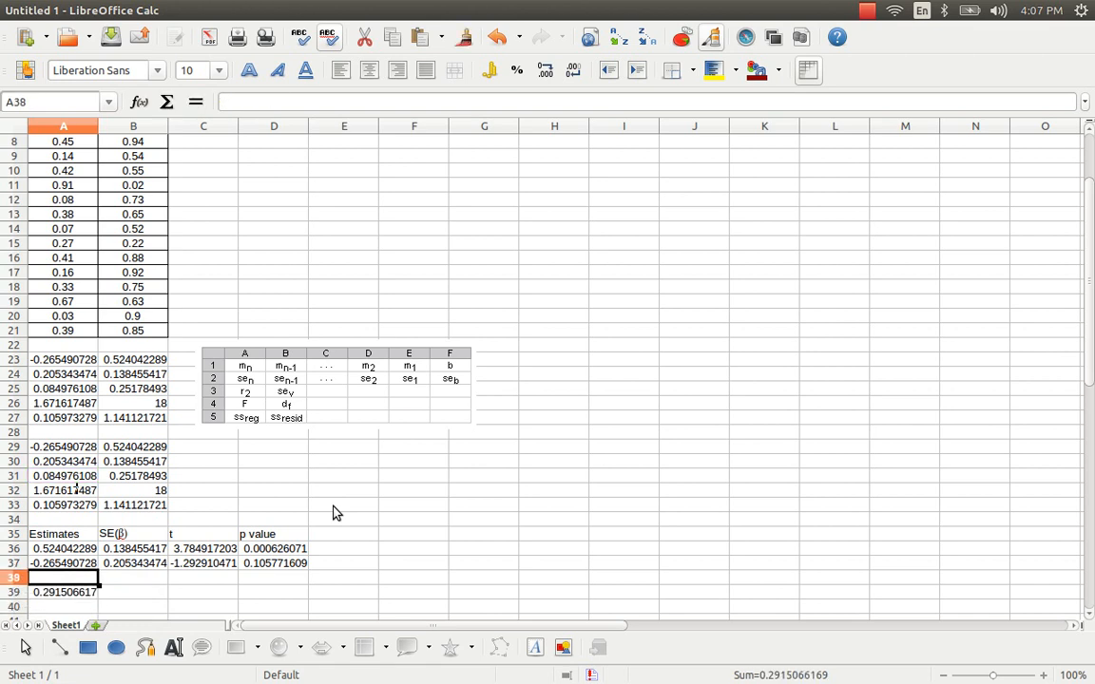
key(Down)
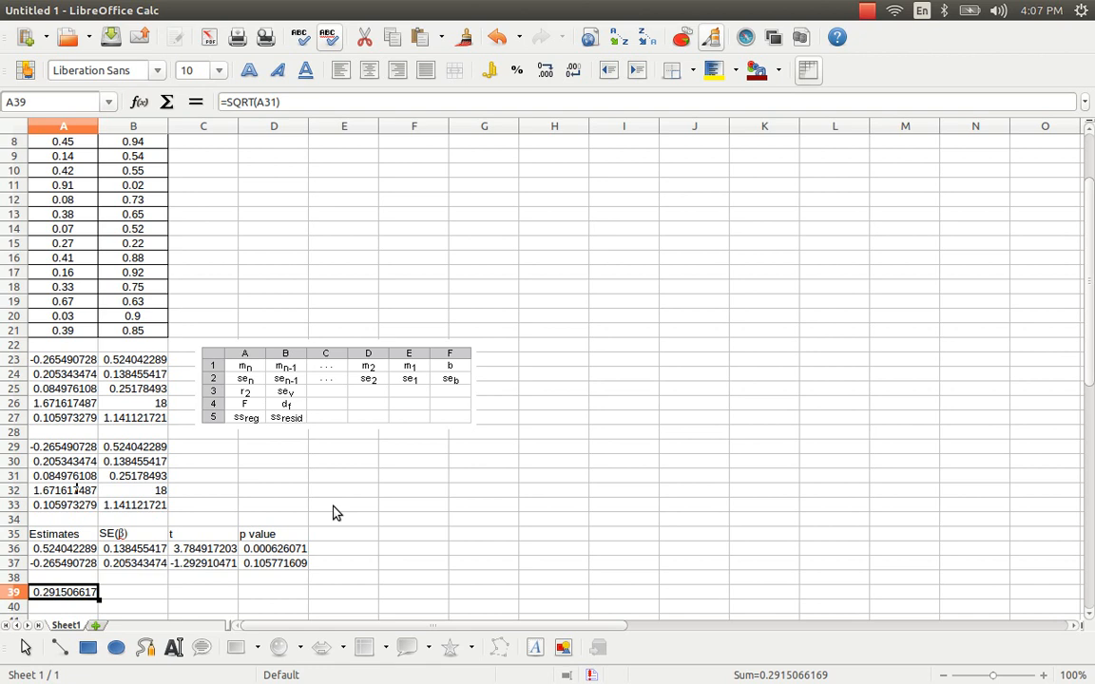
key(Up)
key(Up)
key(Up)
key(Up)
key(Up)
key(Up)
key(Up)
key(Up)
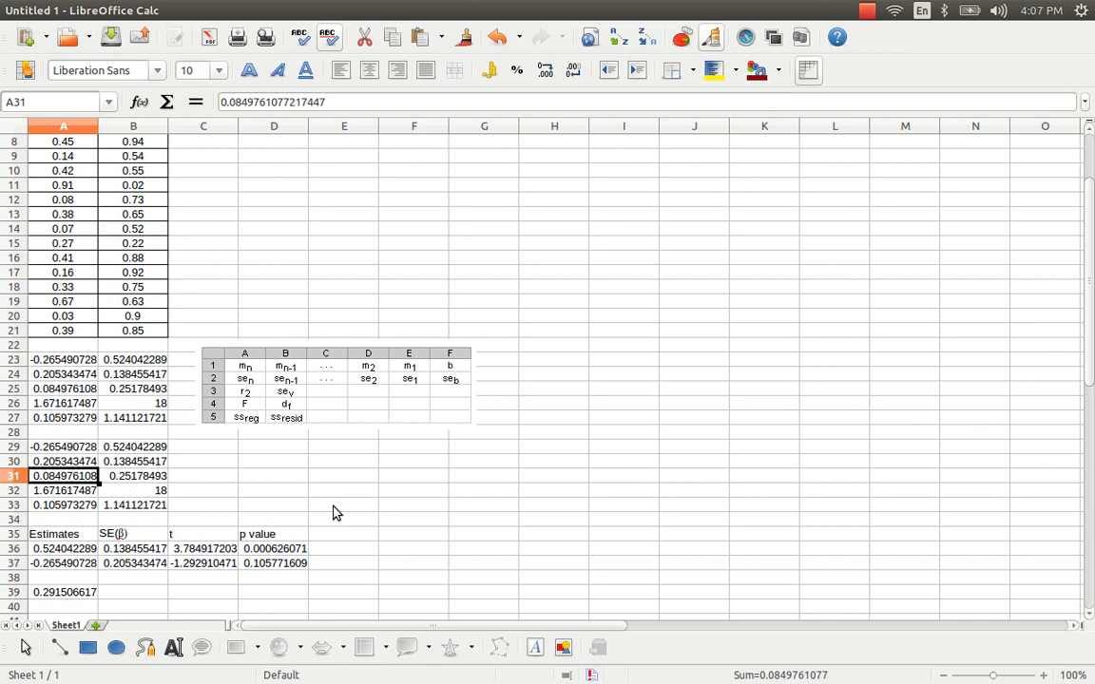
key(Down)
key(Down)
key(Down)
key(Down)
key(Down)
key(Down)
key(Down)
key(Down)
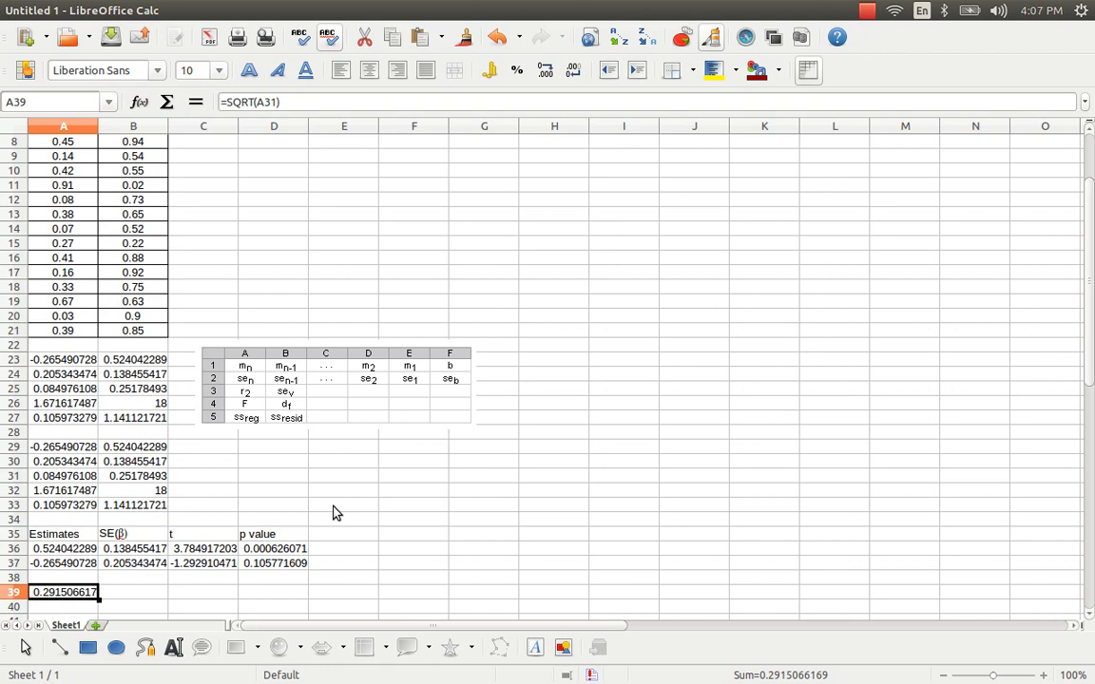
Review the second coefficient's values across A37:D37 and compare its p value with the one in D36
key(Up)
key(Up)
key(Up)
key(Down)
key(Right)
key(Right)
key(Right)
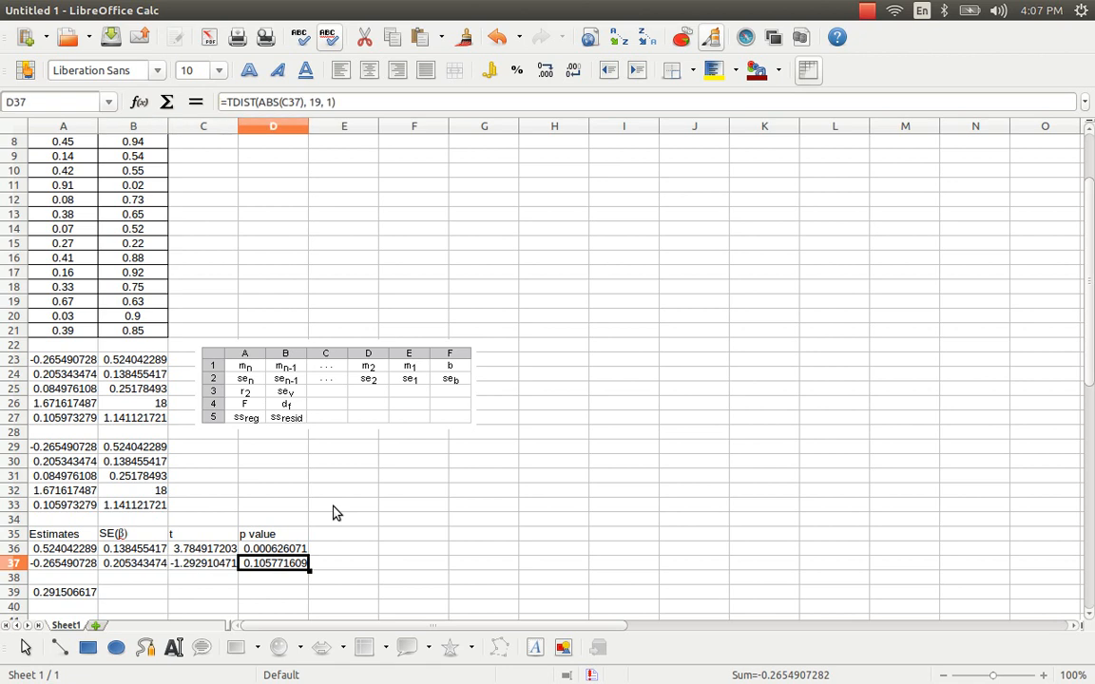
key(Left)
key(Left)
key(Left)
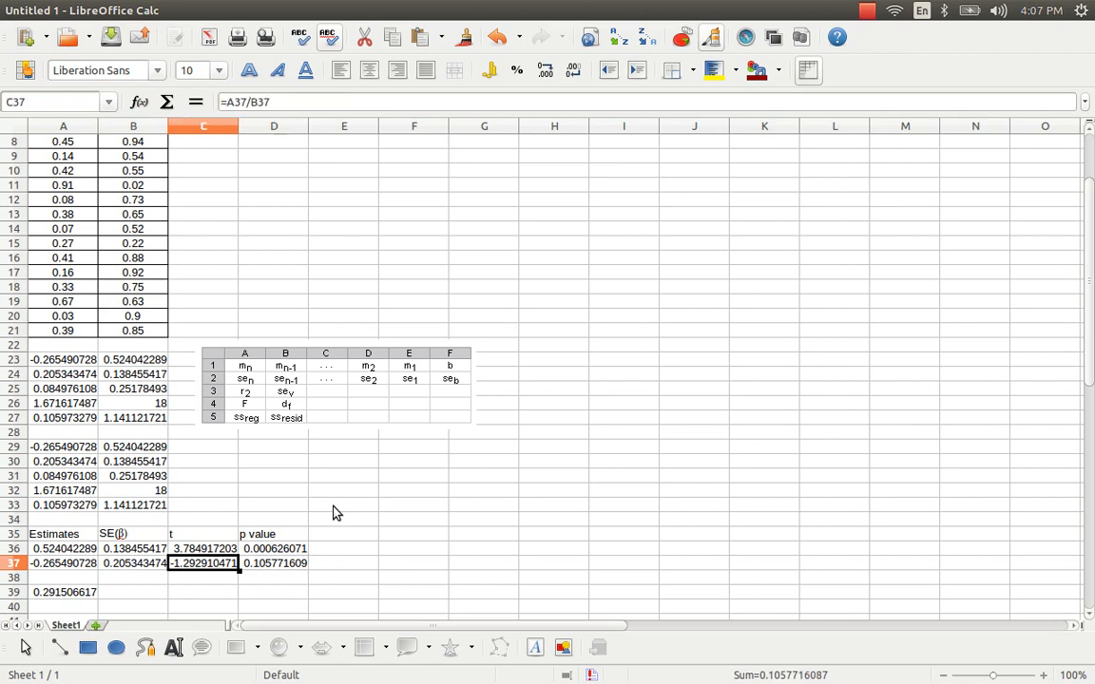
key(Right)
key(Right)
key(Right)
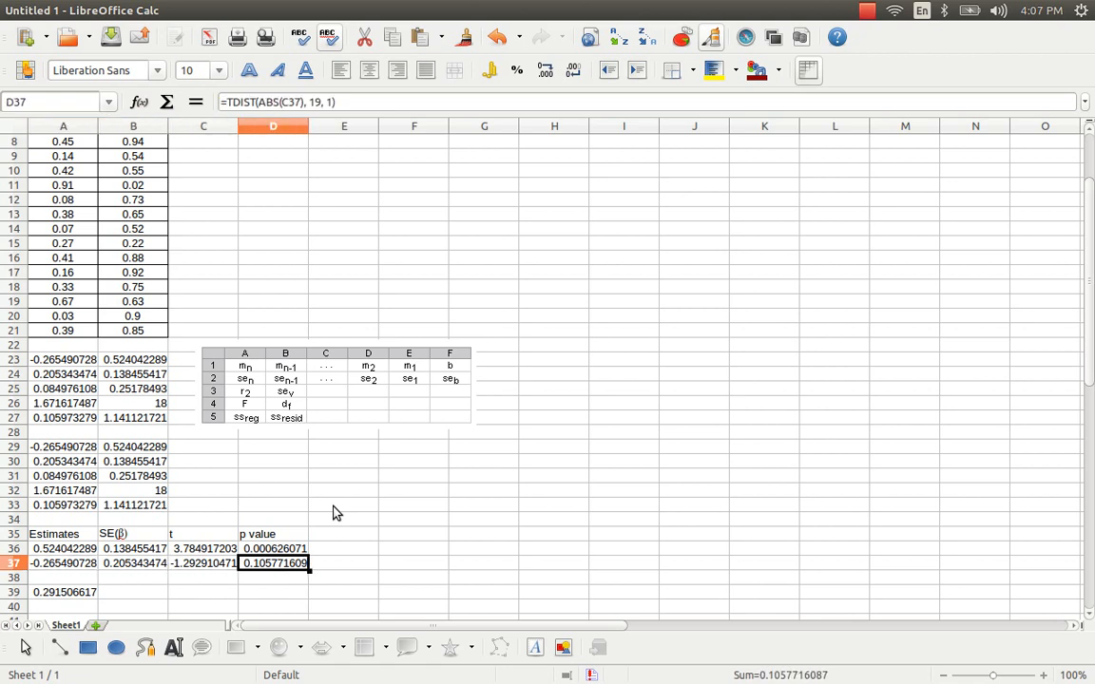
key(Left)
key(Left)
key(Left)
key(Right)
key(Right)
key(Right)
key(Up)
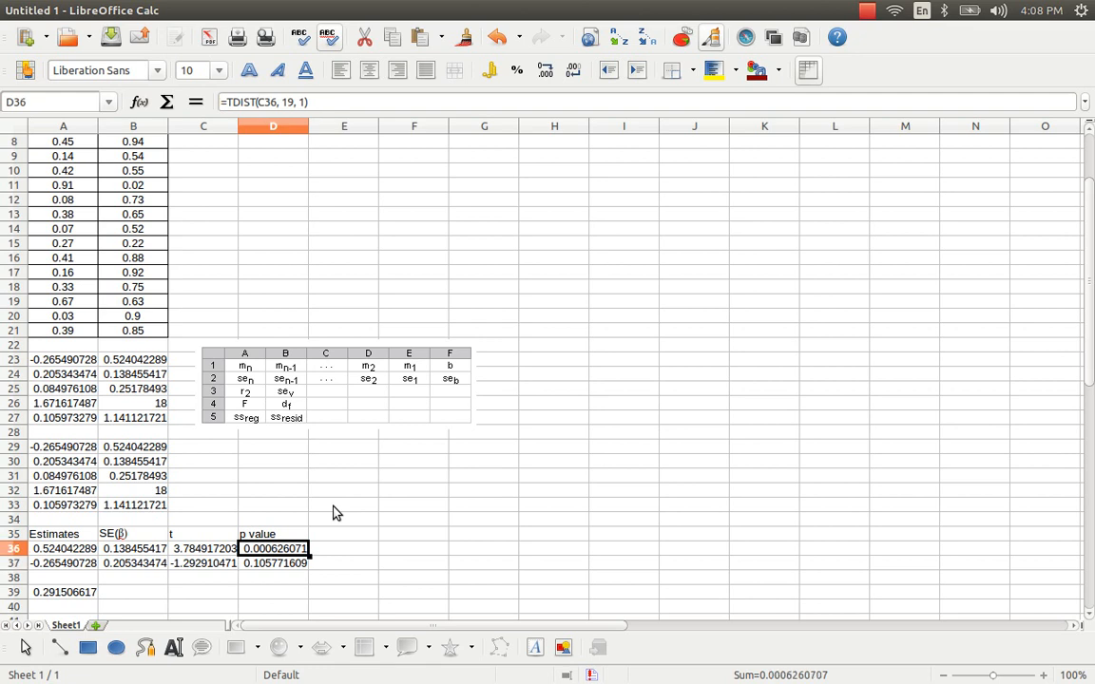